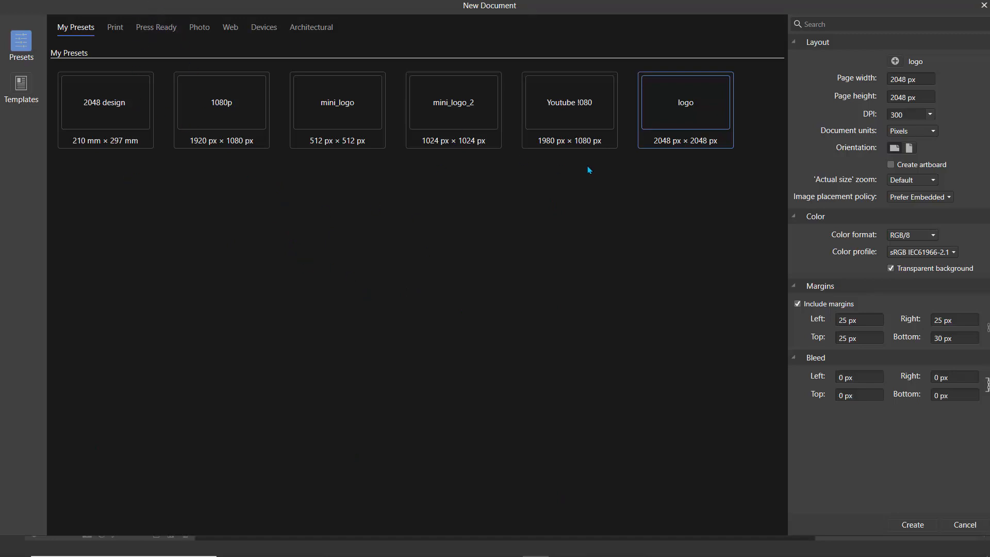
# - Create a new document from the A4 print preset
pyautogui.click(114, 30)
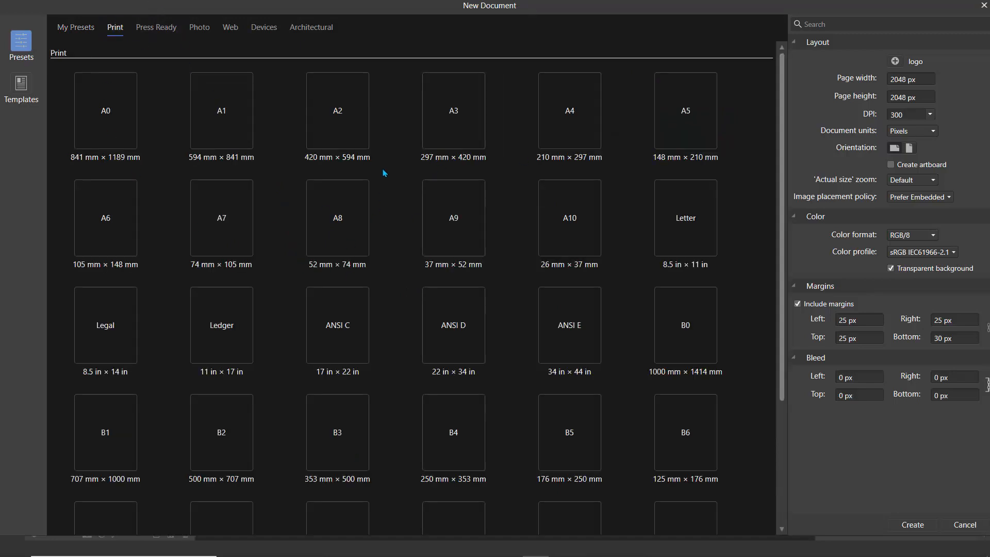
pyautogui.click(560, 129)
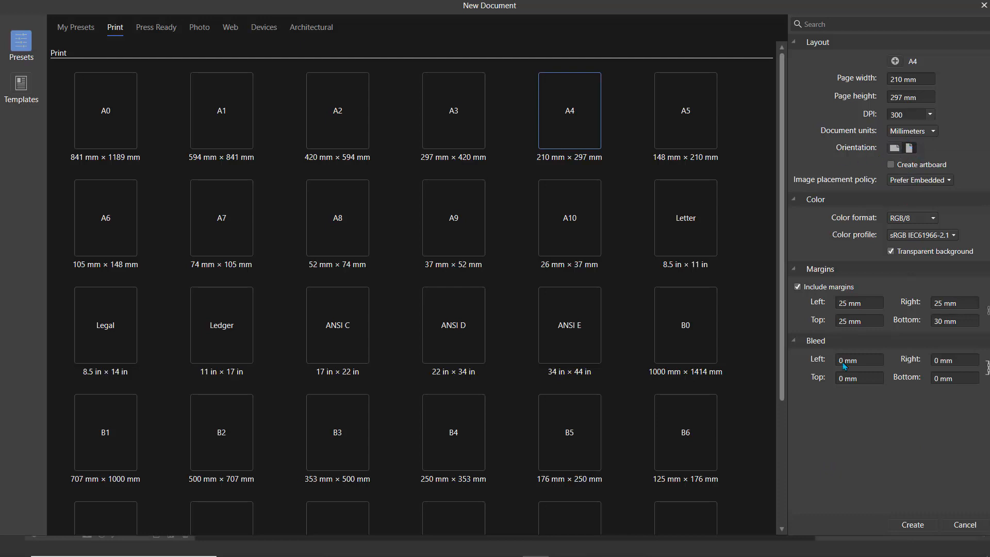
pyautogui.click(912, 530)
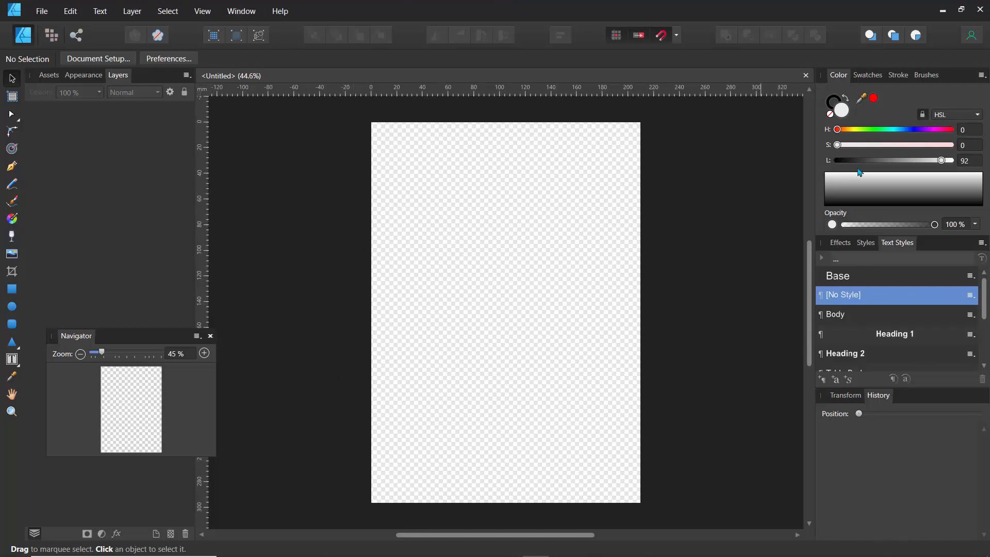
# - Reset the studio panels to their default layout
pyautogui.click(240, 13)
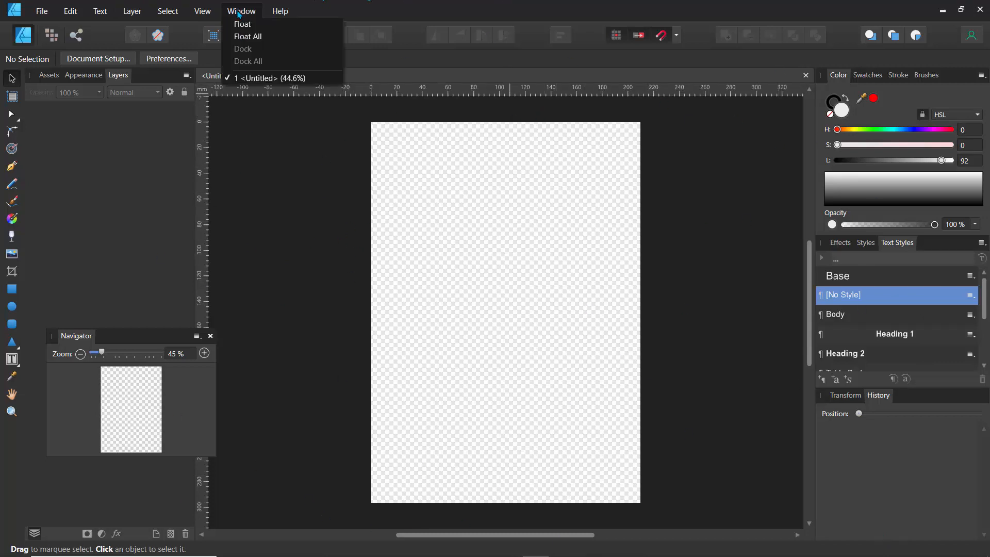
pyautogui.moveTo(203, 14)
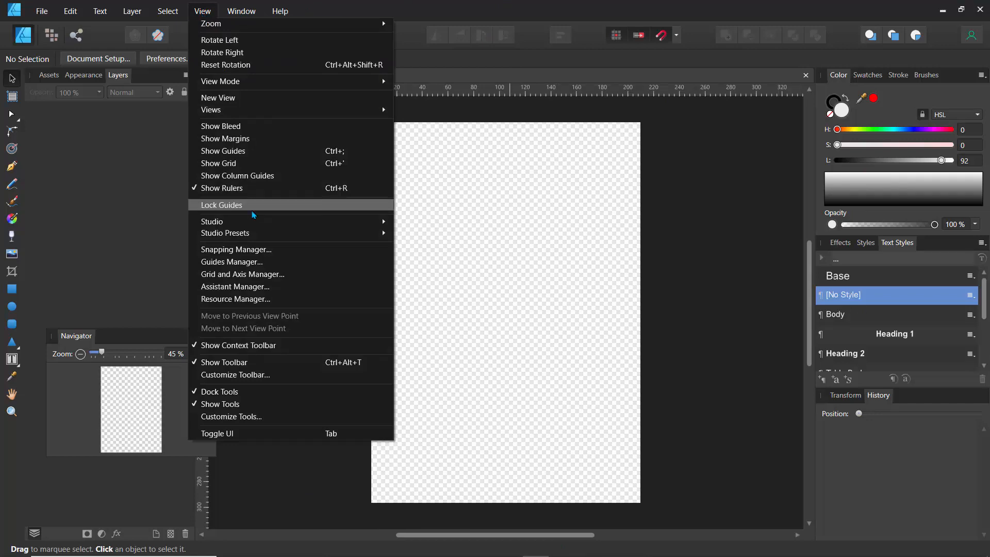
pyautogui.moveTo(268, 223)
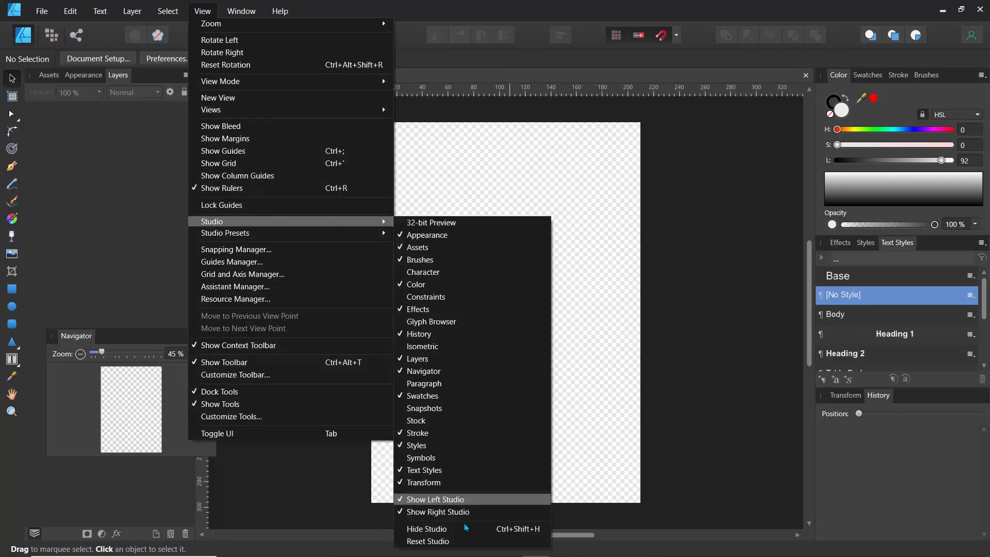
pyautogui.click(441, 541)
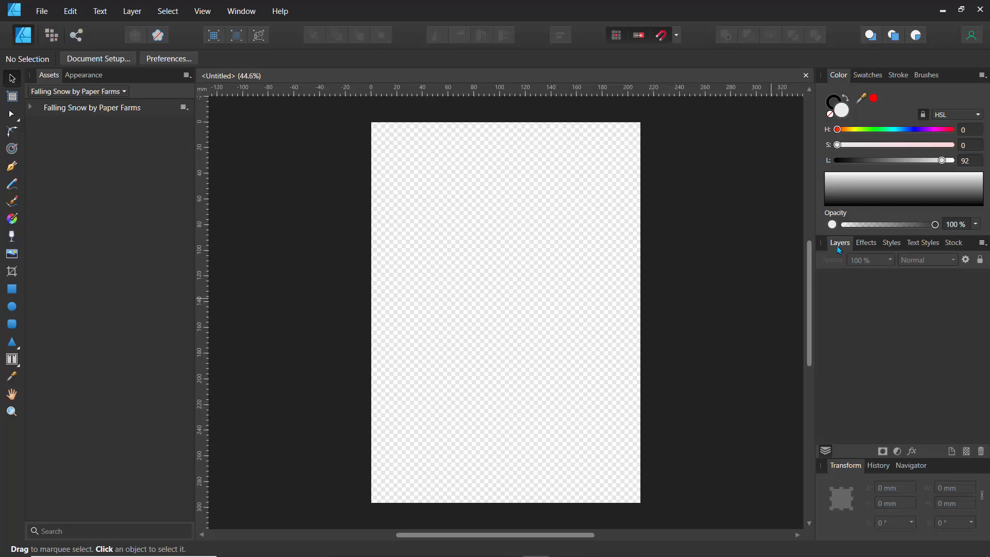
# - Move the Layers panel into the left studio beside Assets and Appearance
pyautogui.moveTo(830, 254); pyautogui.dragTo(60, 87)
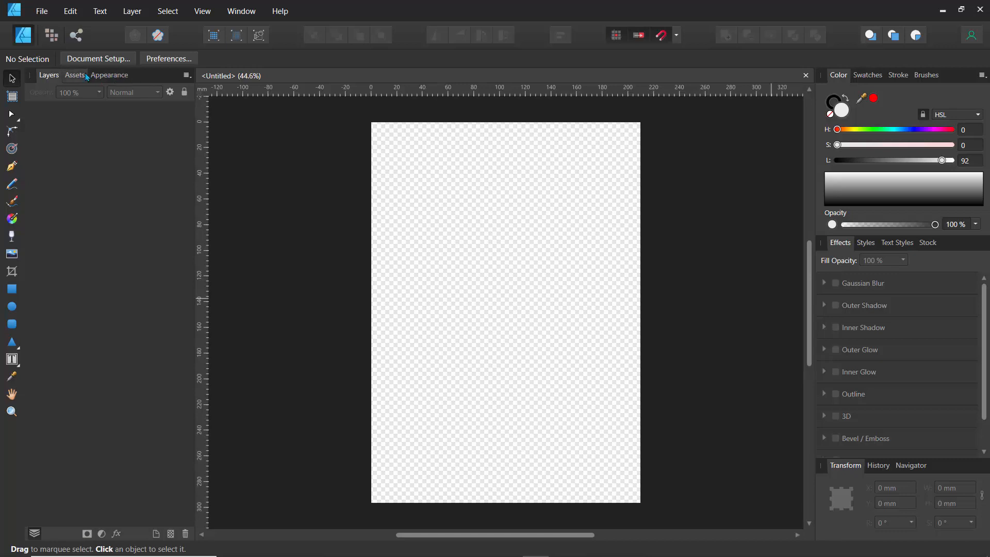
pyautogui.click(82, 76)
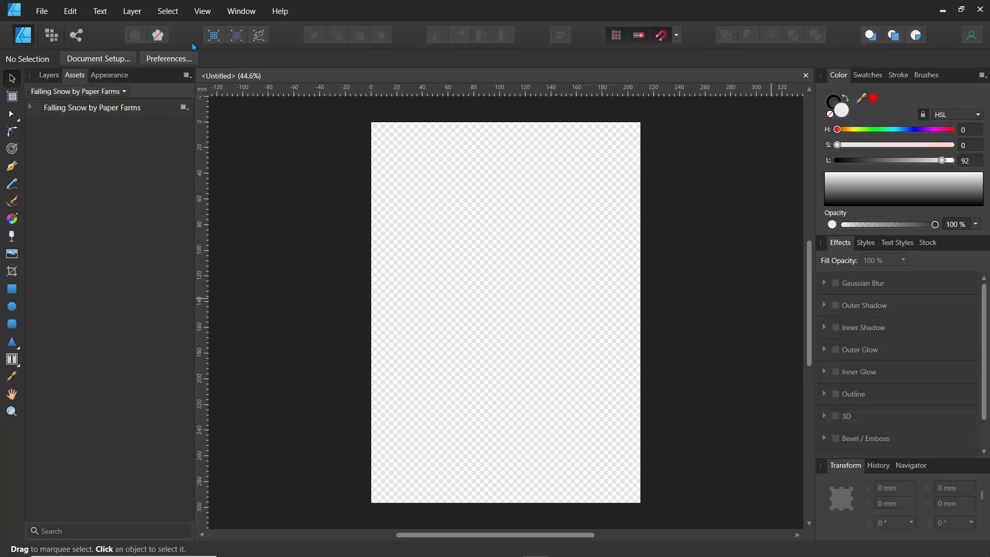
# - Hide the Assets and Appearance panels so only Layers remains in the left studio
pyautogui.click(202, 11)
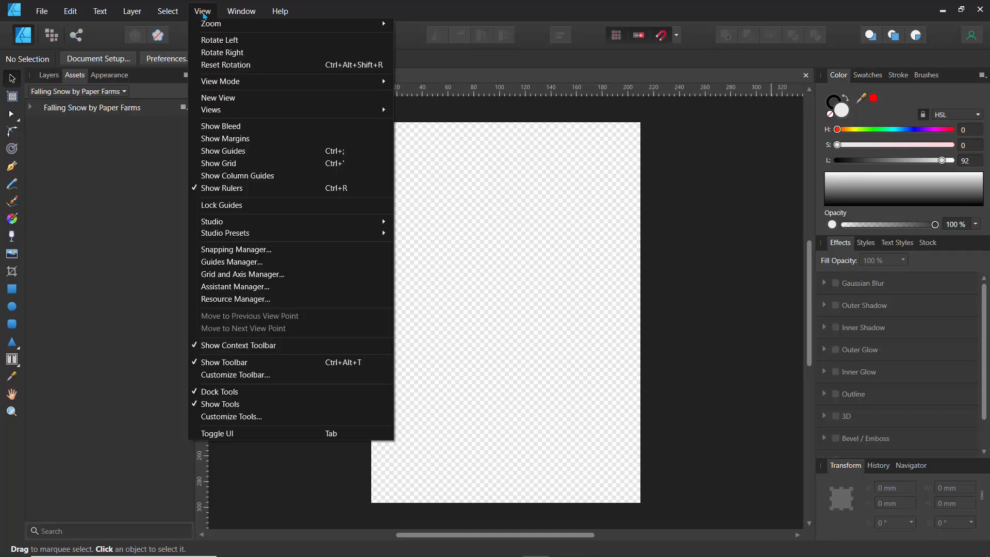
pyautogui.moveTo(240, 223)
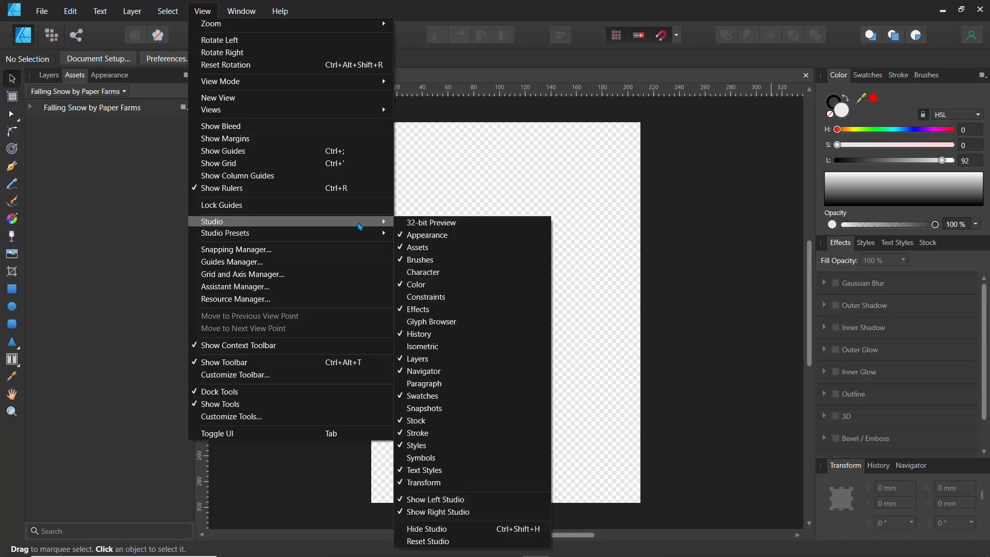
pyautogui.click(431, 249)
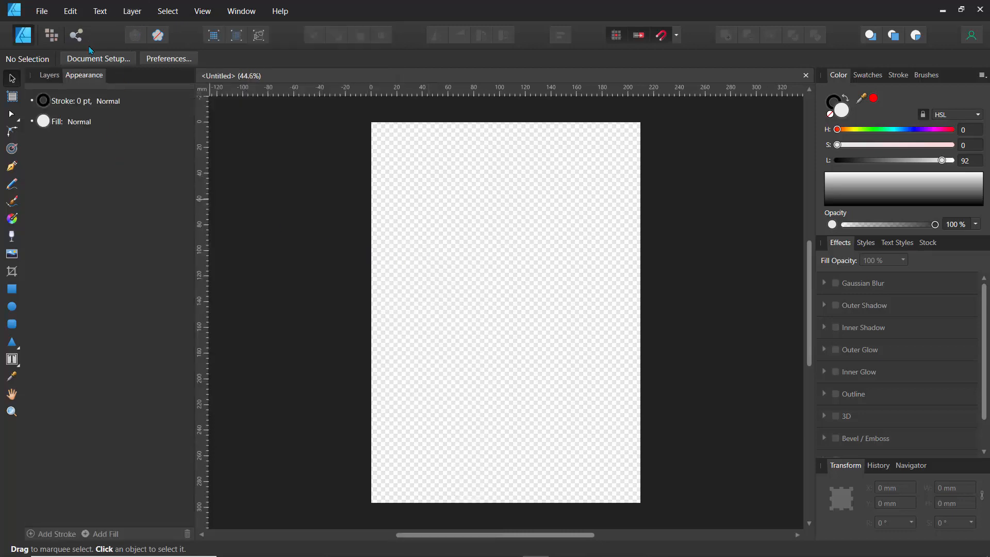
pyautogui.click(202, 11)
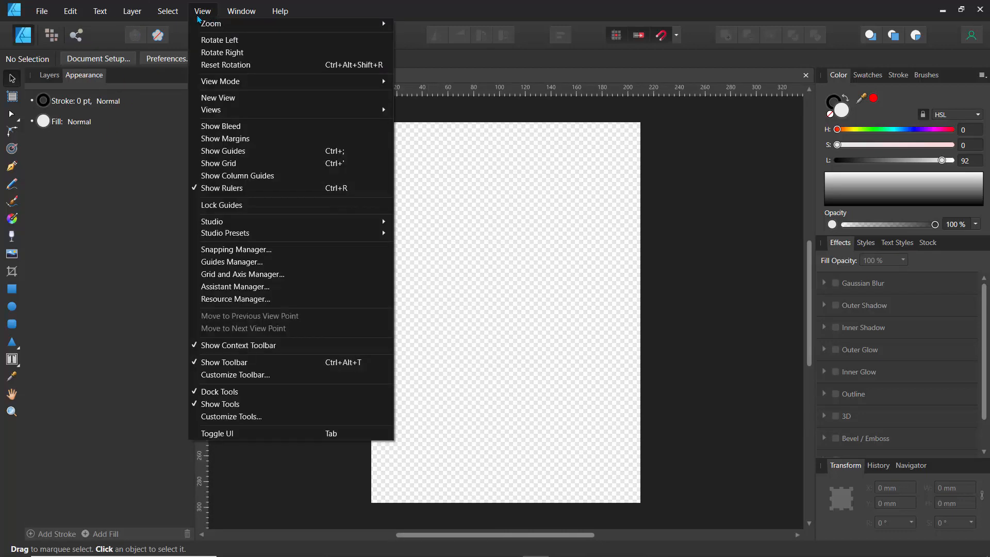
pyautogui.moveTo(241, 222)
pyautogui.click(402, 235)
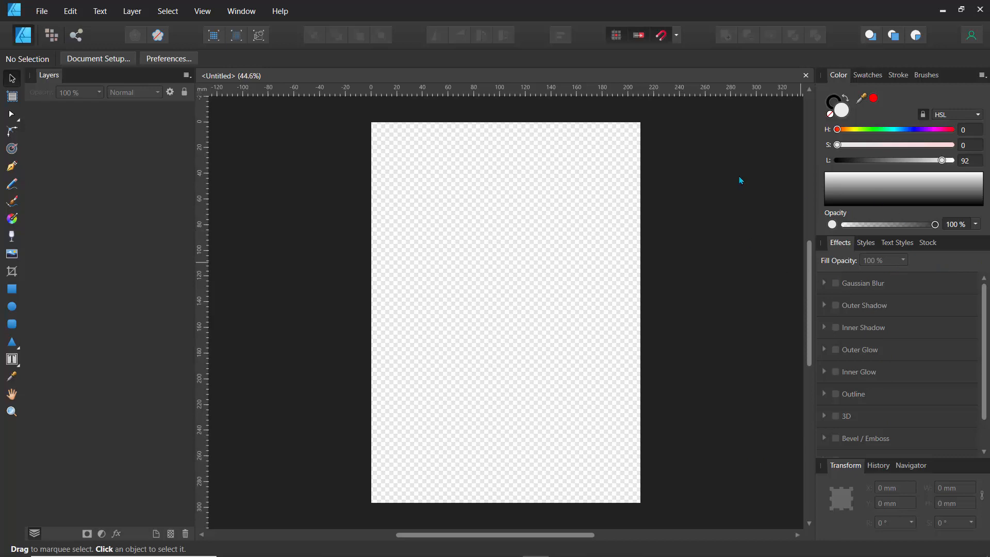
# - Draw a rectangle covering the whole page, about 224 × 308 mm, with the Rectangle tool
pyautogui.click(13, 289)
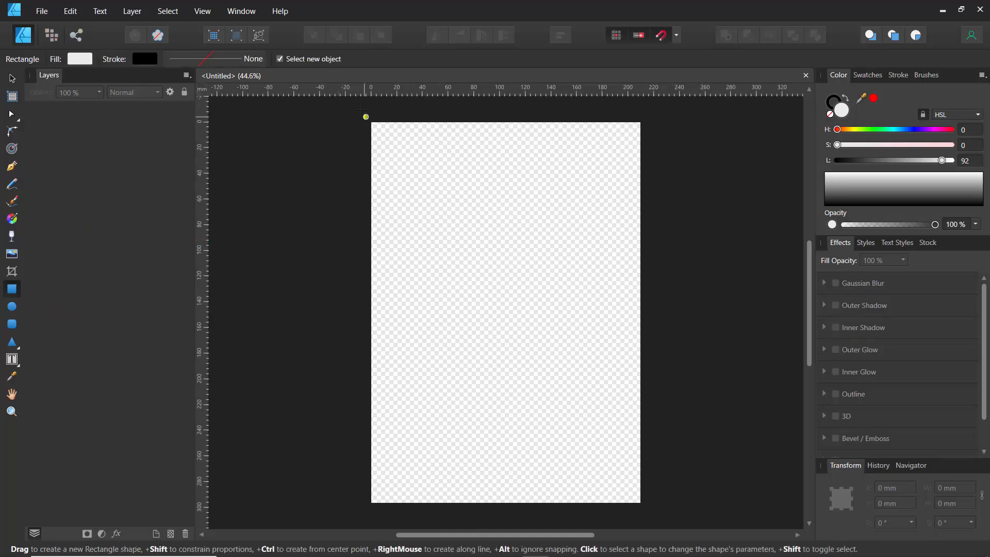
pyautogui.moveTo(360, 117); pyautogui.dragTo(648, 503)
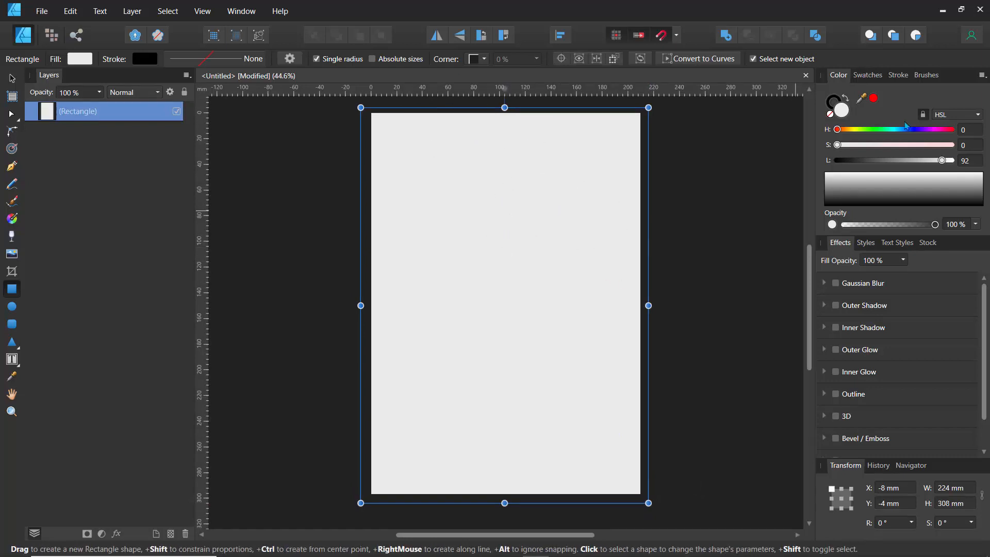
# - Switch the Color panel to the wheel and set the rectangle's fill to light blue, about H 199, S 43, L 82
pyautogui.click(982, 76)
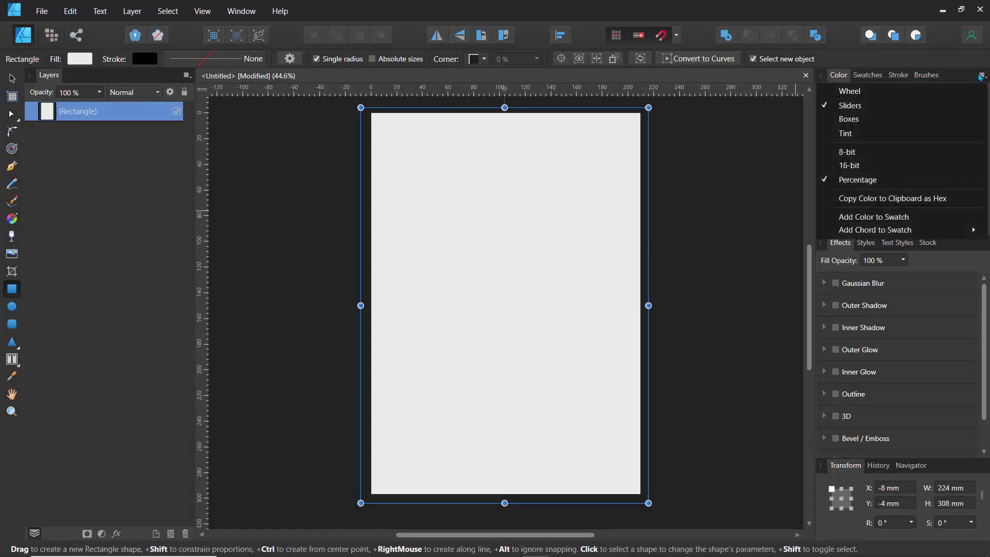
pyautogui.click(874, 90)
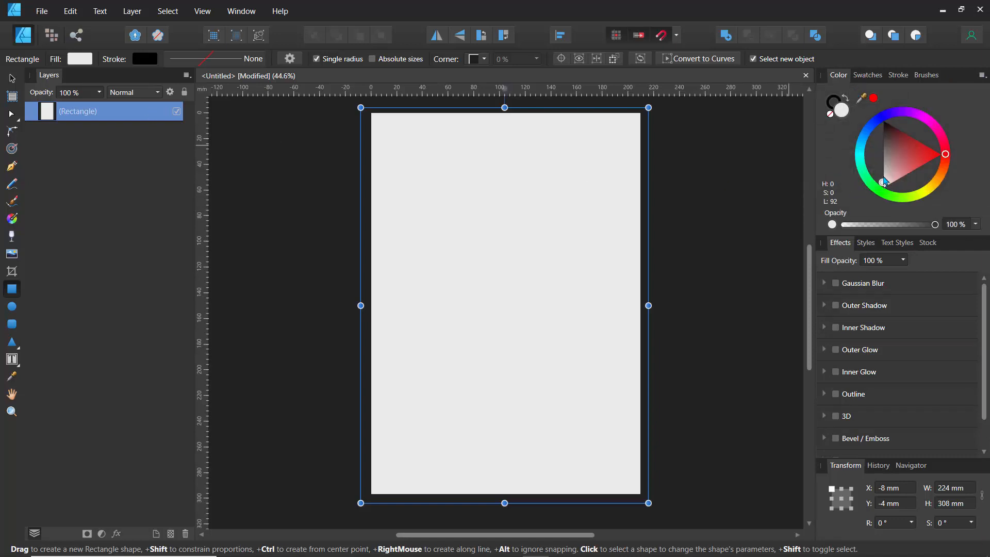
pyautogui.click(863, 148)
pyautogui.click(865, 148)
pyautogui.moveTo(862, 148)
pyautogui.mouseDown()
pyautogui.moveTo(860, 159)
pyautogui.moveTo(860, 140)
pyautogui.moveTo(918, 138)
pyautogui.mouseUp()
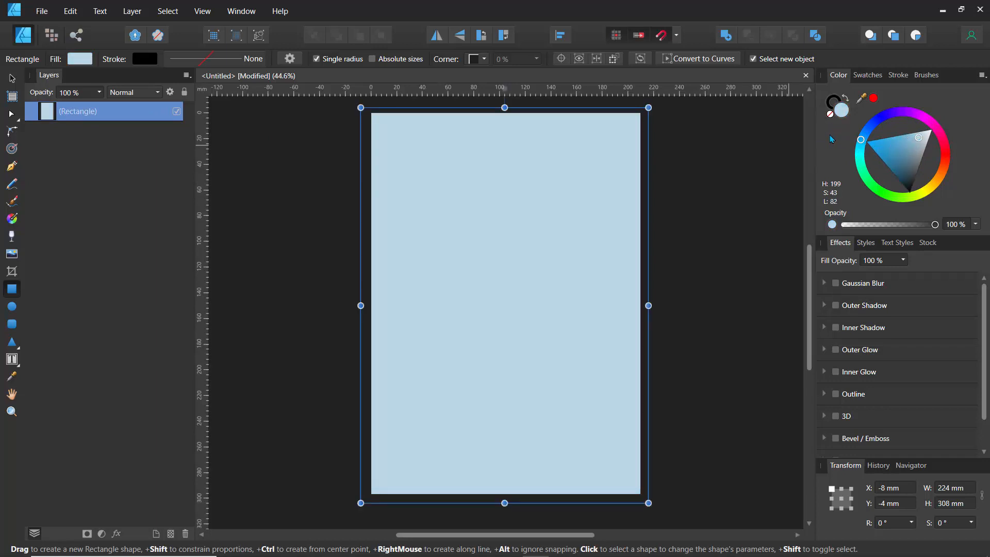
# - Switch the Color panel back to sliders in RGB Hex mode
pyautogui.click(982, 77)
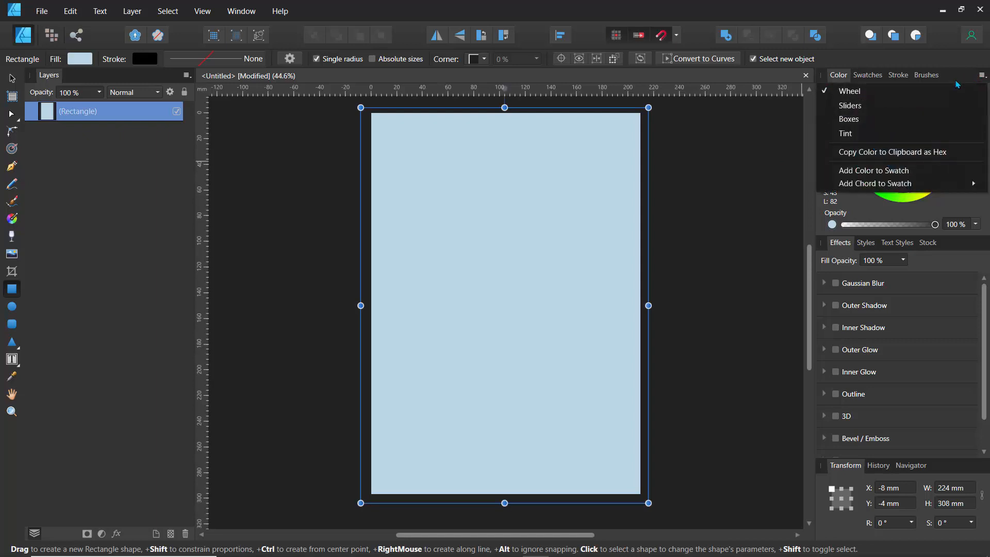
pyautogui.click(872, 106)
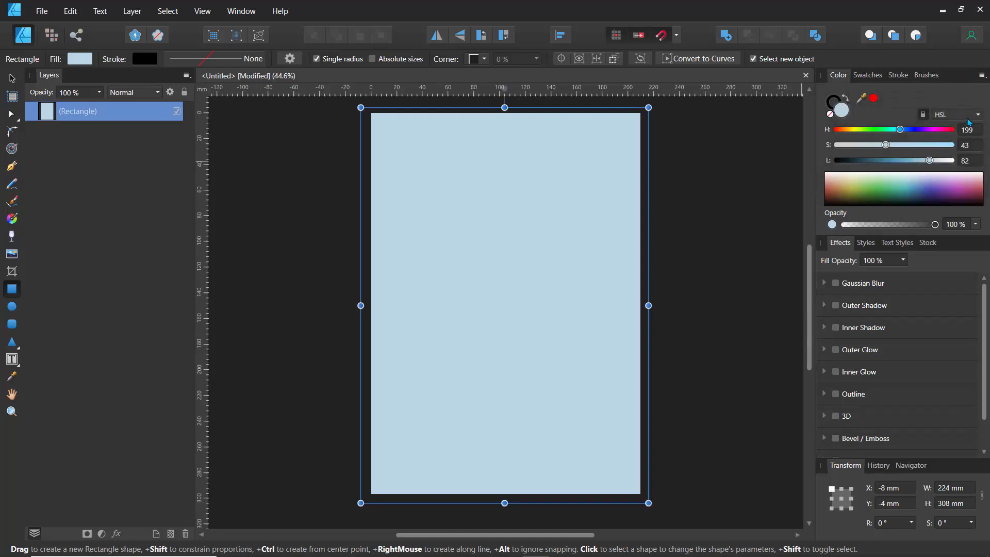
pyautogui.click(970, 115)
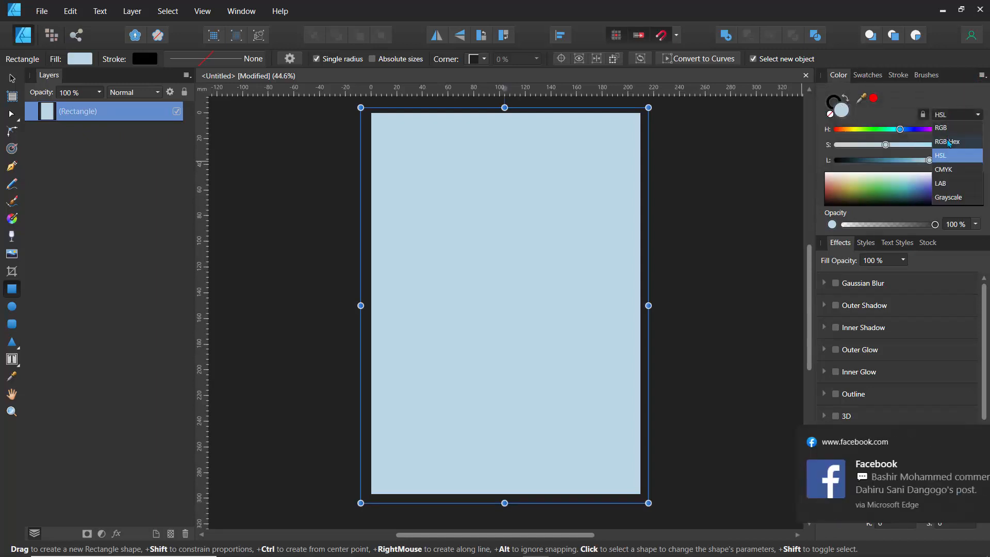
pyautogui.click(949, 142)
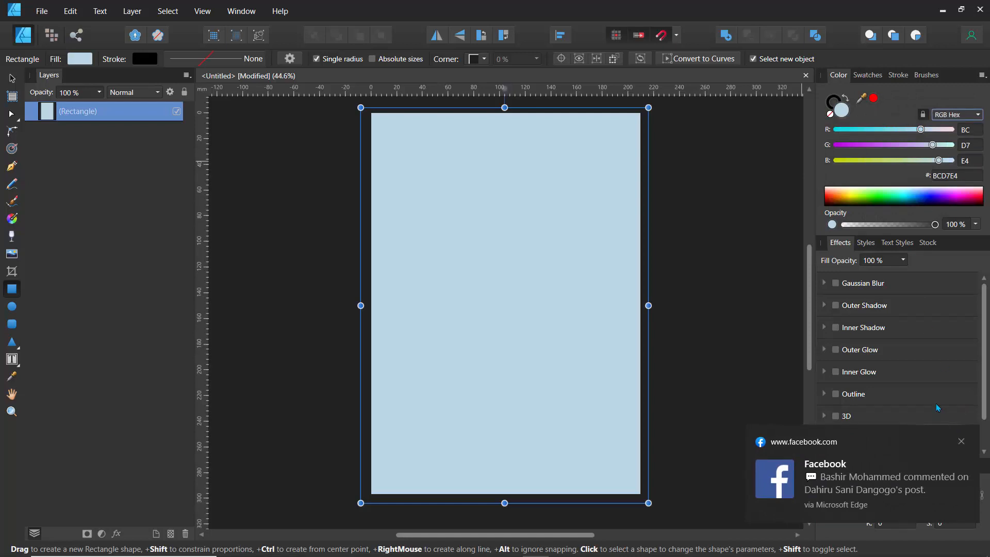
# - Dismiss the desktop notifications and turn off Wi-Fi from the taskbar network menu
pyautogui.click(962, 443)
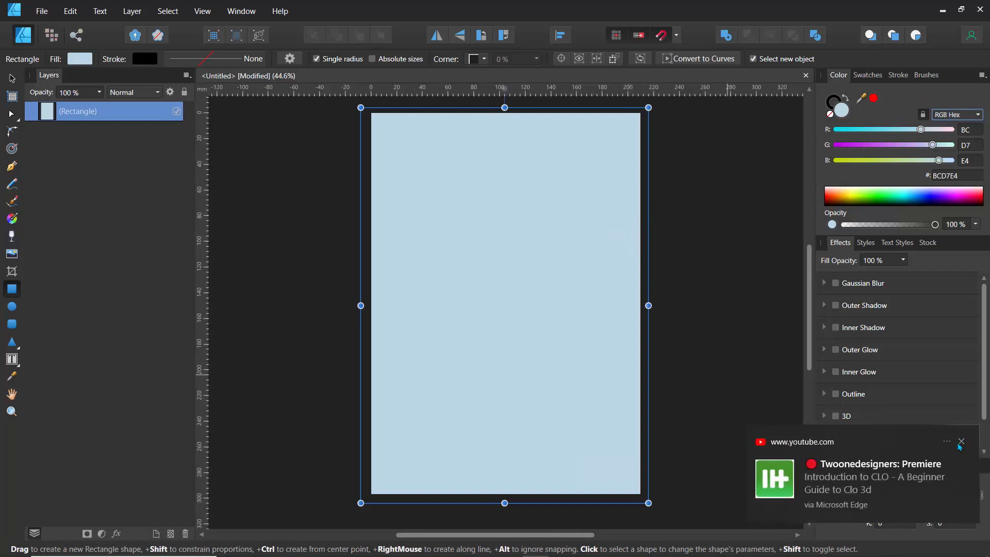
pyautogui.click(960, 443)
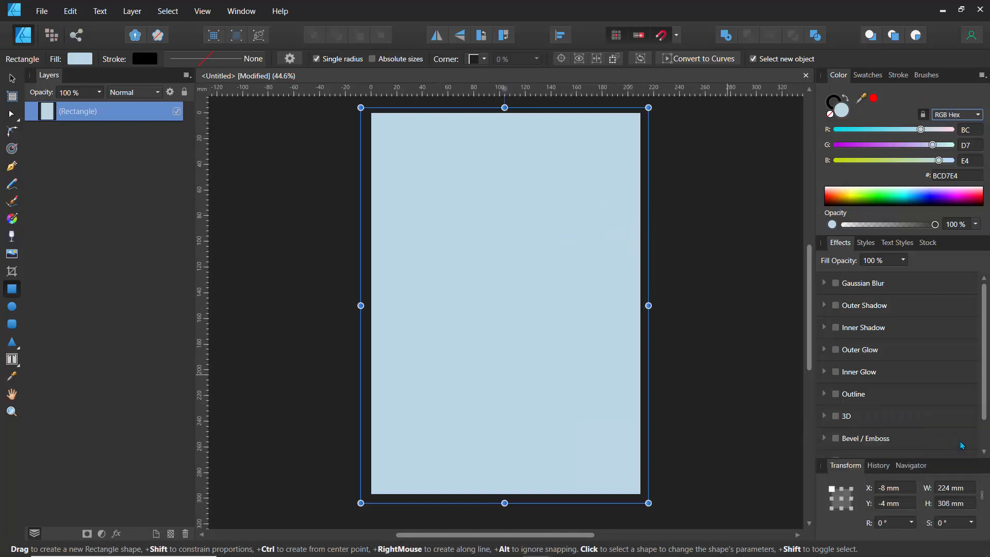
pyautogui.click(871, 547)
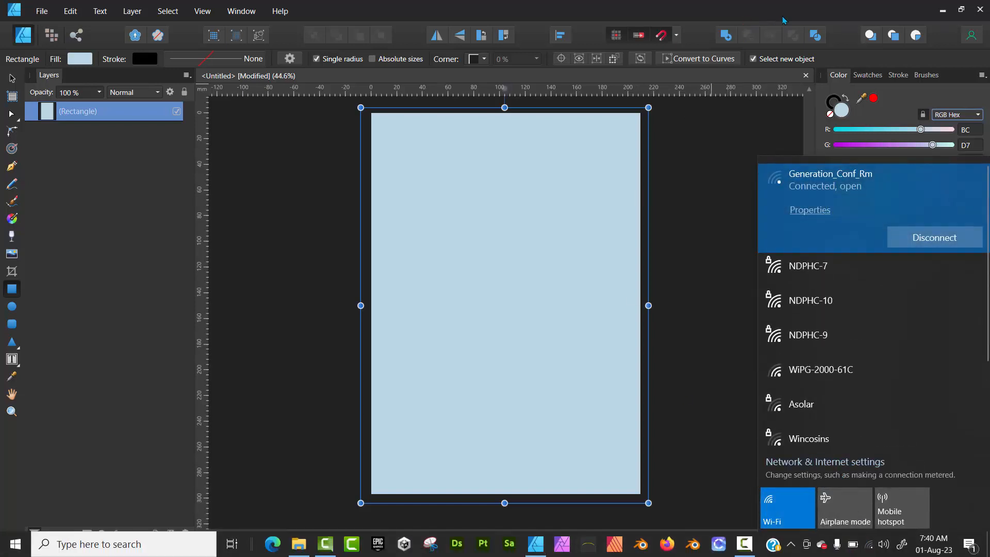
pyautogui.click(788, 508)
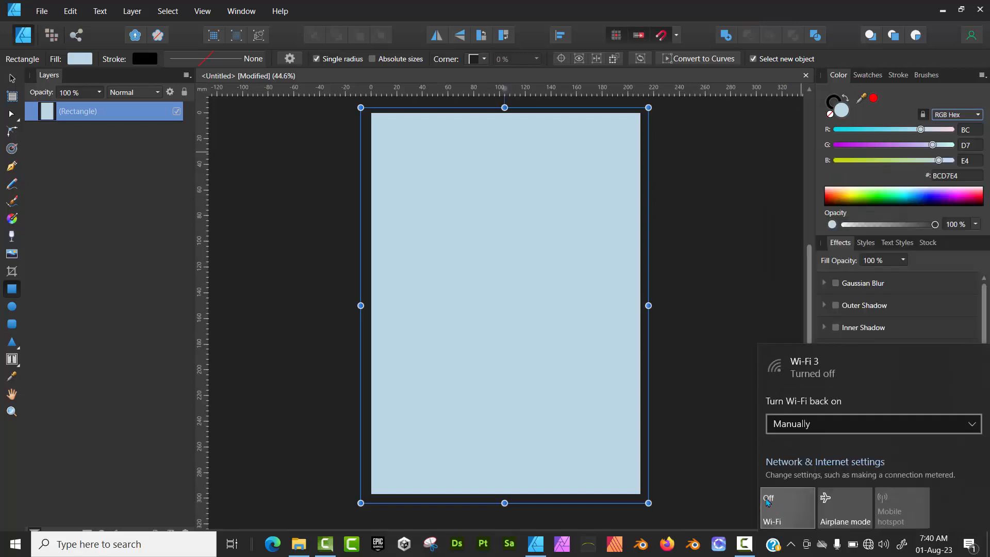
pyautogui.click(785, 17)
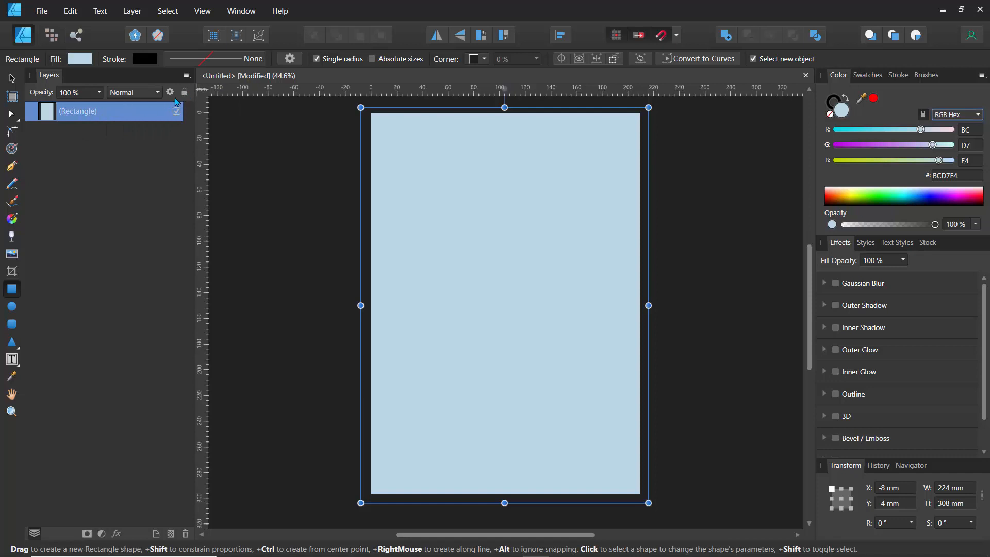
# - Lock the rectangle layer and rename it background
pyautogui.click(184, 92)
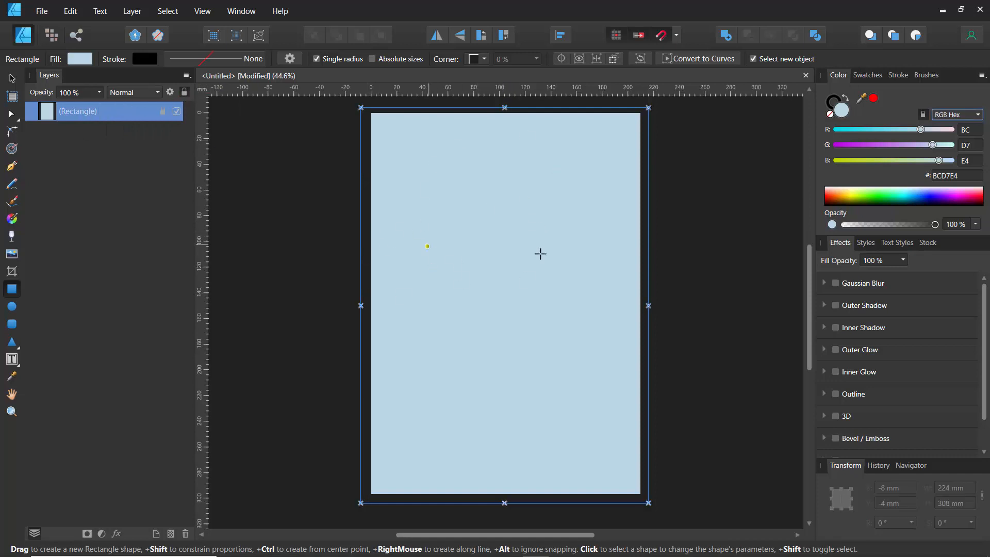
pyautogui.doubleClick(84, 111)
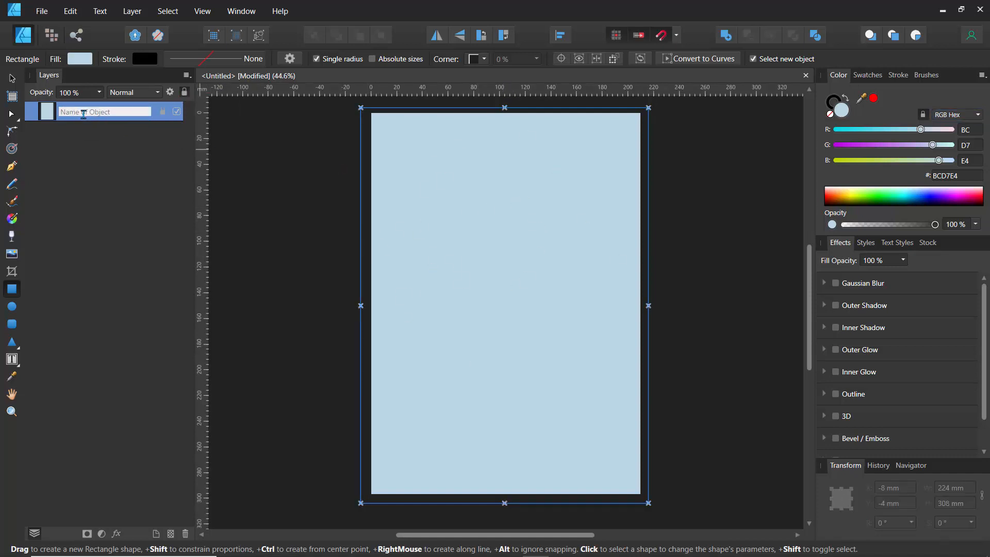
pyautogui.write('background')
pyautogui.press('Return')
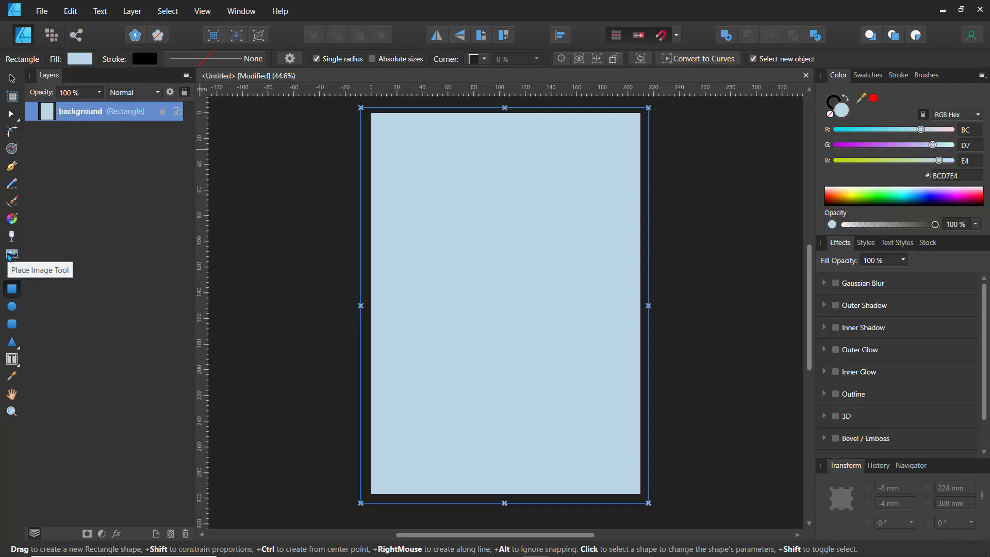
# - Place the "8 head model" PDF from the 3D Fashion Design Sketches folder onto the page with the Place Image Tool
pyautogui.click(12, 254)
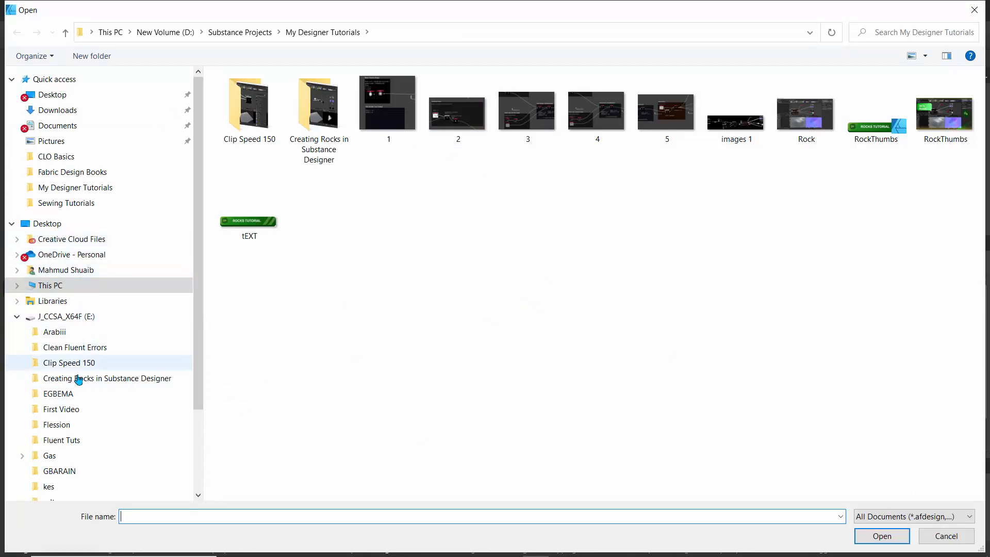
pyautogui.click(17, 317)
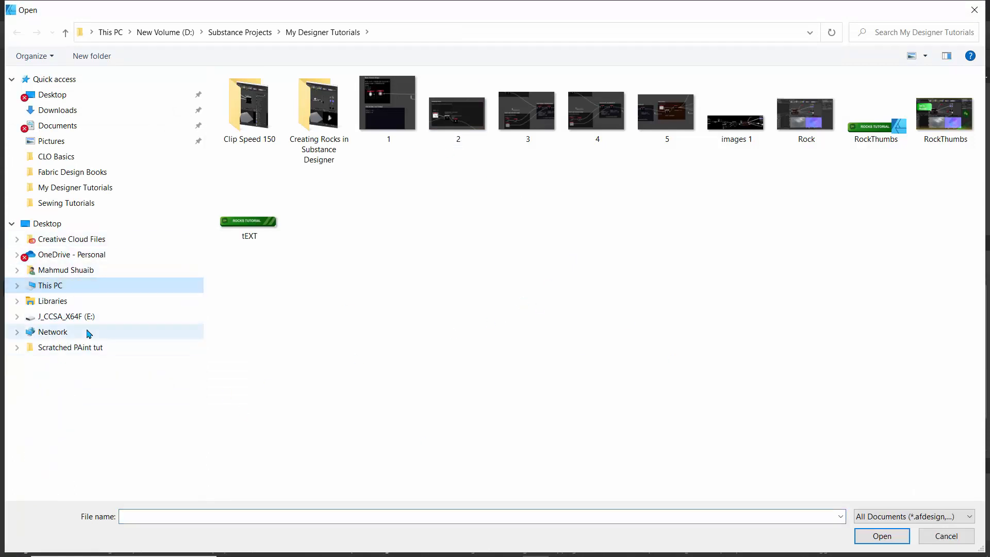
pyautogui.click(46, 285)
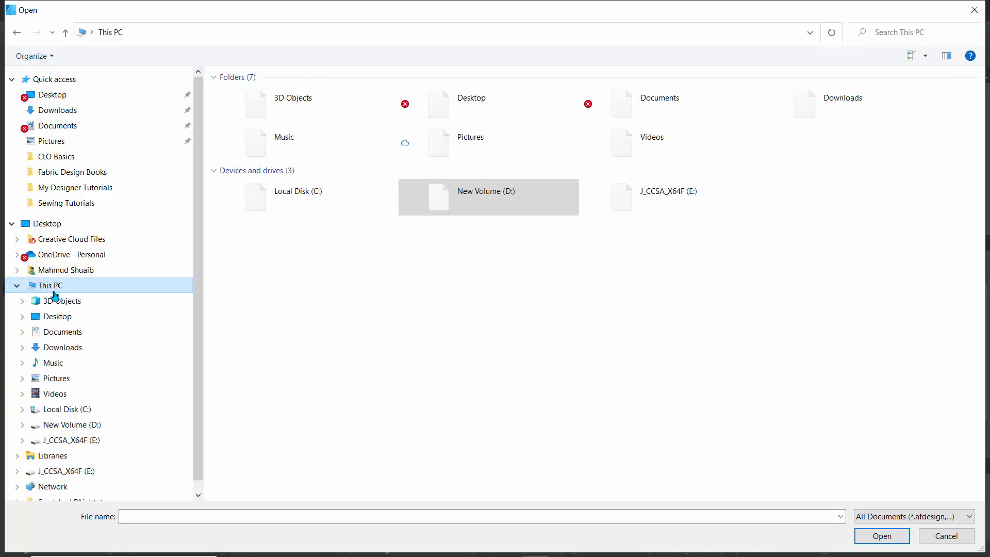
pyautogui.doubleClick(481, 210)
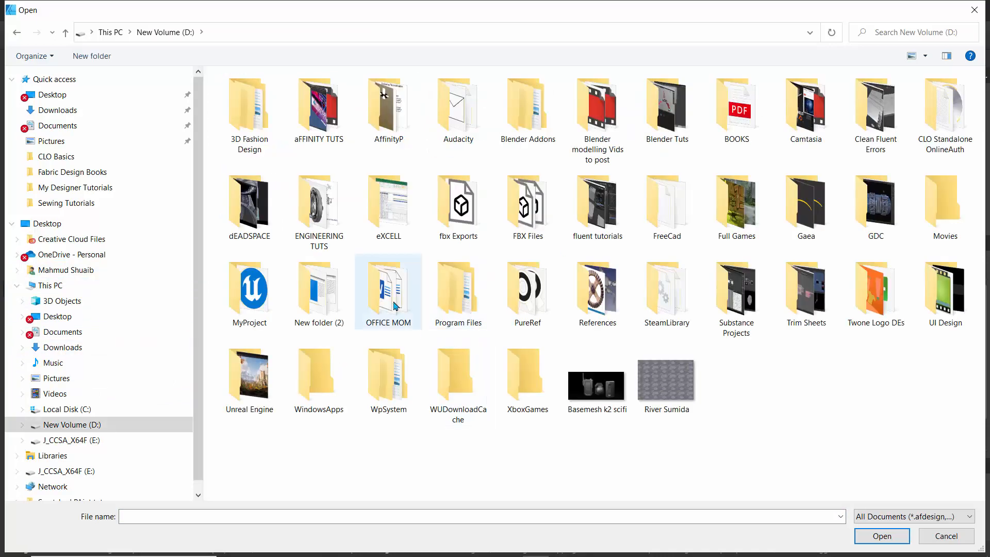
pyautogui.doubleClick(267, 114)
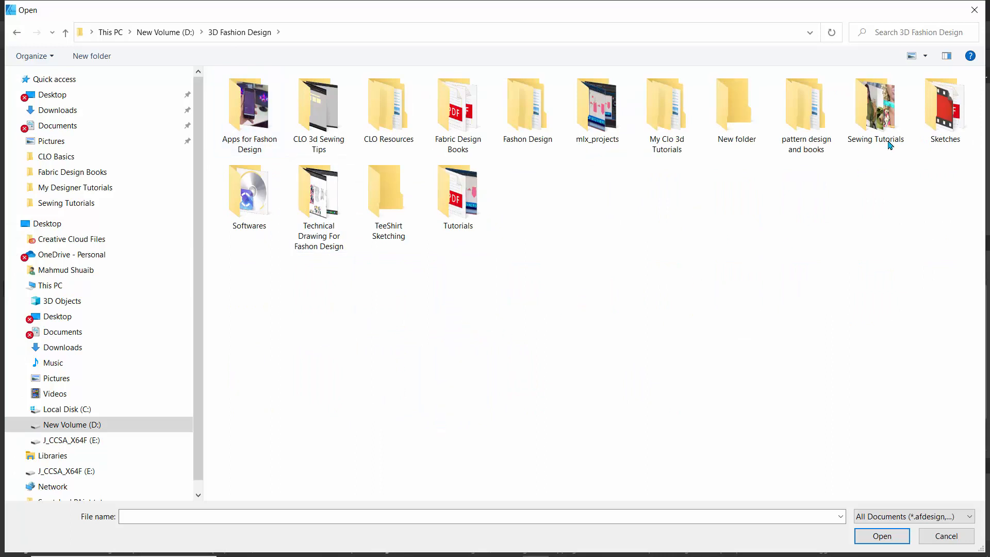
pyautogui.doubleClick(959, 113)
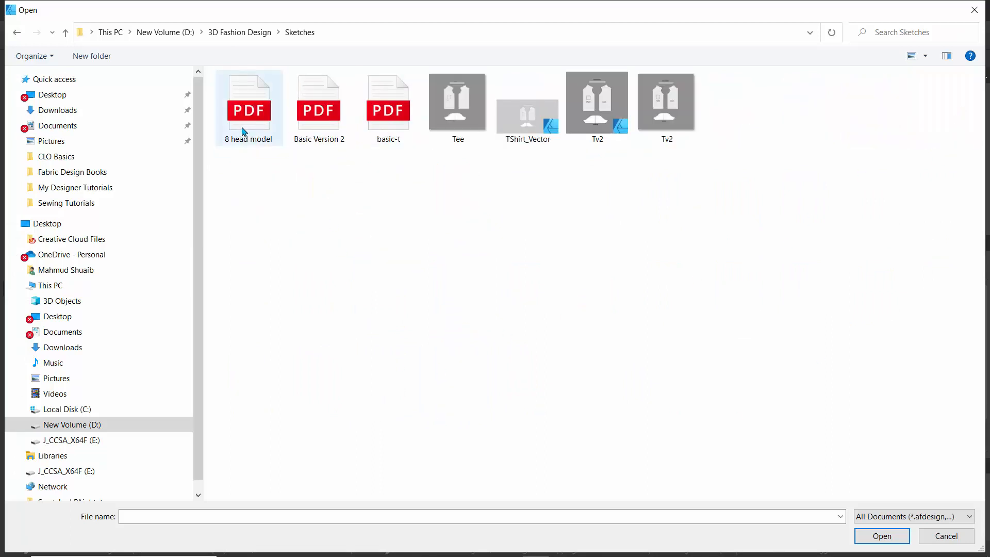
pyautogui.click(242, 130)
pyautogui.click(871, 536)
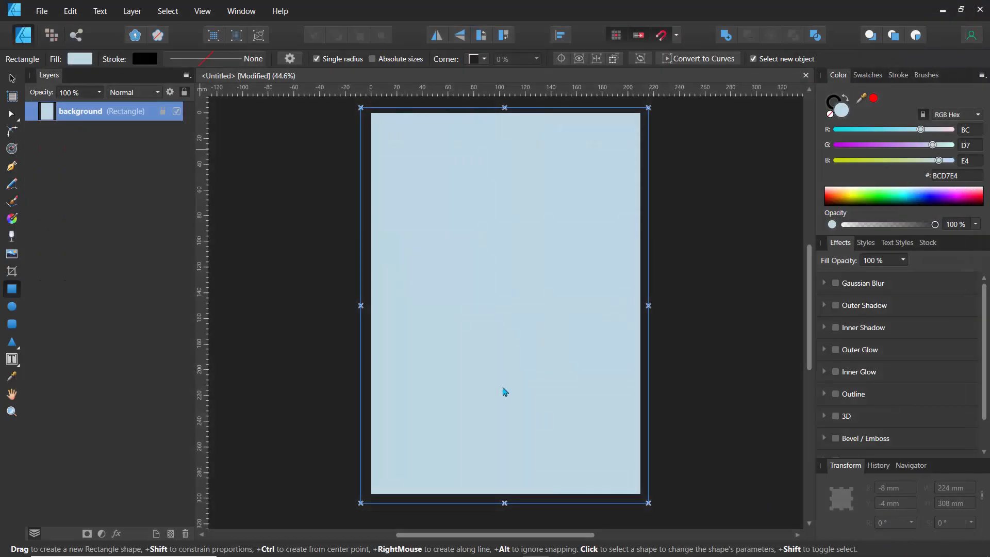
pyautogui.click(496, 293)
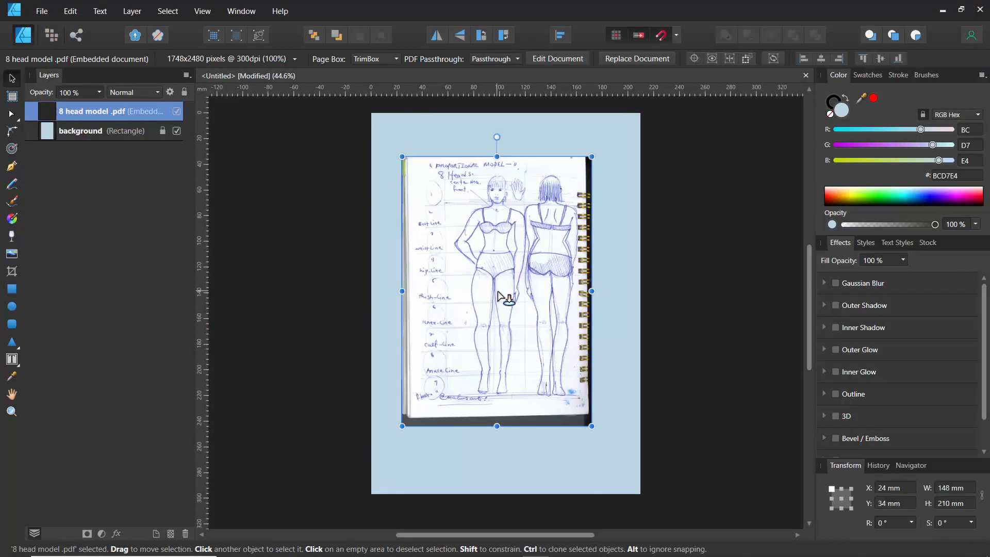
# - Move the placed sketch slightly down the page to about X 26 mm, Y 48 mm
pyautogui.scroll(1, 499, 295)
pyautogui.scroll(-1, 498, 294)
pyautogui.moveTo(498, 287); pyautogui.dragTo(500, 304)
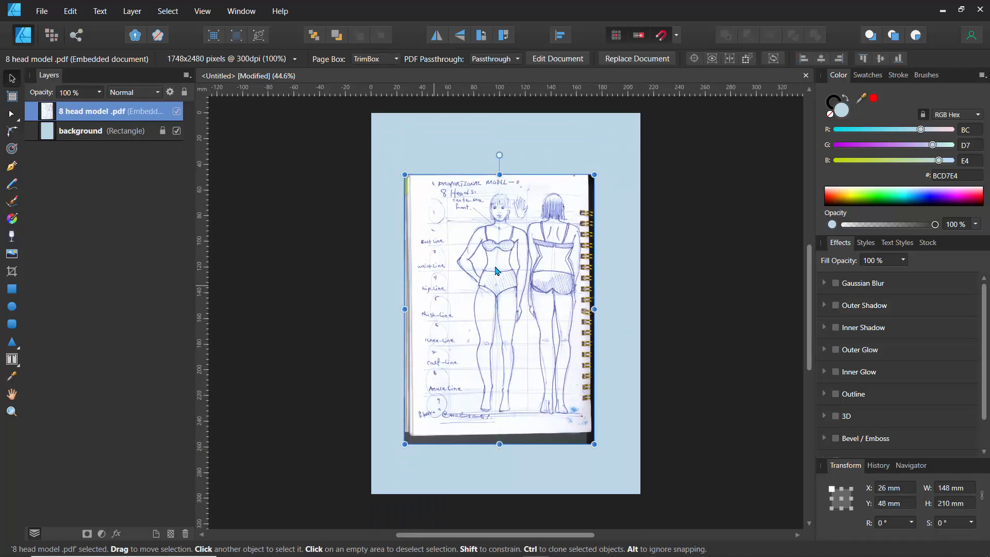
# - Open the Navigator panel as a floating panel and zoom the view to 90%
pyautogui.click(910, 465)
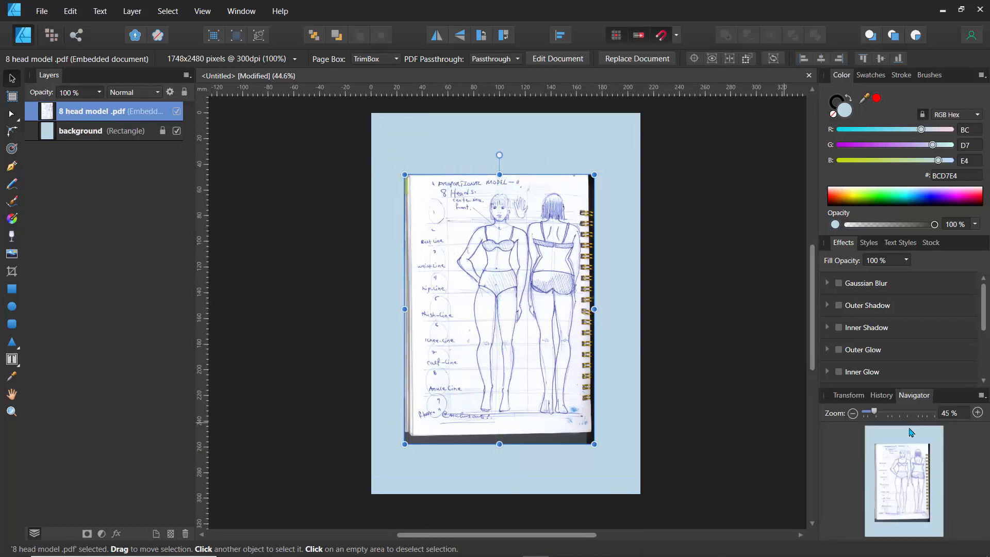
pyautogui.moveTo(911, 400); pyautogui.dragTo(212, 181)
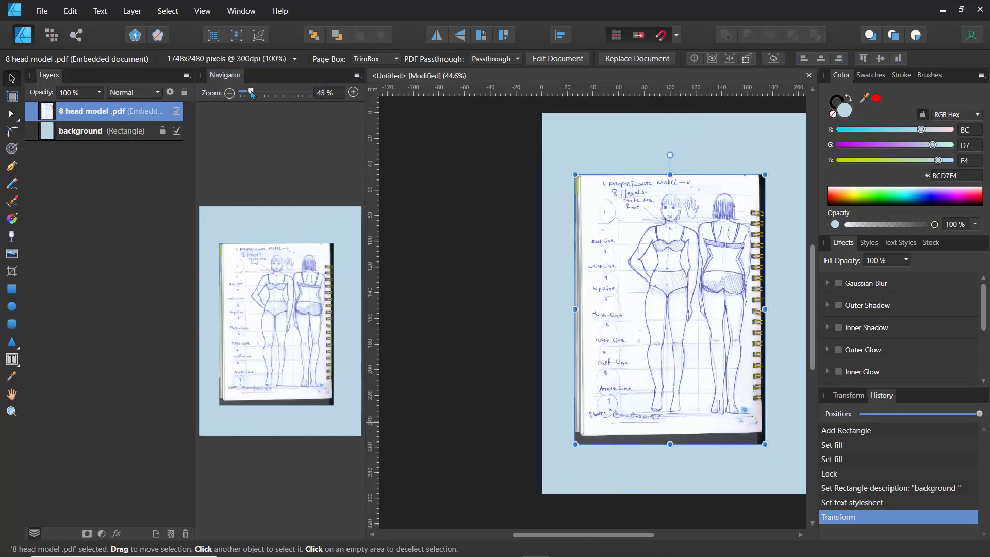
pyautogui.moveTo(252, 95); pyautogui.dragTo(276, 92)
pyautogui.moveTo(278, 320); pyautogui.dragTo(198, 294)
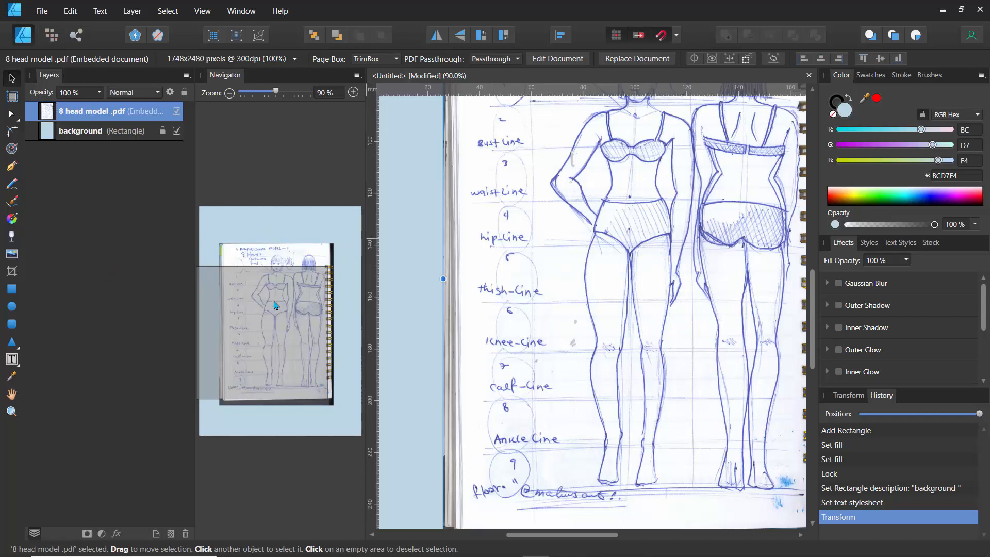
pyautogui.moveTo(230, 79); pyautogui.dragTo(111, 229)
pyautogui.scroll(3, 441, 209)
pyautogui.scroll(-3, 440, 208)
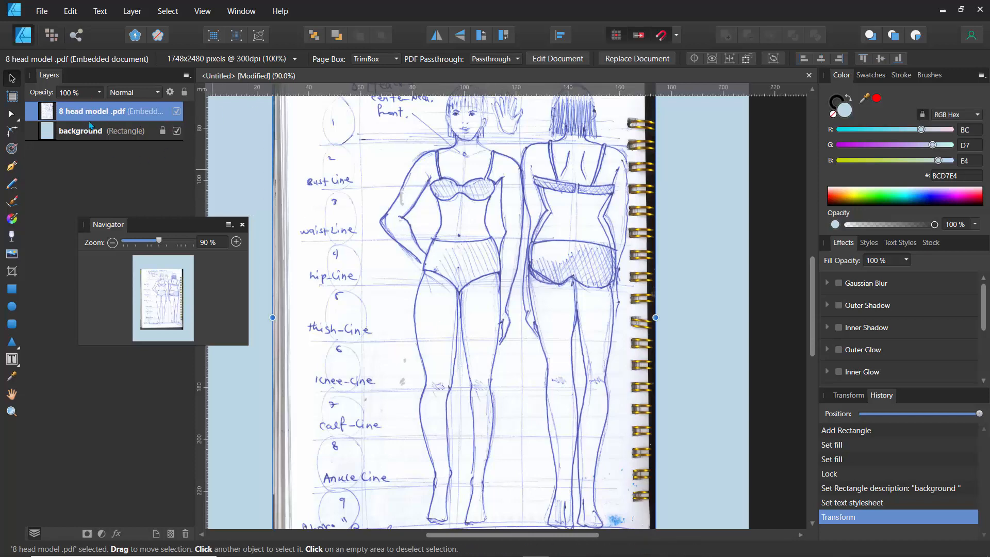
# - Set the sketch layer's opacity to 25% and dock the Navigator panel beneath the Layers panel
pyautogui.click(100, 96)
pyautogui.moveTo(100, 109); pyautogui.dragTo(34, 114)
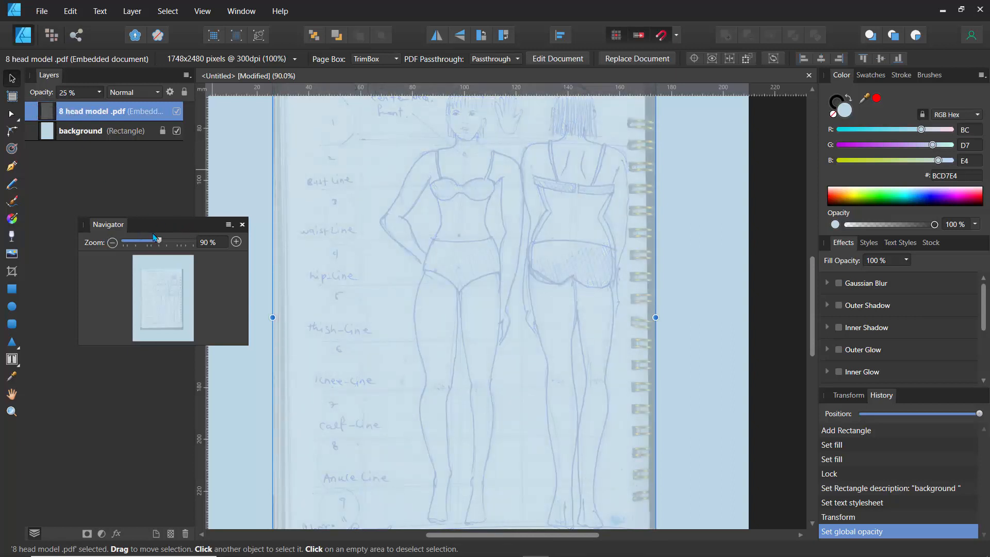
pyautogui.moveTo(150, 224)
pyautogui.mouseDown()
pyautogui.moveTo(96, 227)
pyautogui.moveTo(105, 235)
pyautogui.mouseUp()
pyautogui.scroll(4, 390, 240)
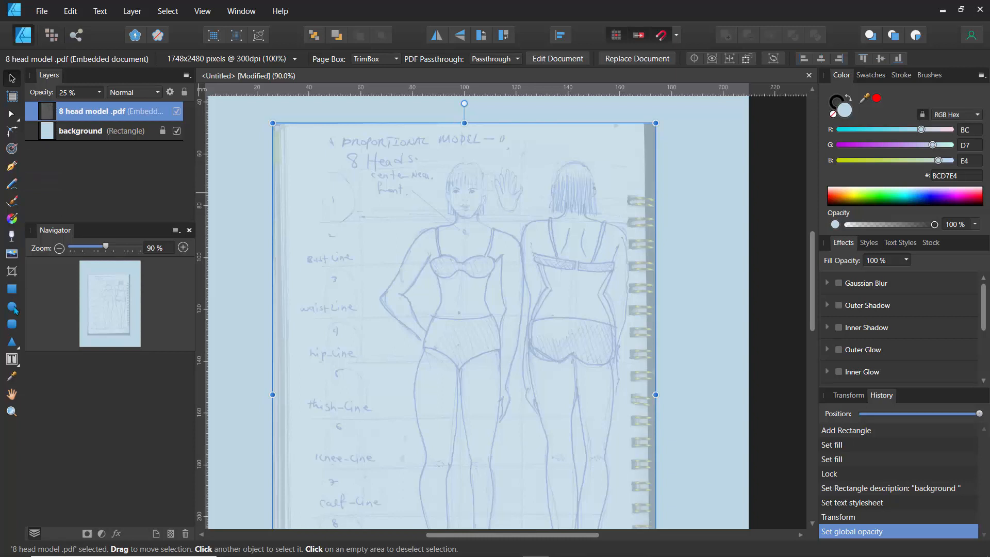
# - Draw an ellipse over the front figure's head with the Ellipse tool
pyautogui.click(12, 308)
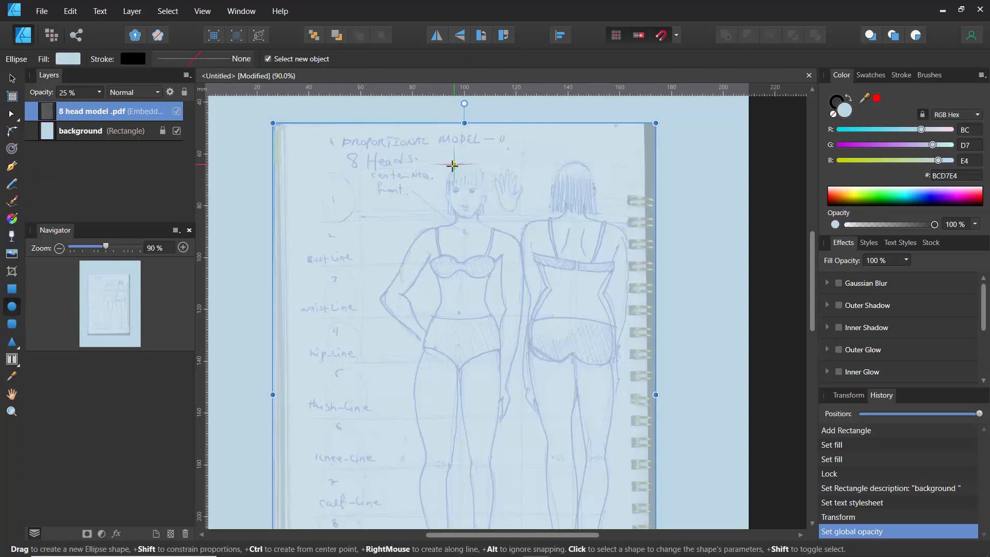
pyautogui.scroll(5, 453, 165)
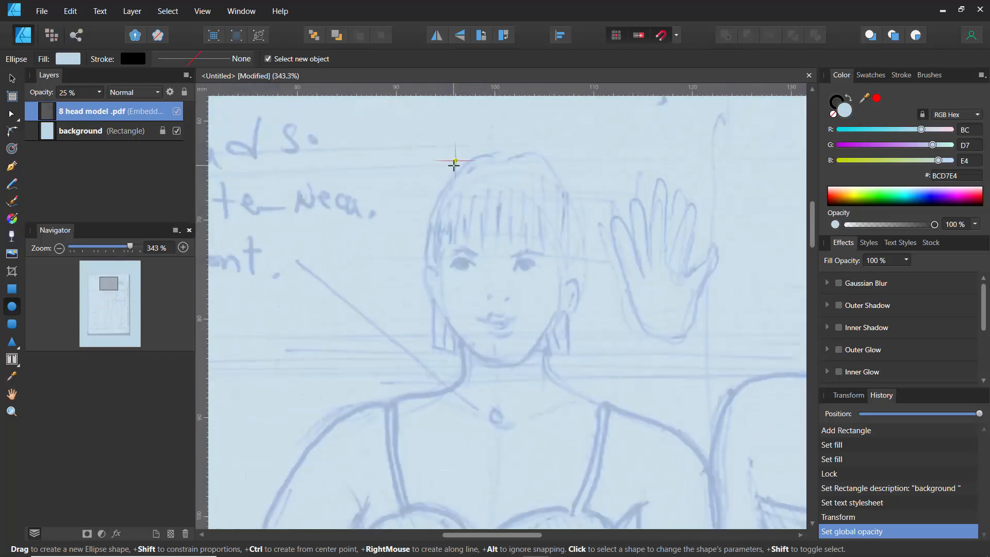
pyautogui.moveTo(432, 160); pyautogui.dragTo(575, 363)
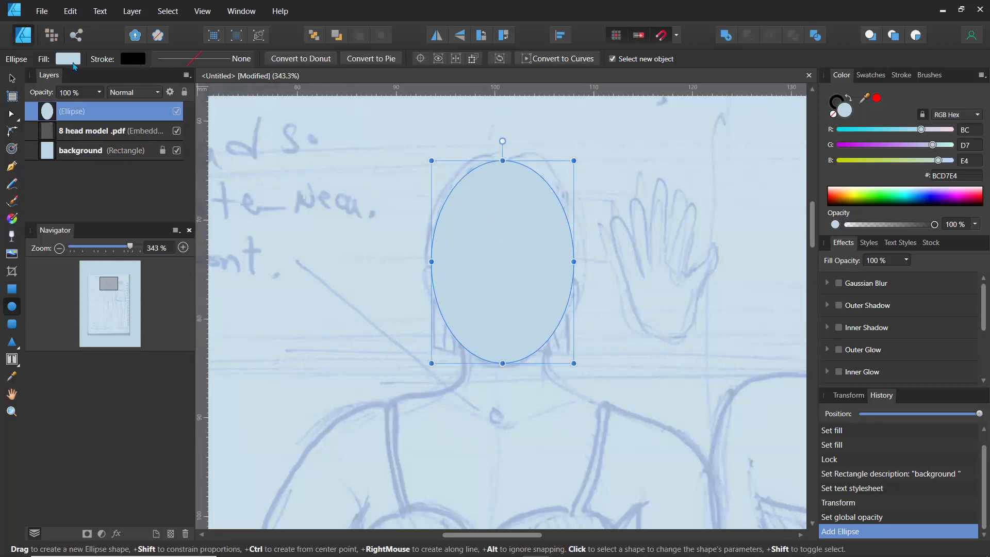
# - Remove the ellipse's fill and set its stroke width to 1.5 pt
pyautogui.click(70, 60)
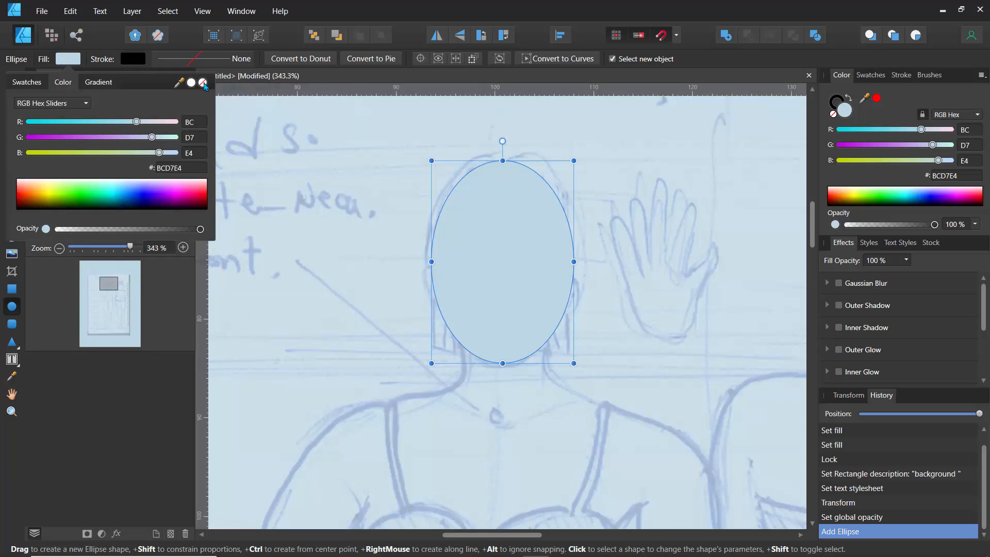
pyautogui.click(203, 83)
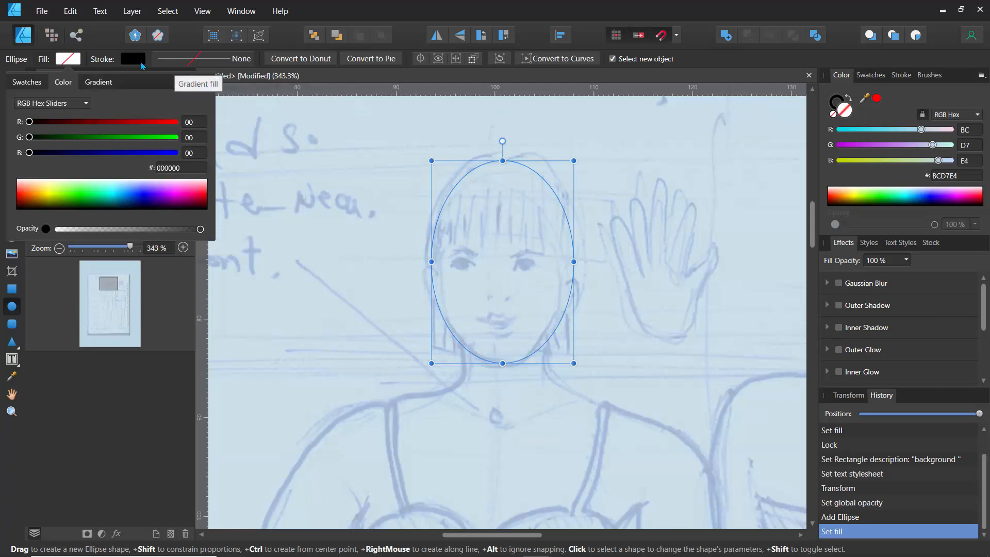
pyautogui.click(208, 63)
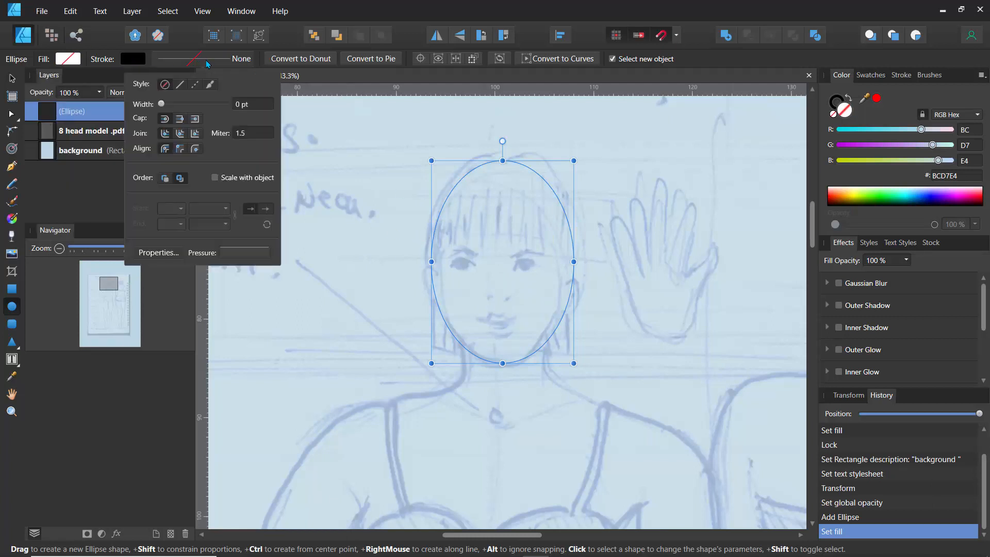
pyautogui.click(250, 104)
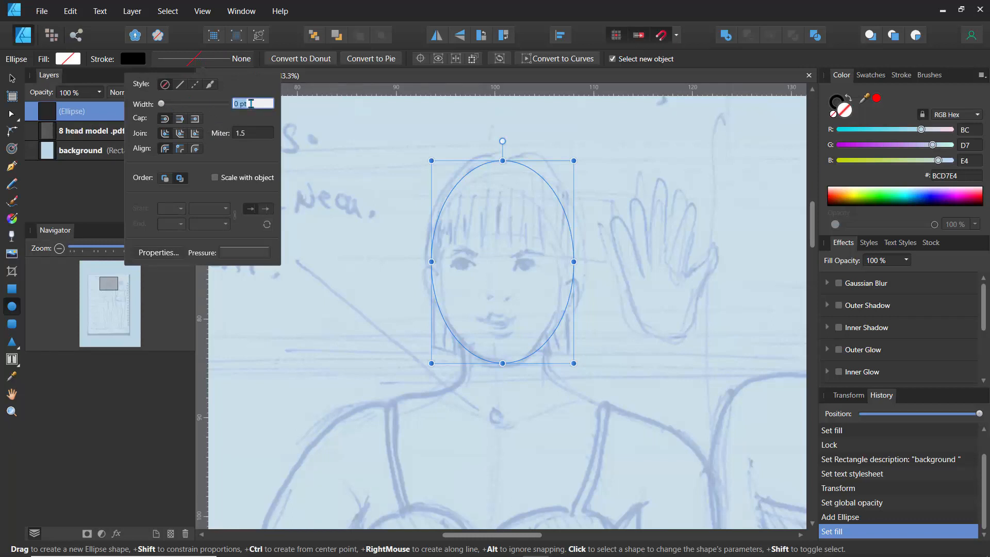
pyautogui.write('1.5')
pyautogui.press('Return')
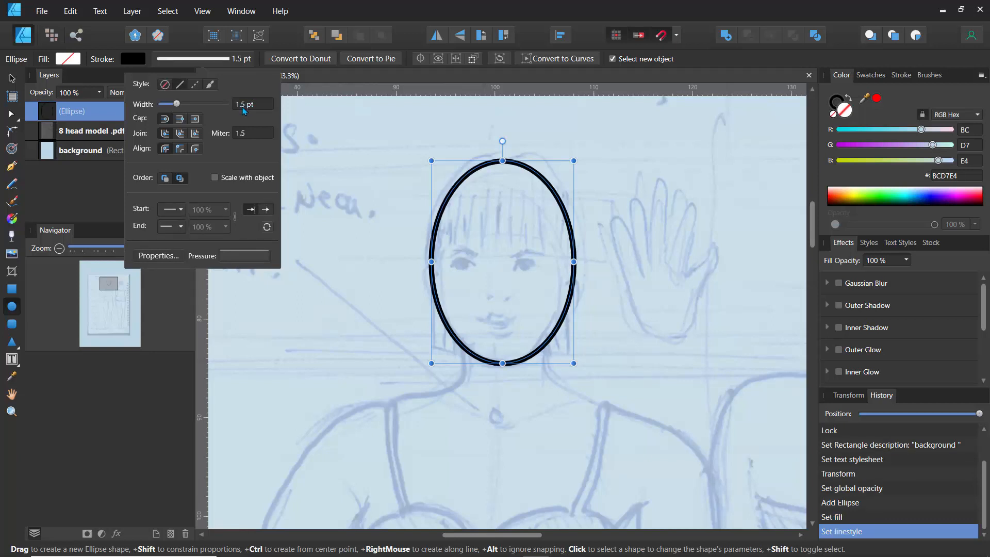
# - Reduce the ellipse's stroke width to 0.8 pt and deselect it
pyautogui.moveTo(177, 106); pyautogui.dragTo(174, 106)
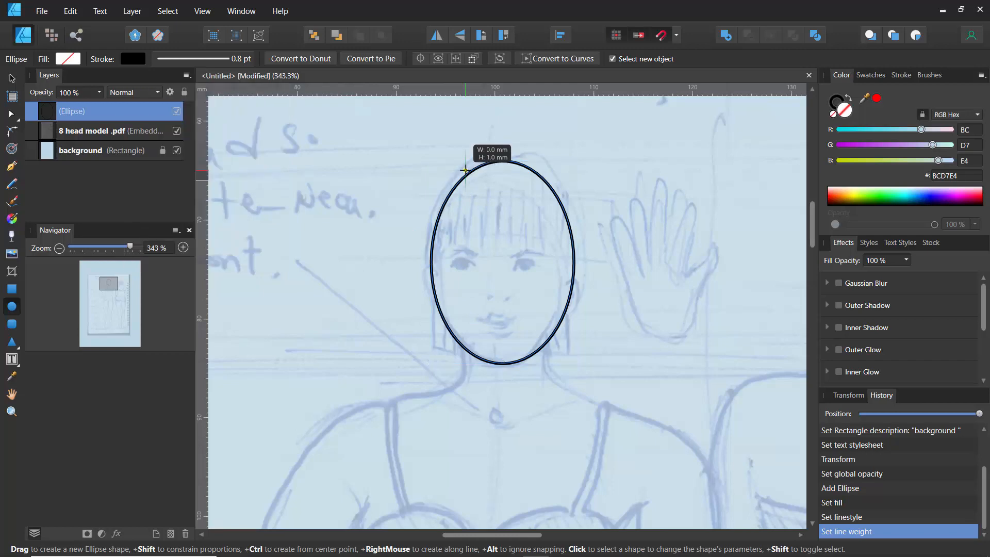
pyautogui.click(378, 210)
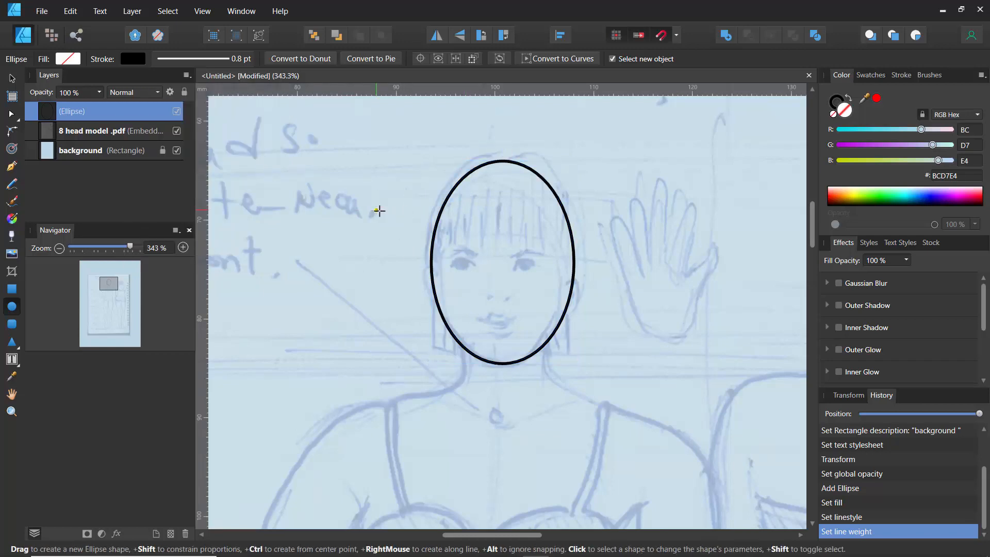
pyautogui.scroll(-2, 367, 268)
pyautogui.scroll(1, 367, 268)
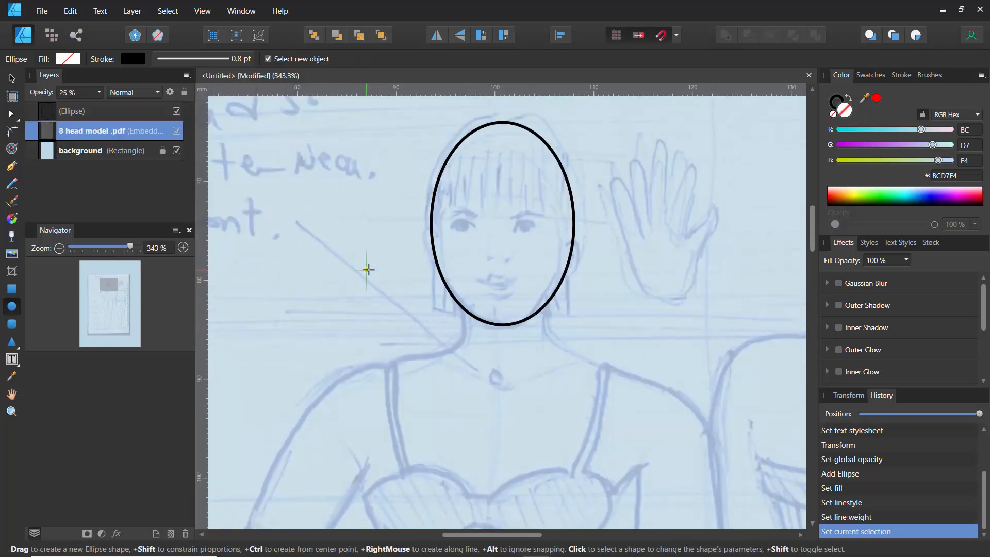
pyautogui.scroll(-5, 367, 269)
pyautogui.moveTo(312, 285); pyautogui.dragTo(345, 187)
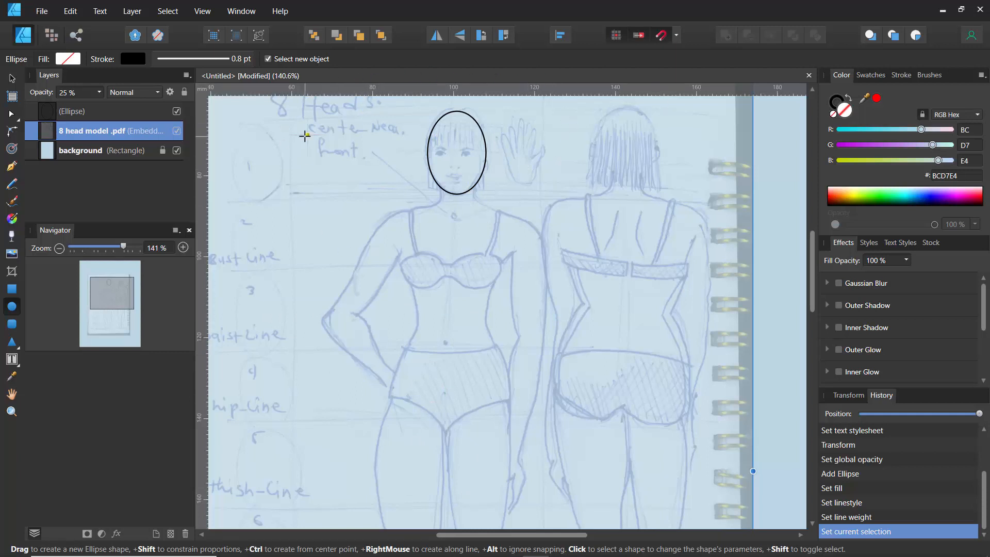
pyautogui.click(201, 13)
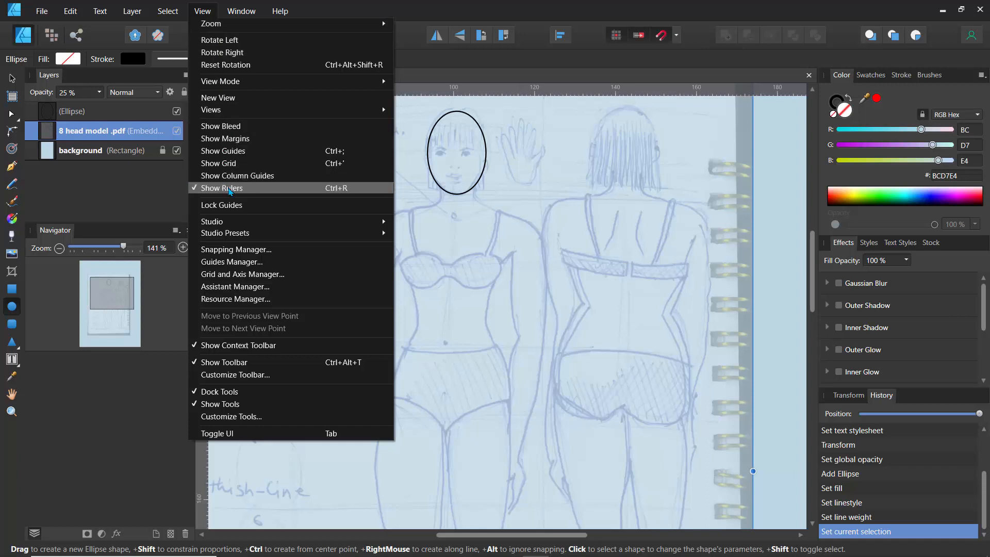
pyautogui.click(229, 189)
pyautogui.click(202, 11)
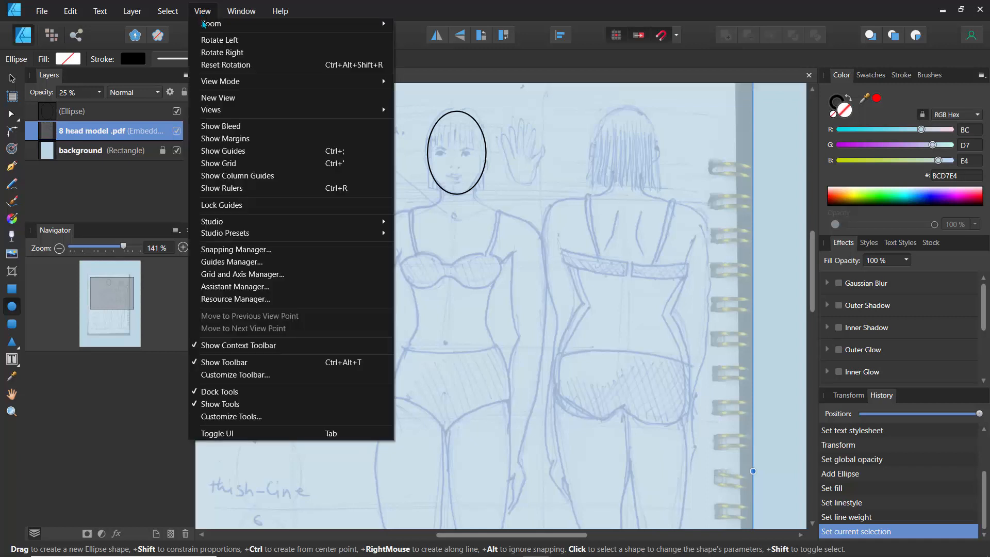
pyautogui.click(222, 188)
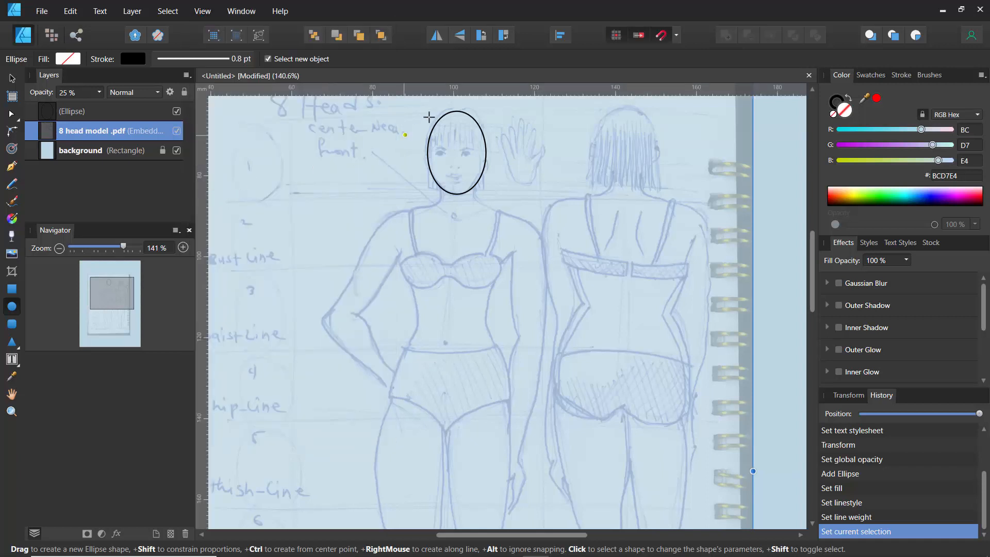
# - Drag horizontal guides from the ruler to the top of the head and the chin of the figure
pyautogui.scroll(-2, 330, 150)
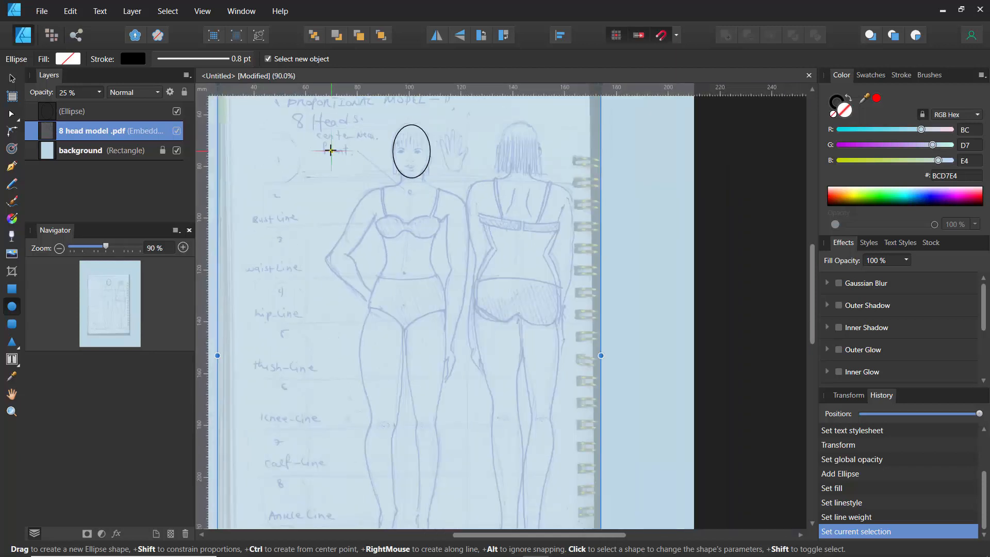
pyautogui.moveTo(396, 88); pyautogui.dragTo(404, 126)
pyautogui.moveTo(386, 88); pyautogui.dragTo(393, 178)
pyautogui.moveTo(372, 92); pyautogui.dragTo(387, 225)
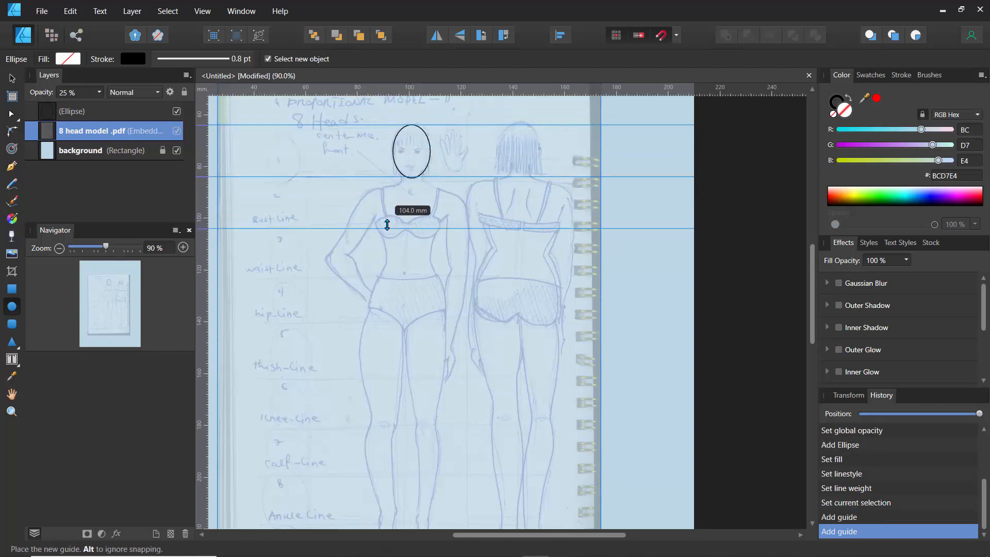
pyautogui.moveTo(387, 225); pyautogui.dragTo(382, 129)
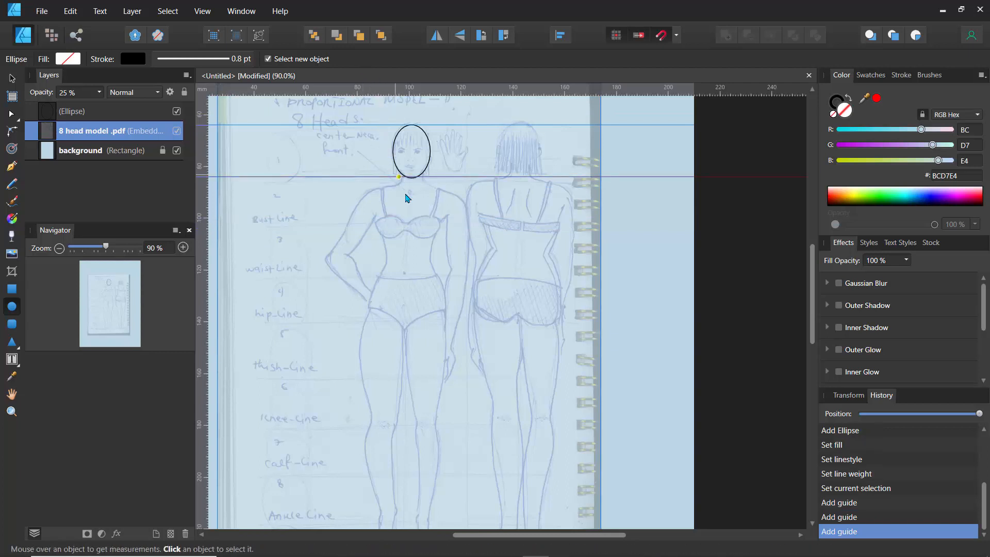
# - Add another horizontal guide from the ruler lower down the figure
pyautogui.scroll(3, 407, 195)
pyautogui.moveTo(381, 93); pyautogui.dragTo(376, 251)
pyautogui.scroll(-2, 372, 252)
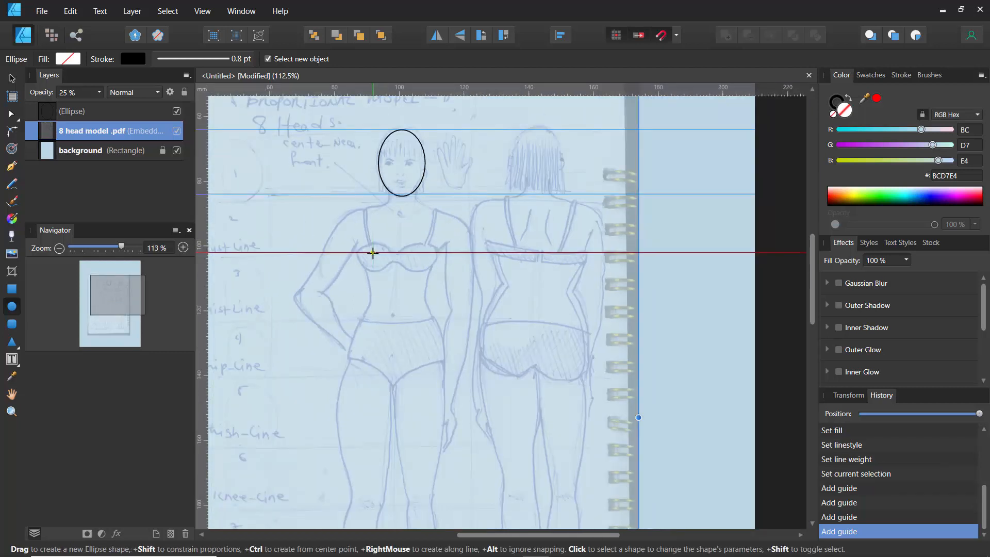
# - Float the document window out of its docked tab
pyautogui.moveTo(300, 224); pyautogui.dragTo(366, 184)
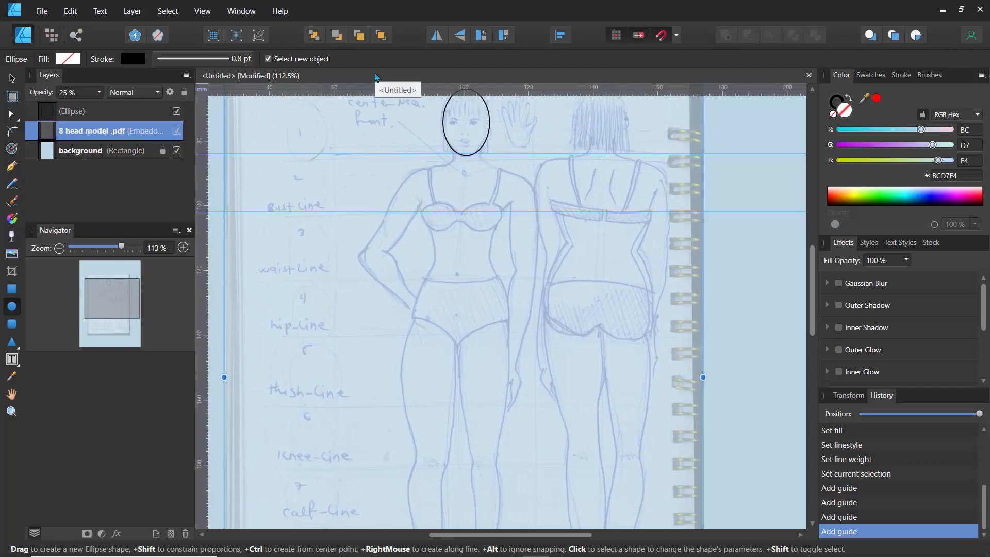
pyautogui.moveTo(376, 79); pyautogui.dragTo(384, 109)
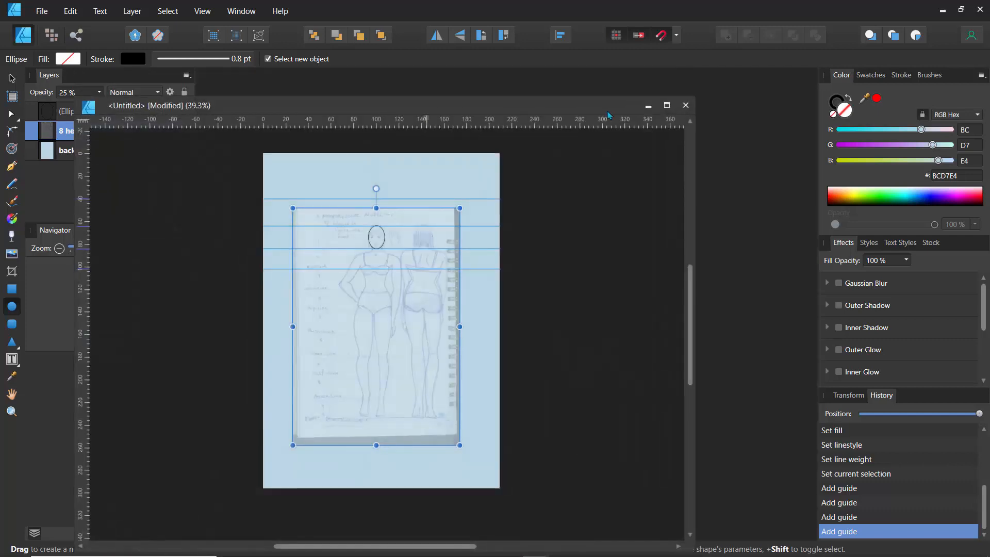
# - Dock the floating document window back into the workspace as a tab
pyautogui.click(666, 106)
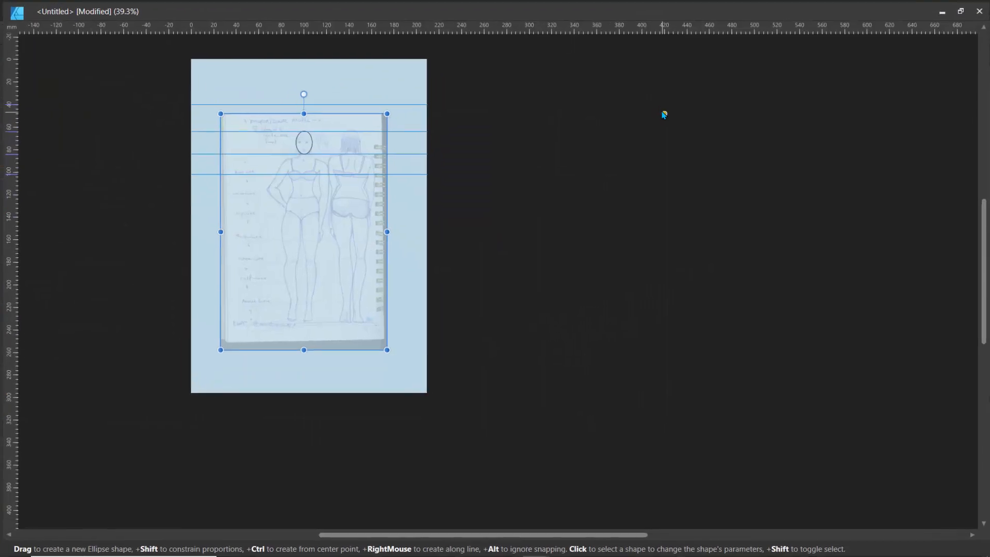
pyautogui.click(960, 10)
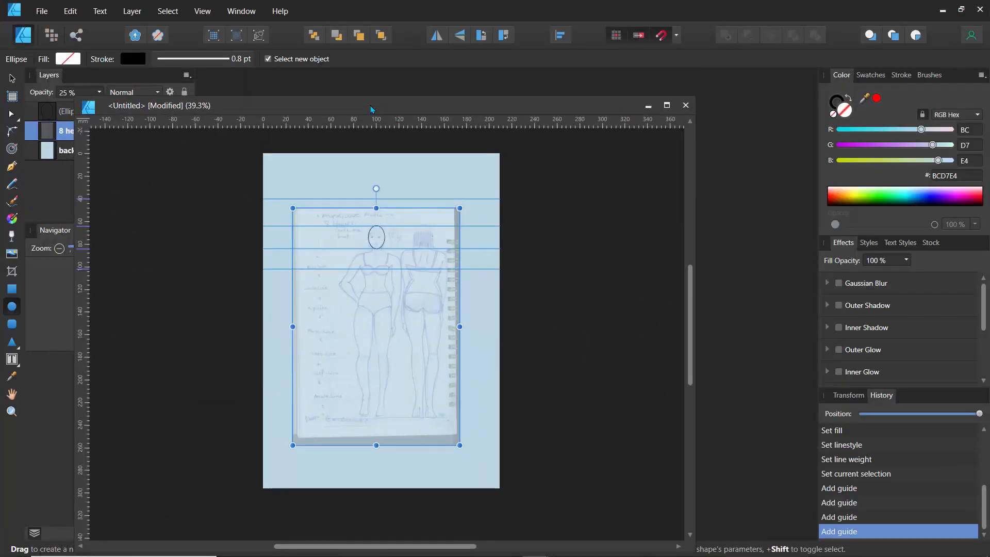
pyautogui.moveTo(369, 108); pyautogui.dragTo(481, 86)
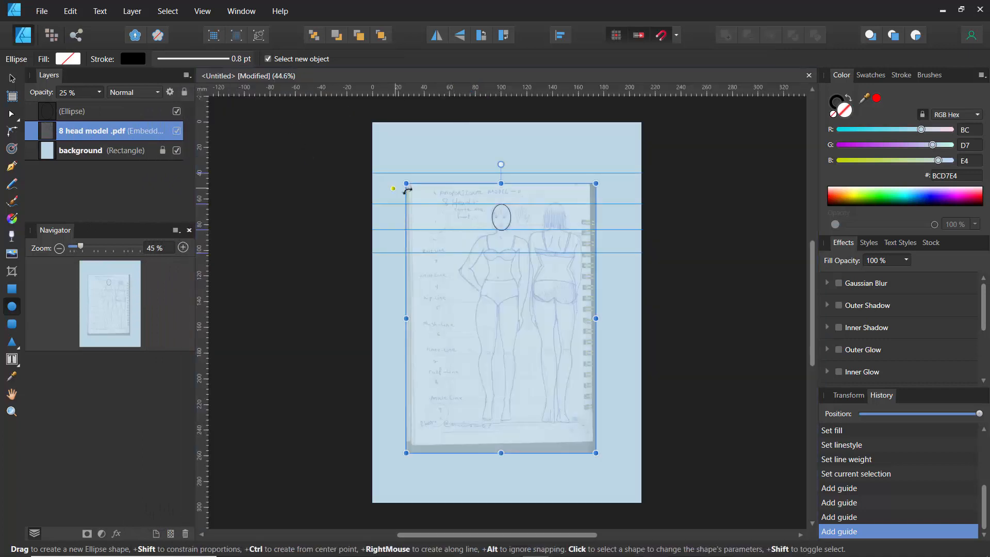
# - Add horizontal guides from the ruler at the waist, hip, thigh and knee lines of the sketch
pyautogui.scroll(2, 487, 236)
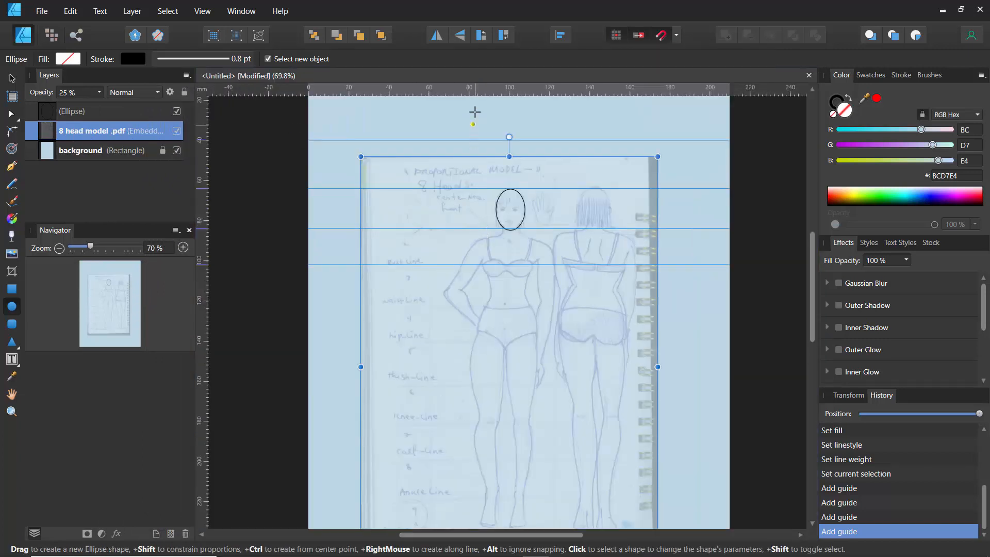
pyautogui.moveTo(472, 89); pyautogui.dragTo(481, 304)
pyautogui.moveTo(430, 89); pyautogui.dragTo(470, 340)
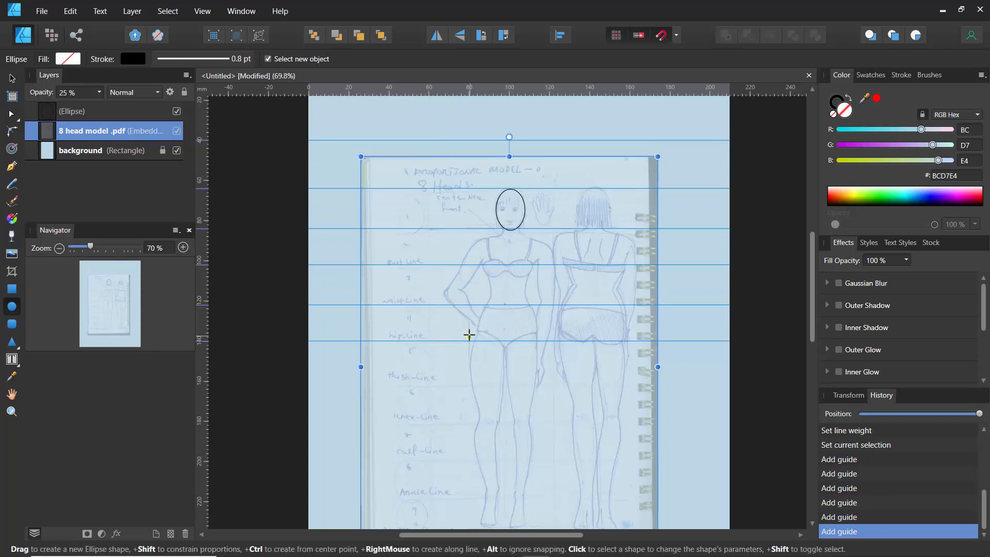
pyautogui.moveTo(397, 89); pyautogui.dragTo(436, 381)
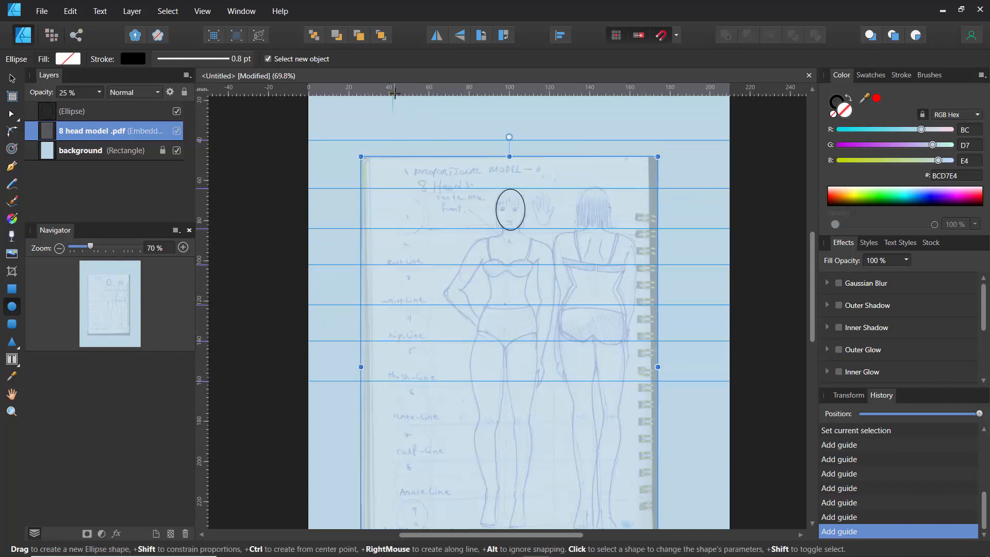
pyautogui.moveTo(394, 91); pyautogui.dragTo(466, 426)
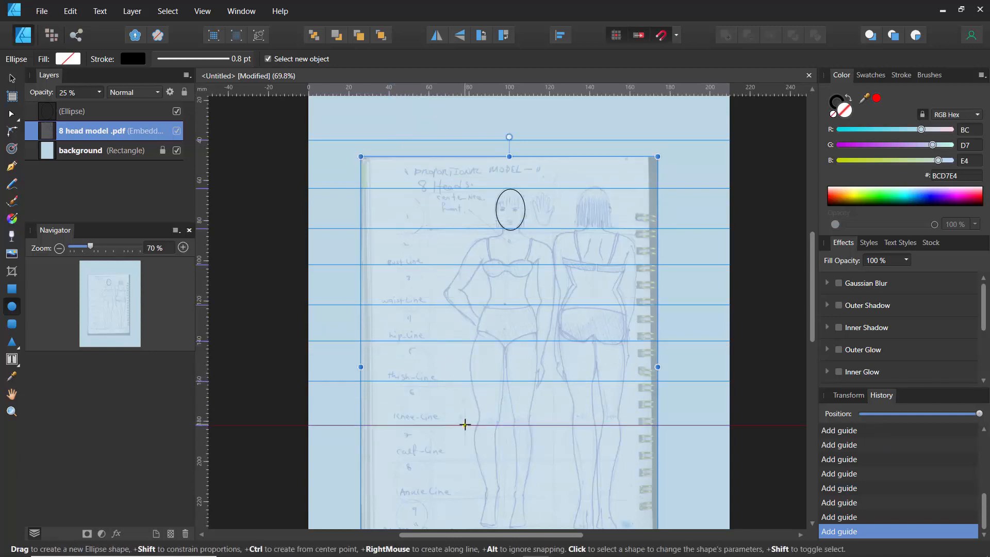
# - Add horizontal guides at the calf, ankle and floor lines of the sketch
pyautogui.scroll(3, 466, 421)
pyautogui.scroll(-4, 435, 283)
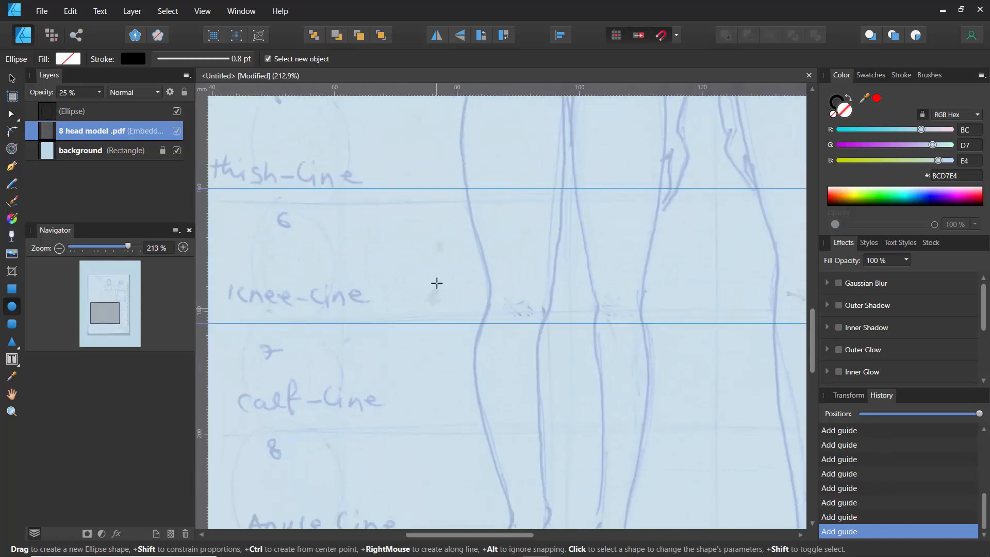
pyautogui.moveTo(408, 92); pyautogui.dragTo(426, 367)
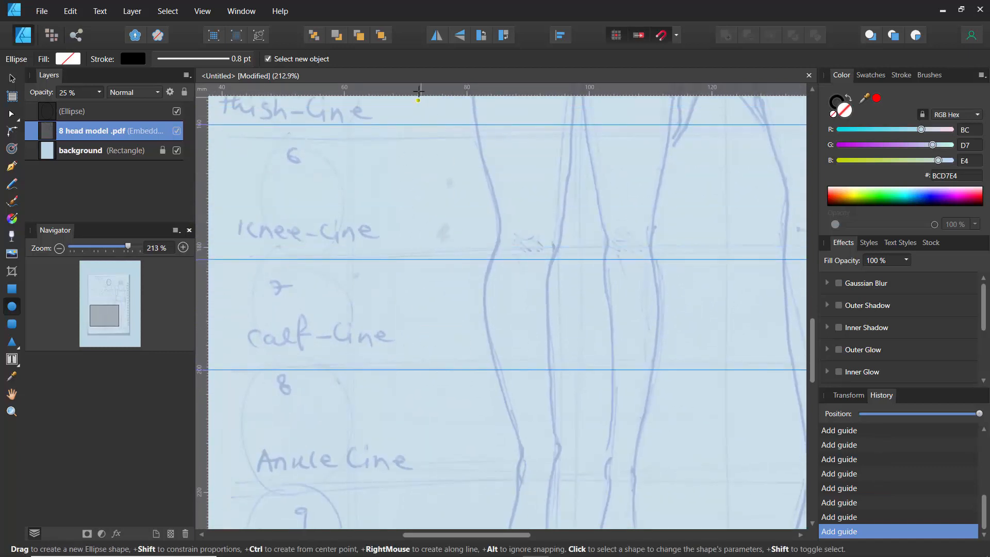
pyautogui.moveTo(416, 92); pyautogui.dragTo(456, 468)
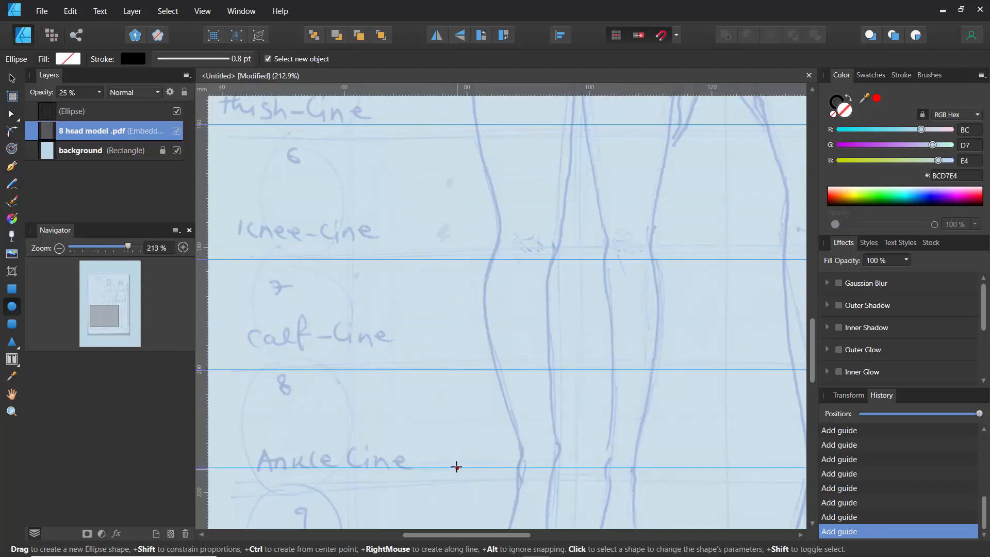
pyautogui.scroll(-4, 390, 375)
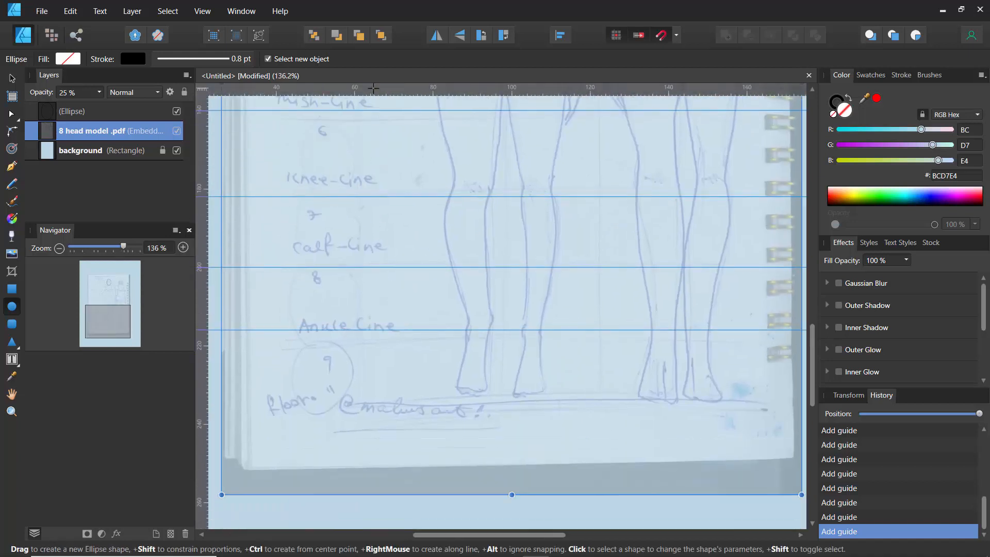
pyautogui.moveTo(373, 90); pyautogui.dragTo(400, 398)
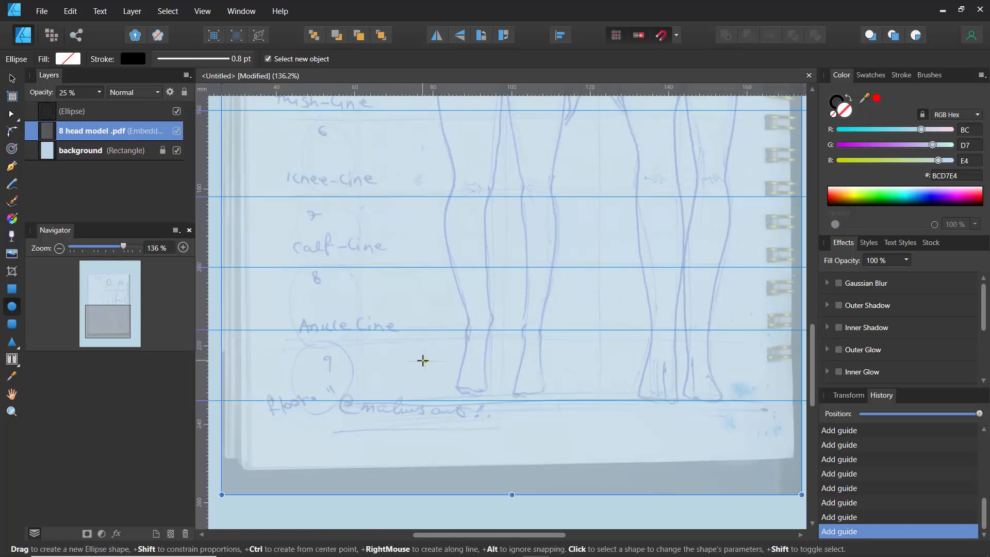
# - Try to add a vertical guide through the figure's centre with the Pen tool active, then undo it
pyautogui.scroll(-4, 423, 358)
pyautogui.scroll(4, 398, 266)
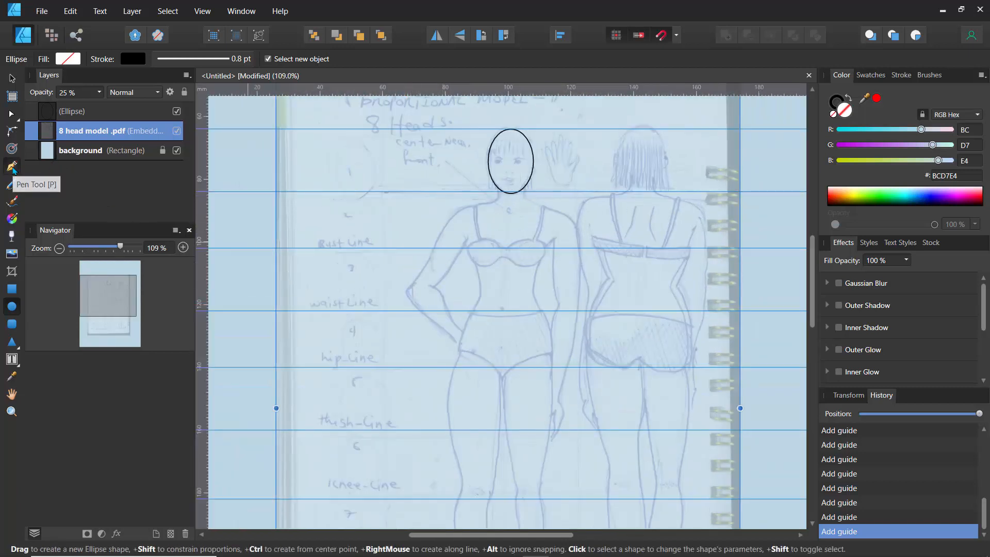
pyautogui.click(11, 166)
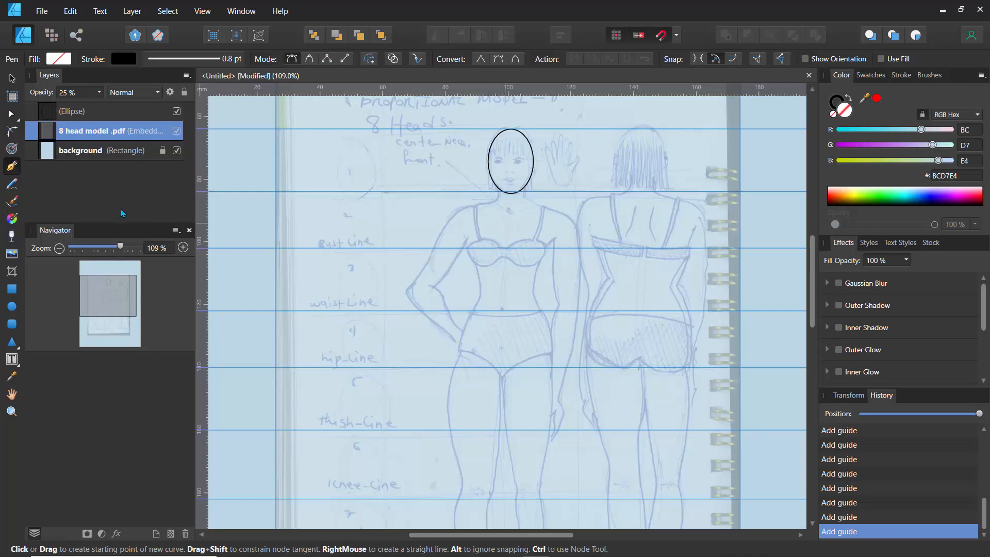
pyautogui.moveTo(205, 213); pyautogui.dragTo(512, 199)
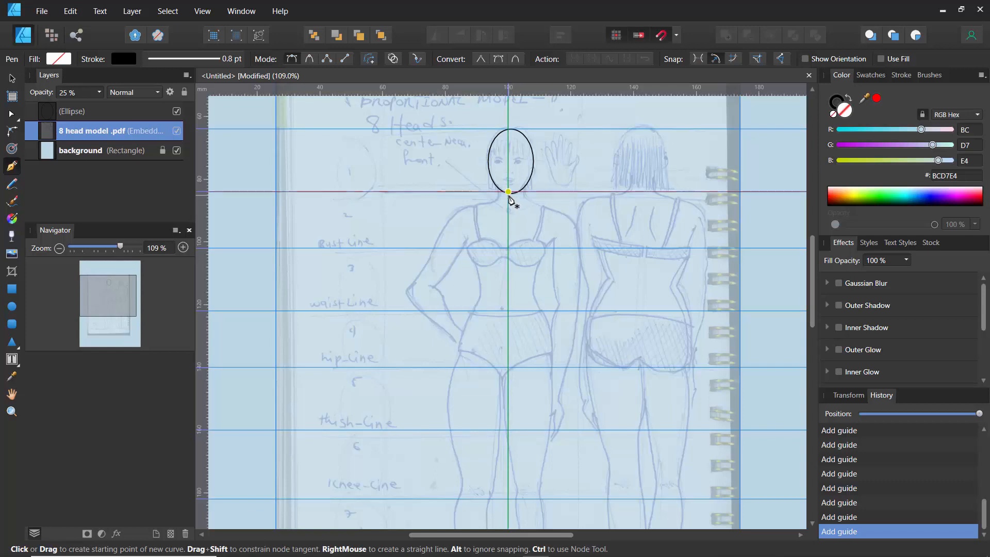
pyautogui.scroll(2, 509, 204)
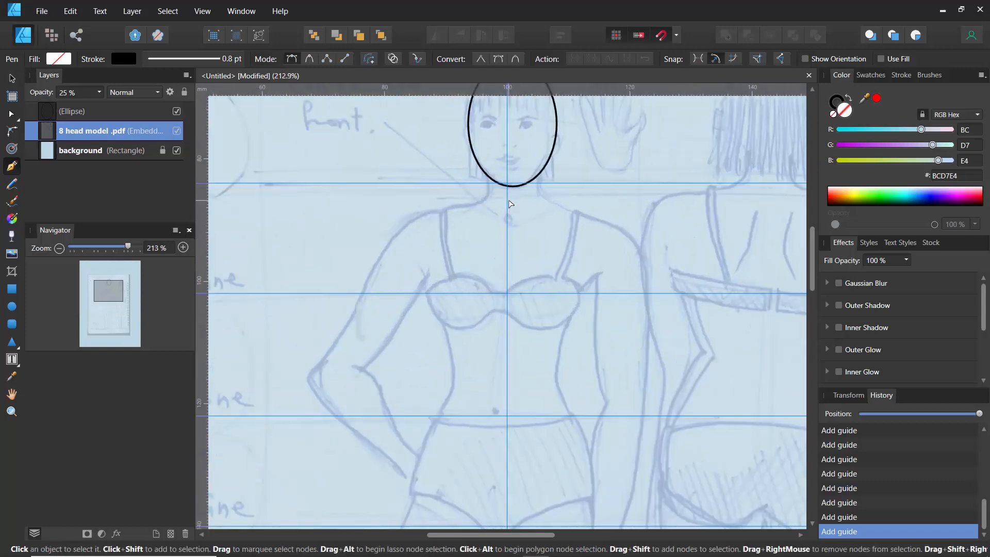
pyautogui.hotkey('ctrl', 'z')
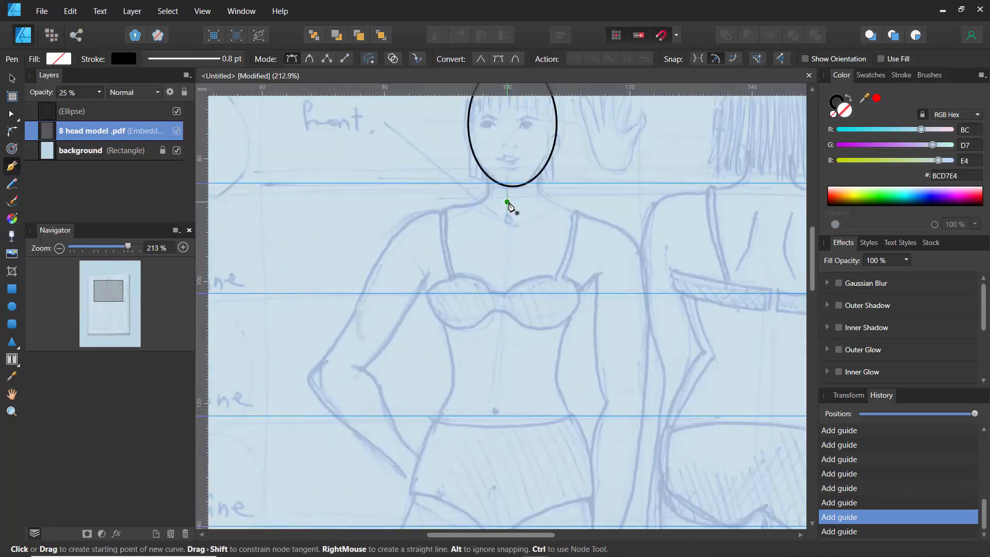
# - Place a vertical guide at about 101 mm through the centre of the figure's chin
pyautogui.click(677, 36)
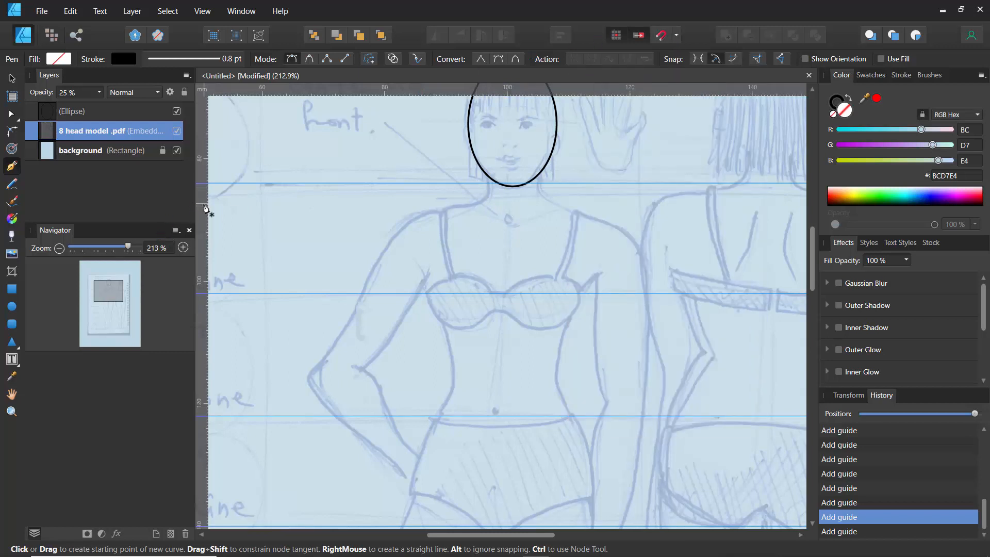
pyautogui.moveTo(203, 209); pyautogui.dragTo(515, 204)
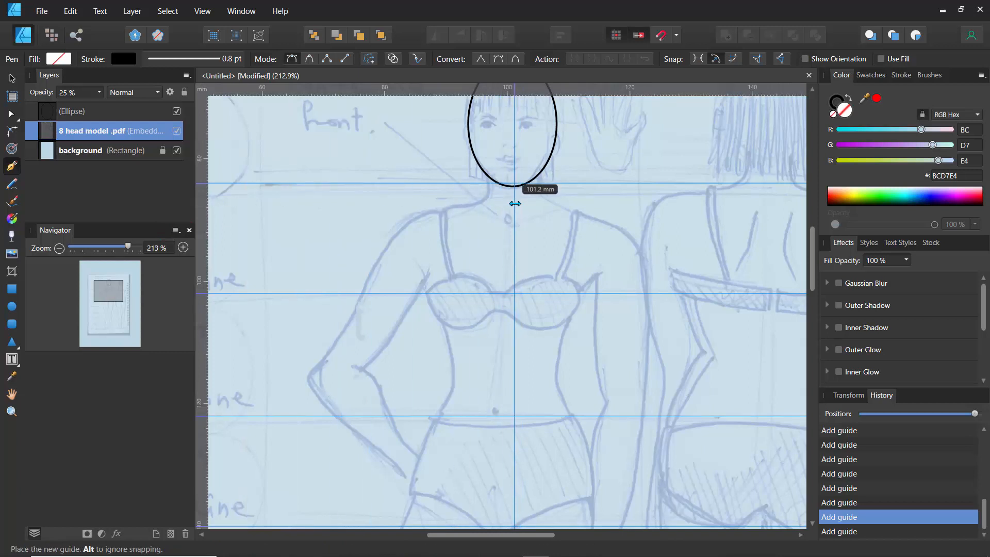
pyautogui.moveTo(515, 204); pyautogui.dragTo(513, 204)
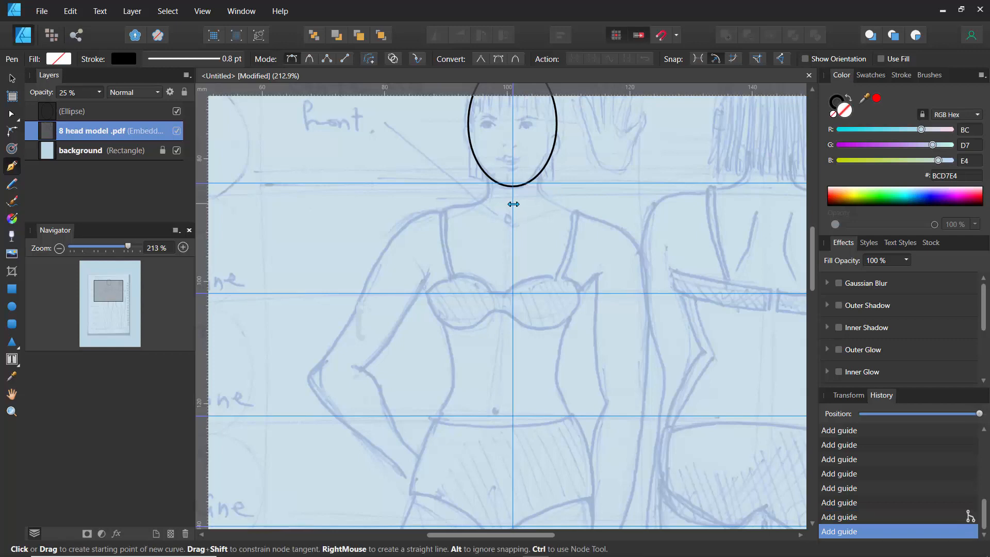
# - Turn off snapping in the snapping options
pyautogui.keyDown('ctrl'); pyautogui.scroll(-4, 435, 227); pyautogui.keyUp('ctrl')
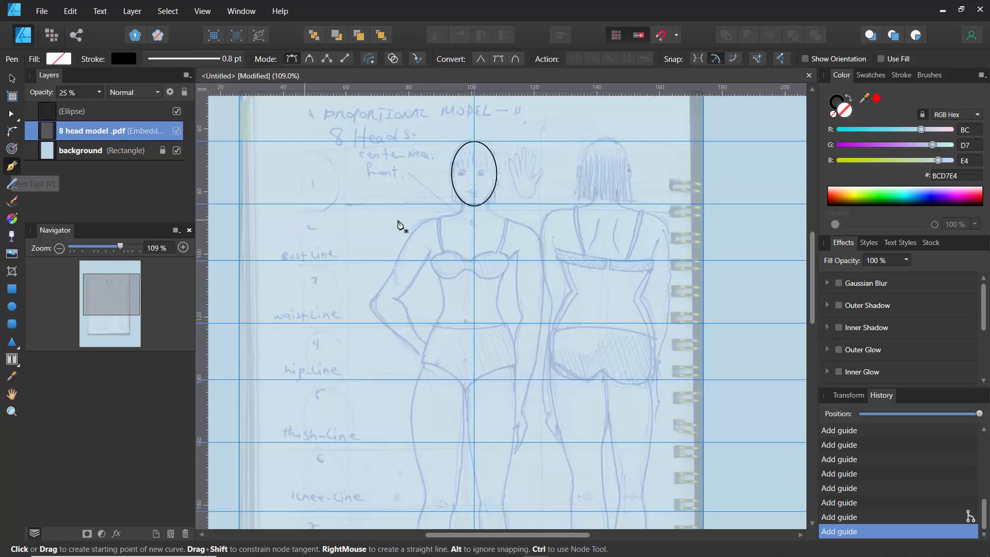
pyautogui.press('ctrl')
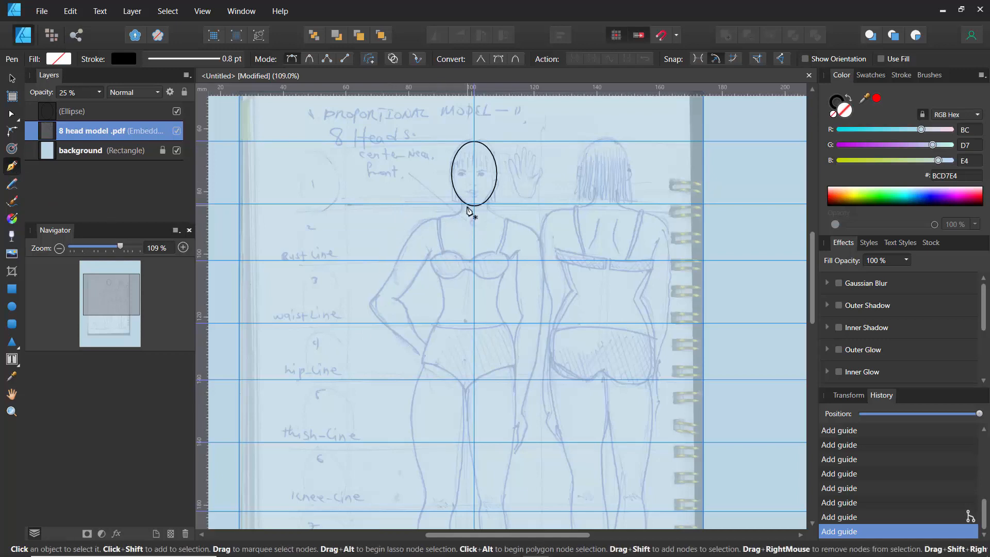
pyautogui.keyDown('ctrl'); pyautogui.scroll(6, 468, 209); pyautogui.keyUp('ctrl')
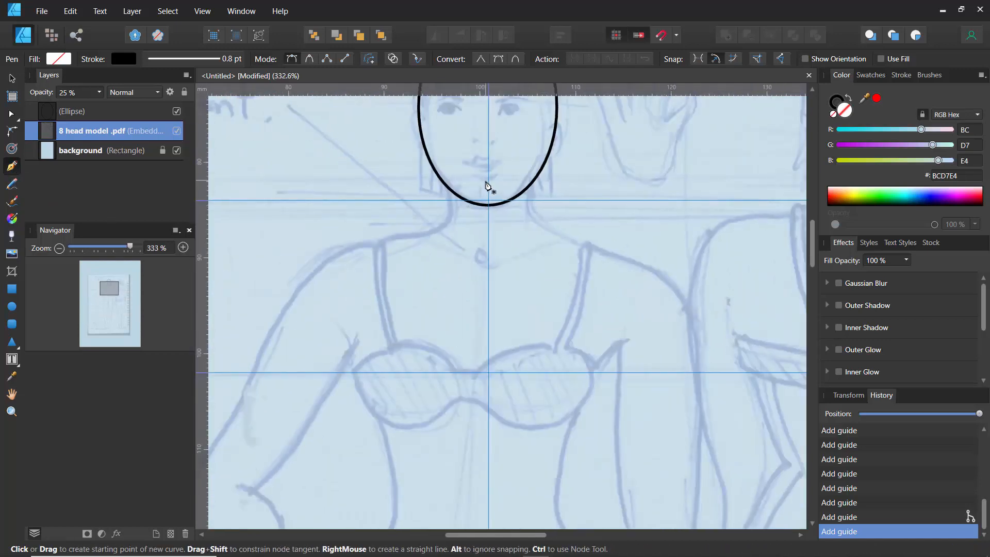
pyautogui.click(676, 41)
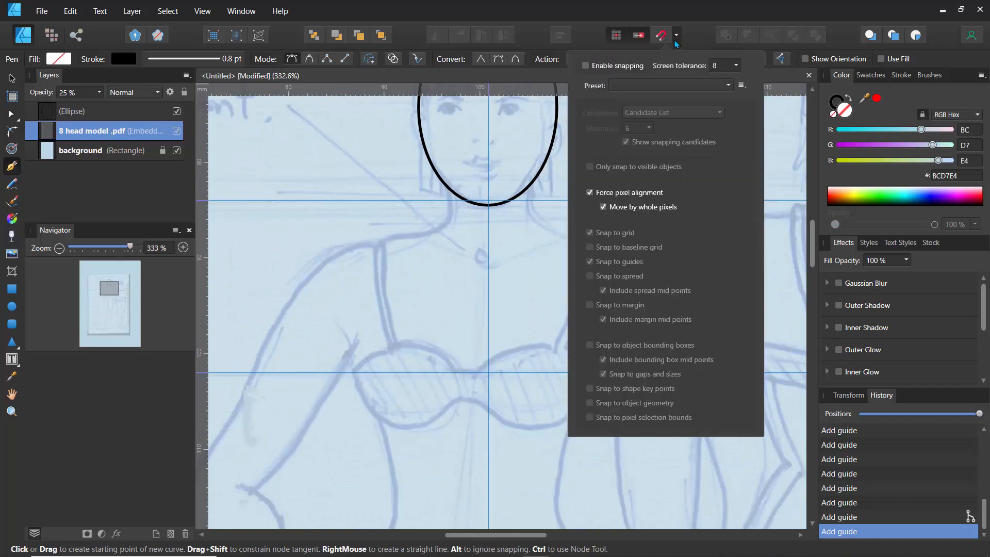
pyautogui.click(586, 65)
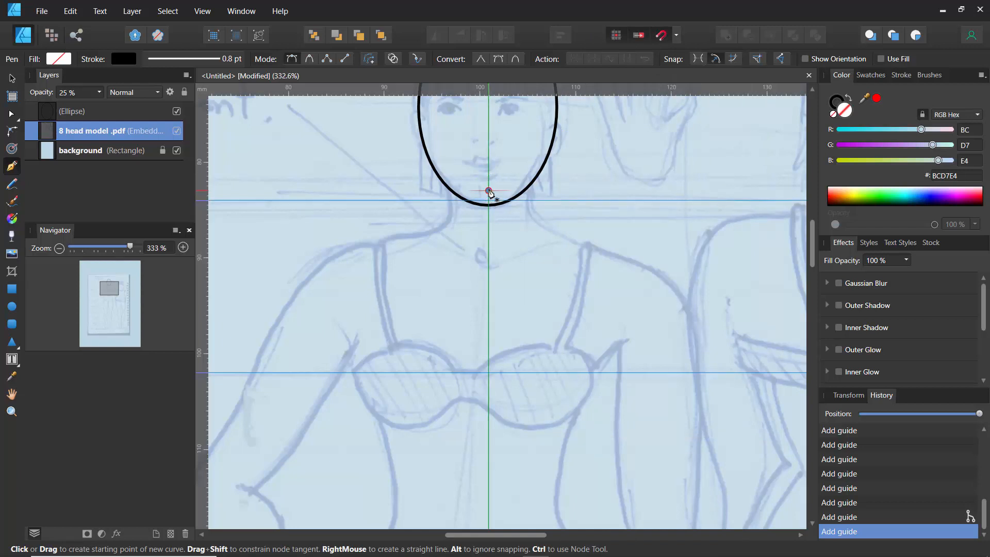
# - Start a straight-segment Pen path at the chin, tracing down the neck and out to the left shoulder
pyautogui.click(488, 191)
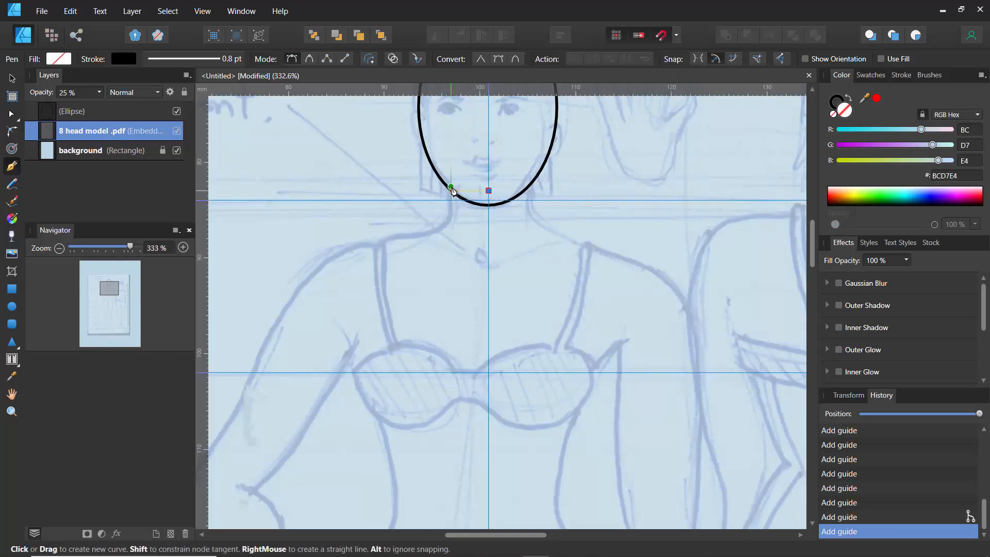
pyautogui.click(451, 191)
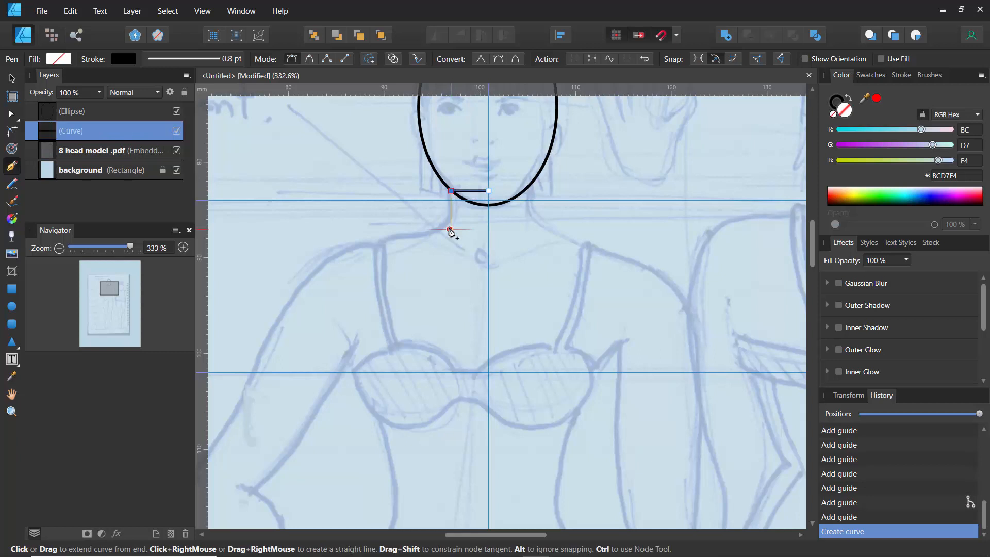
pyautogui.click(451, 229)
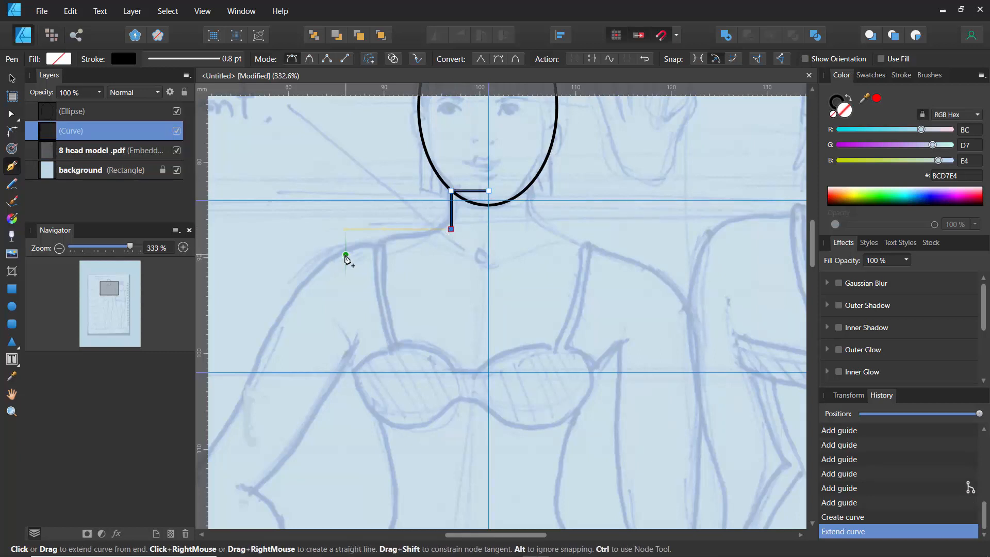
pyautogui.click(341, 256)
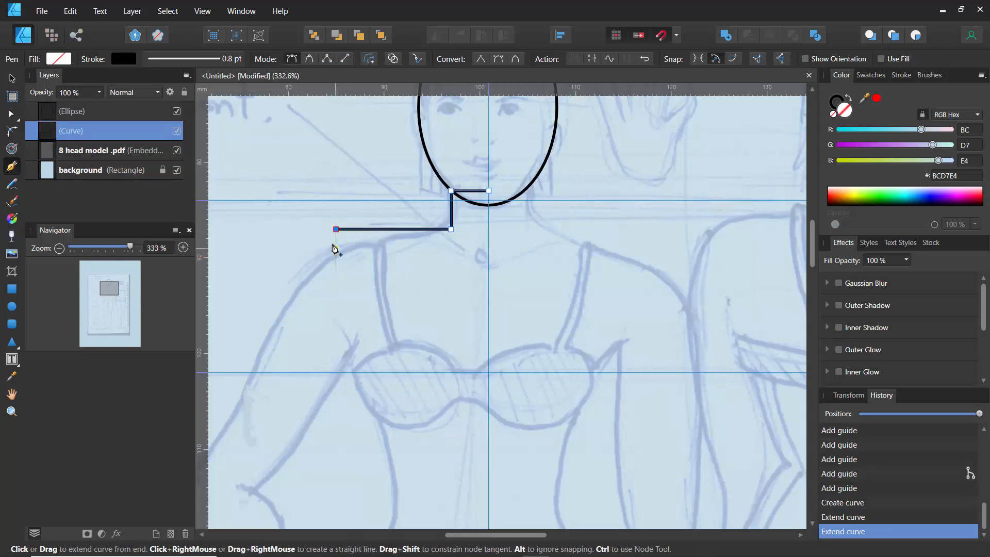
pyautogui.hotkey('ctrl', 'z')
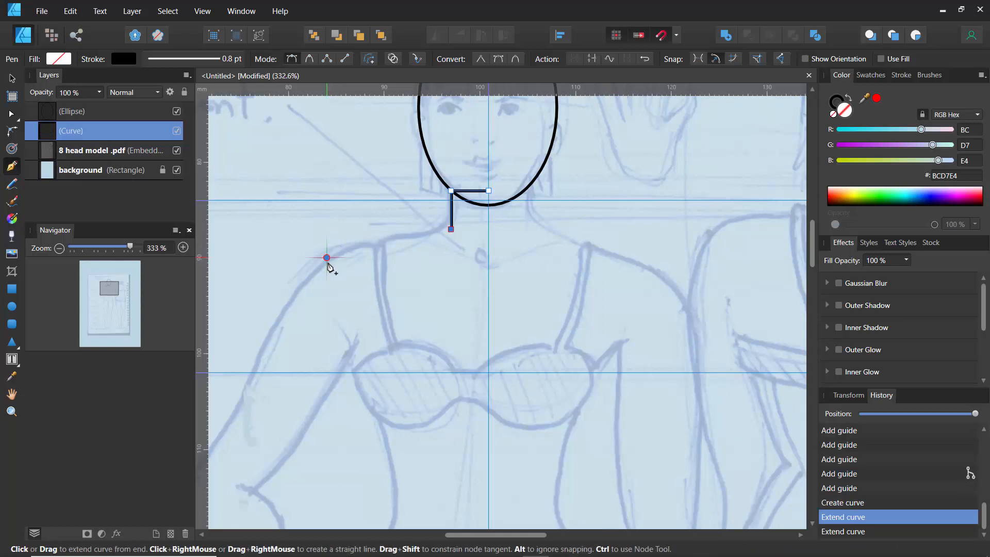
pyautogui.click(327, 257)
# - Extend the Pen path from the left shoulder around the arm: out to the elbow, down to the wrist, and back up the inner arm to the armpit
pyautogui.scroll(-2, 326, 260)
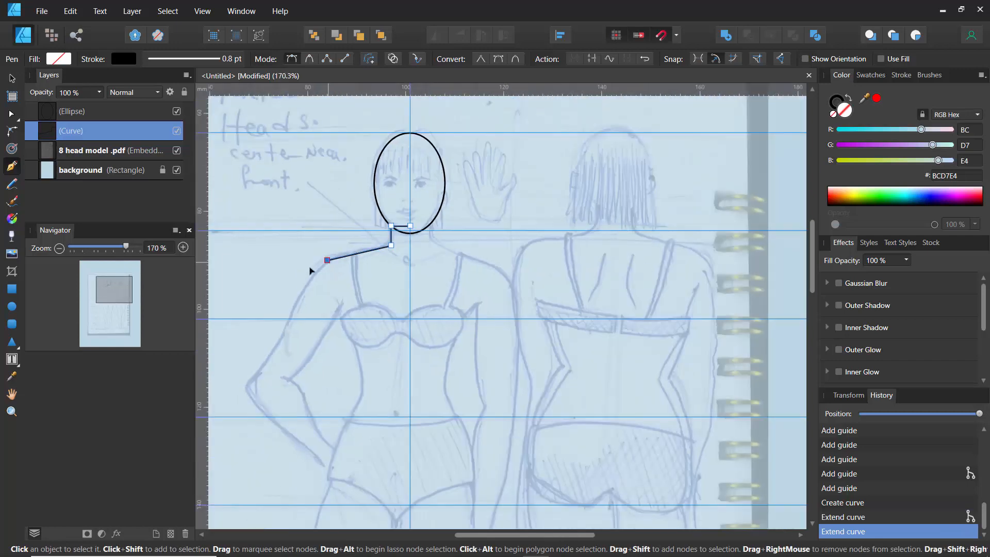
pyautogui.scroll(-2, 307, 237)
pyautogui.hscroll(-1, 308, 237)
pyautogui.click(328, 276)
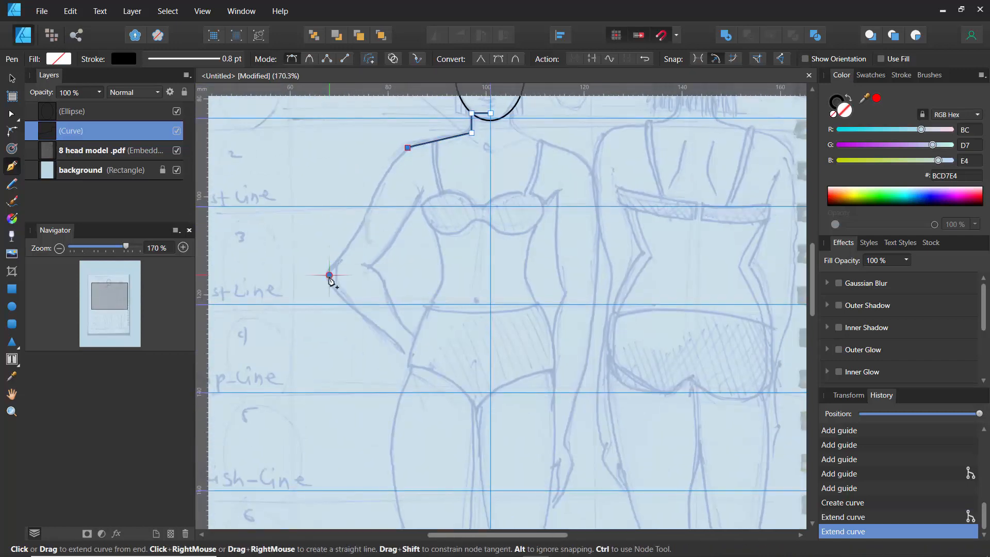
pyautogui.click(329, 275)
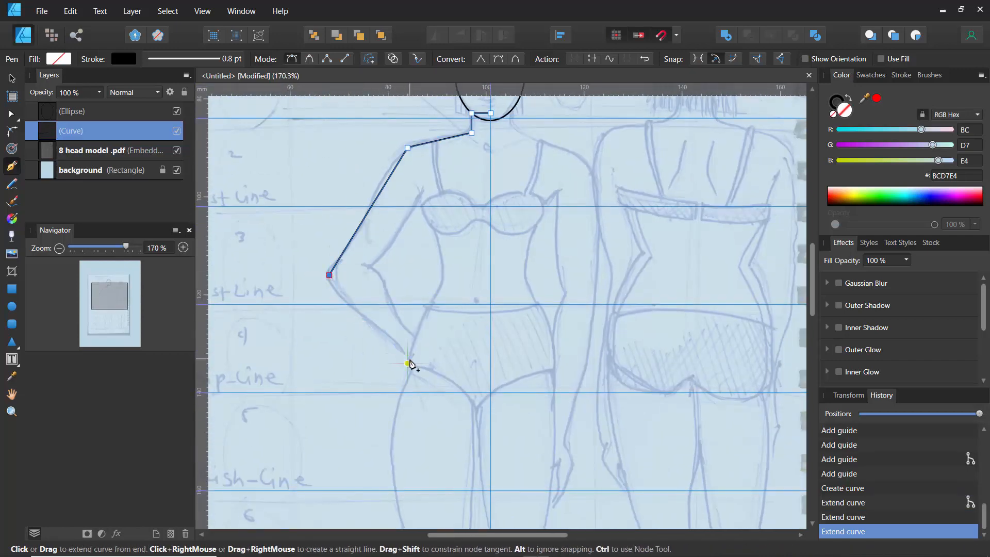
pyautogui.click(407, 362)
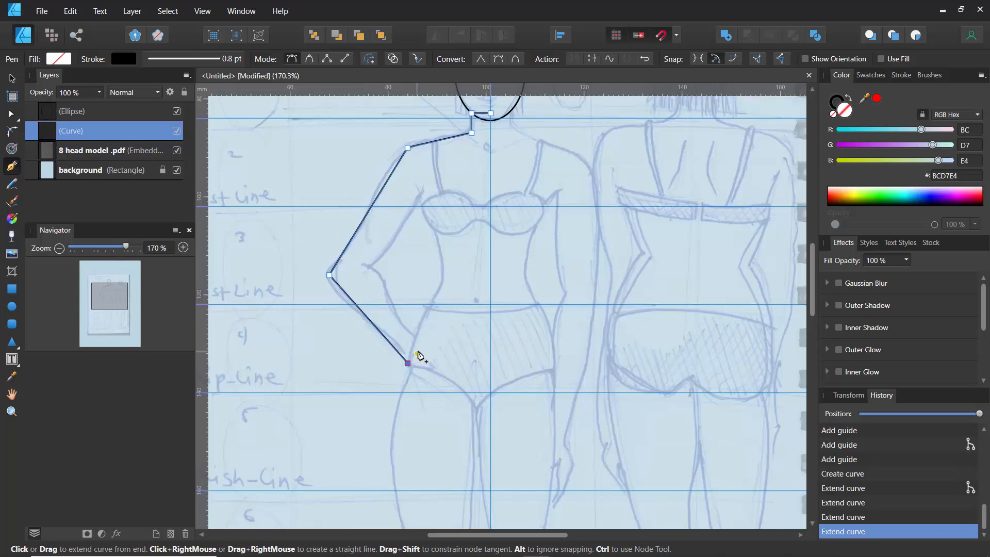
pyautogui.click(417, 343)
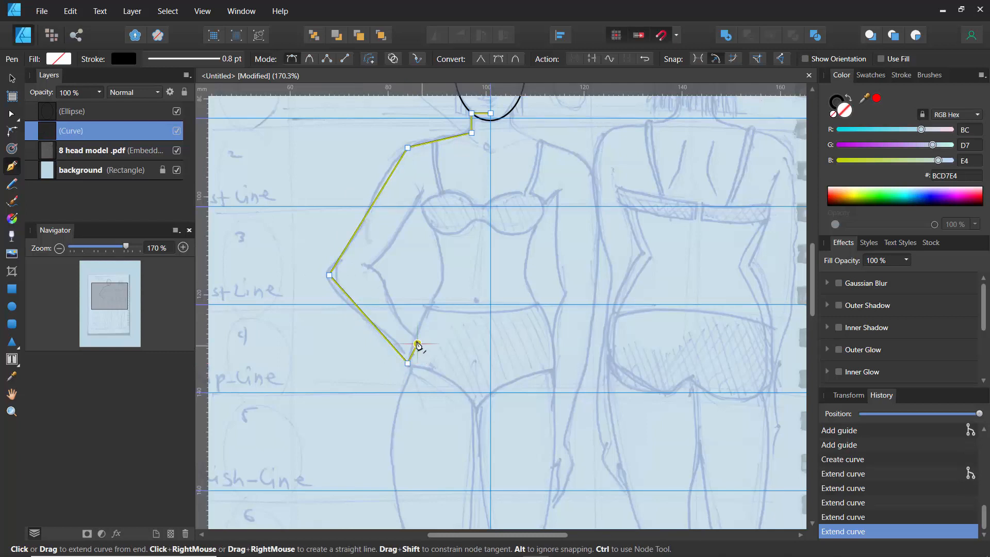
pyautogui.click(368, 265)
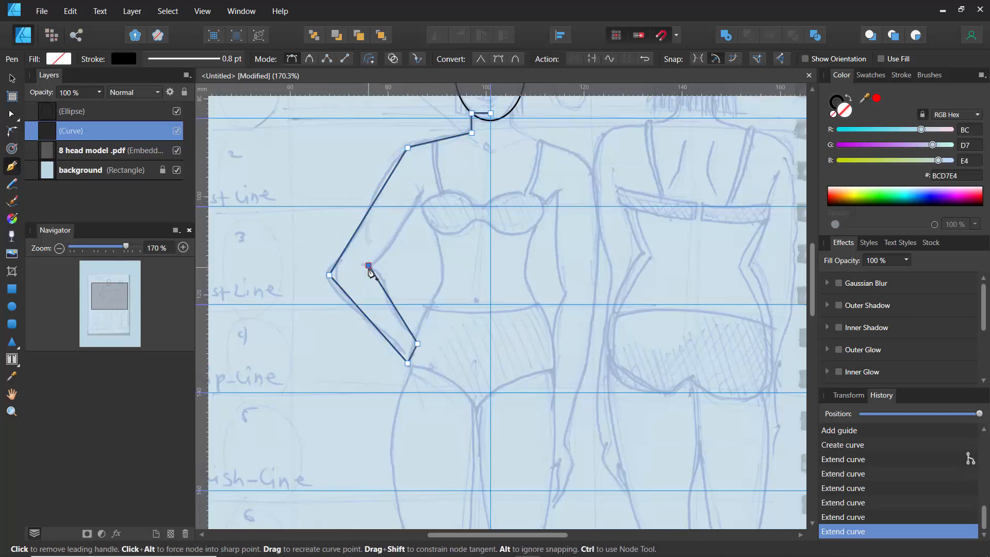
pyautogui.click(427, 197)
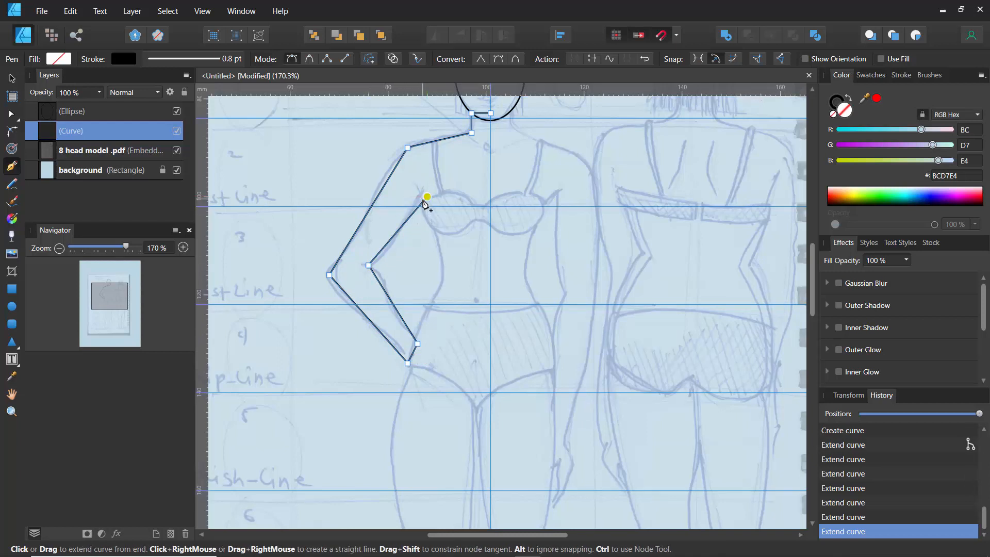
# - Continue the path down the torso's side to the waist and hip, then along the outer leg past the knee and calf to the ankle
pyautogui.click(447, 275)
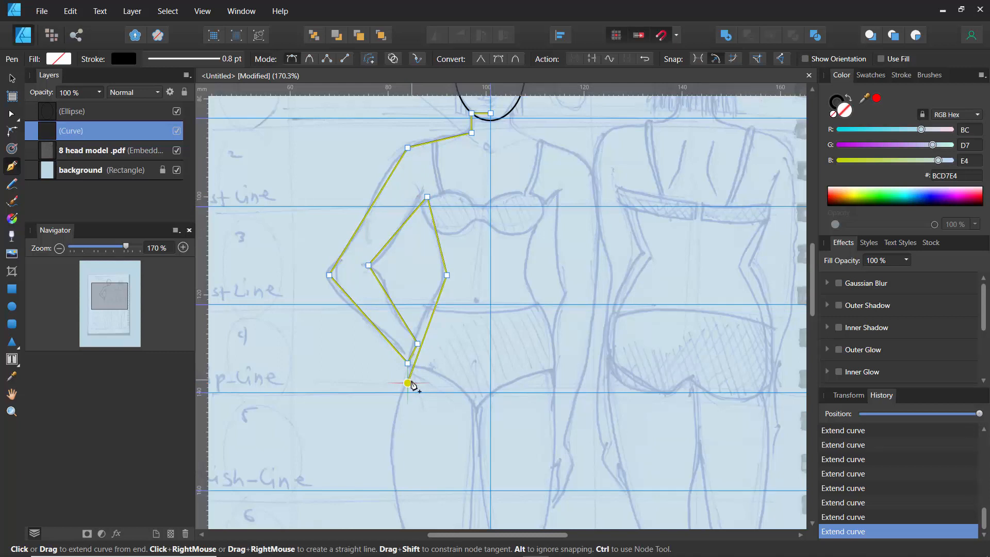
pyautogui.click(408, 383)
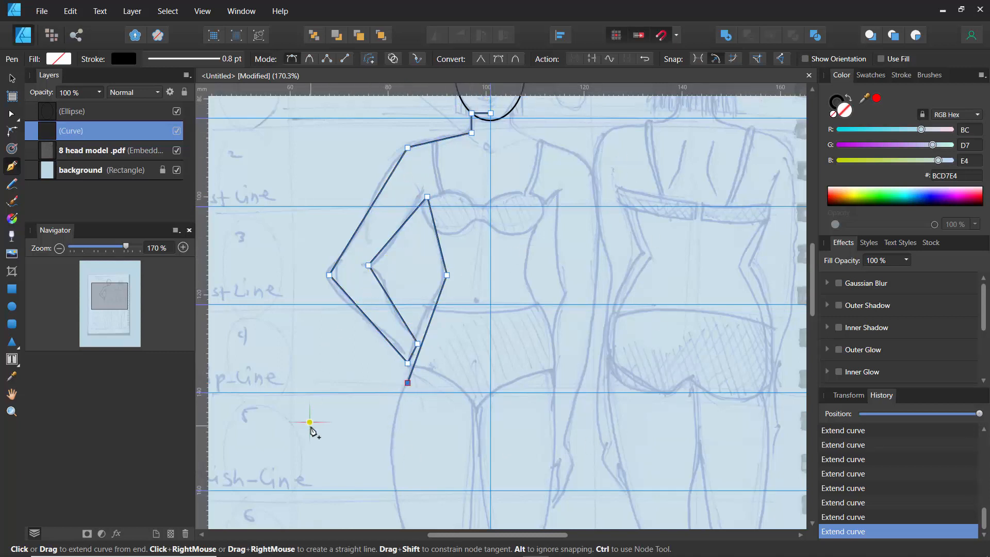
pyautogui.moveTo(300, 453); pyautogui.dragTo(306, 249)
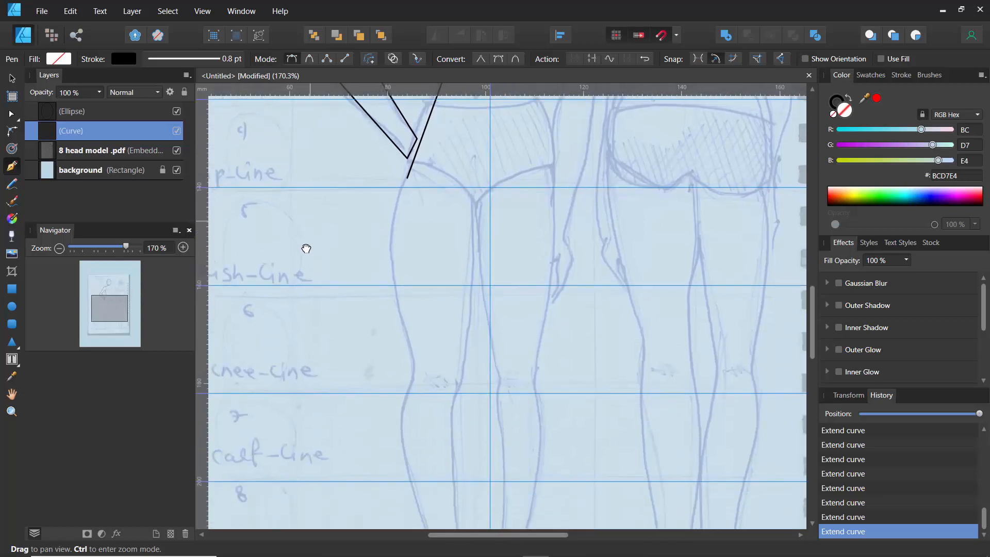
pyautogui.click(417, 363)
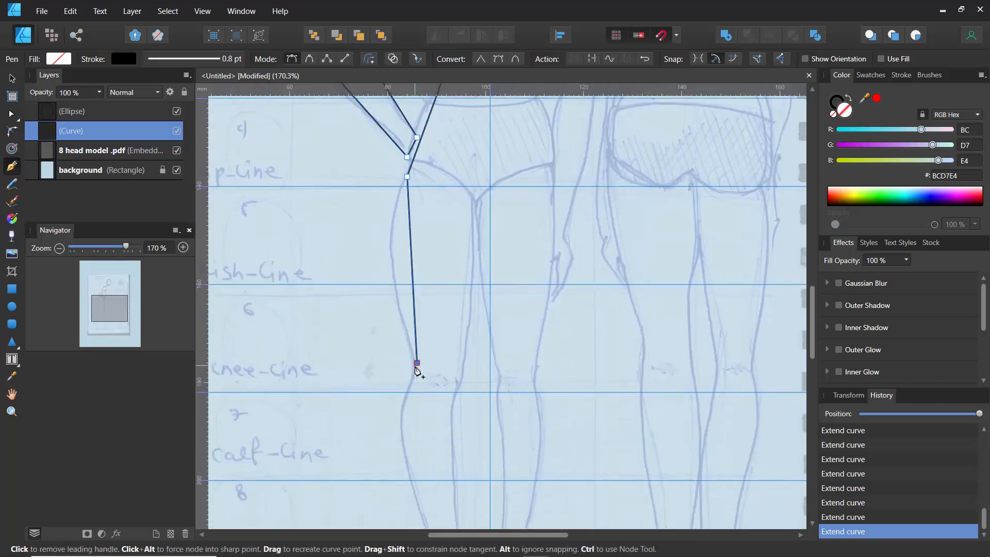
pyautogui.click(402, 421)
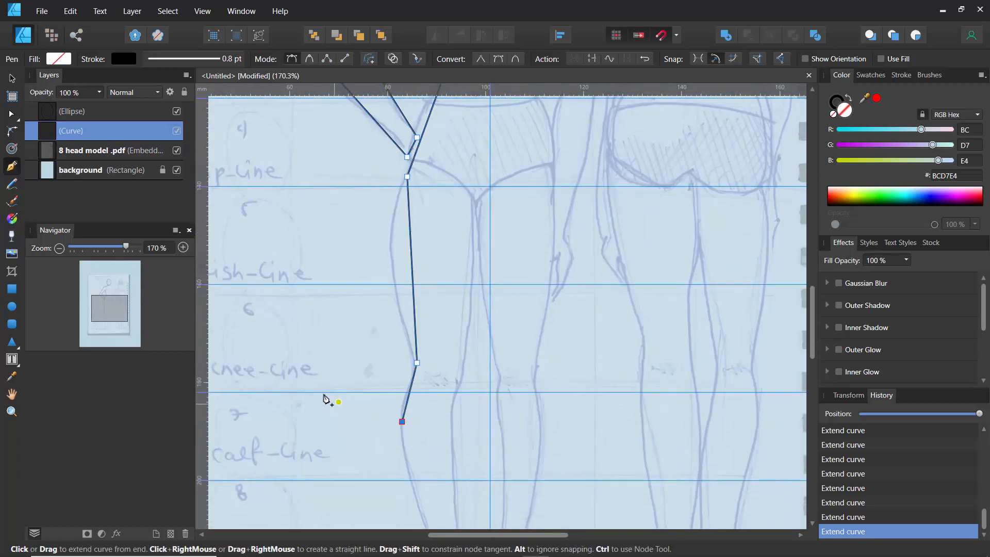
pyautogui.moveTo(325, 372); pyautogui.dragTo(303, 153)
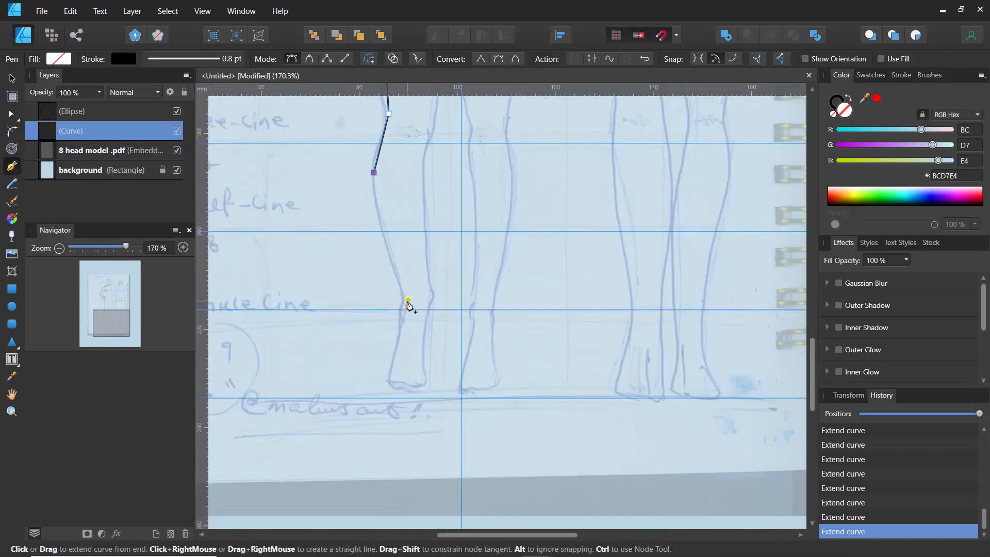
pyautogui.click(408, 289)
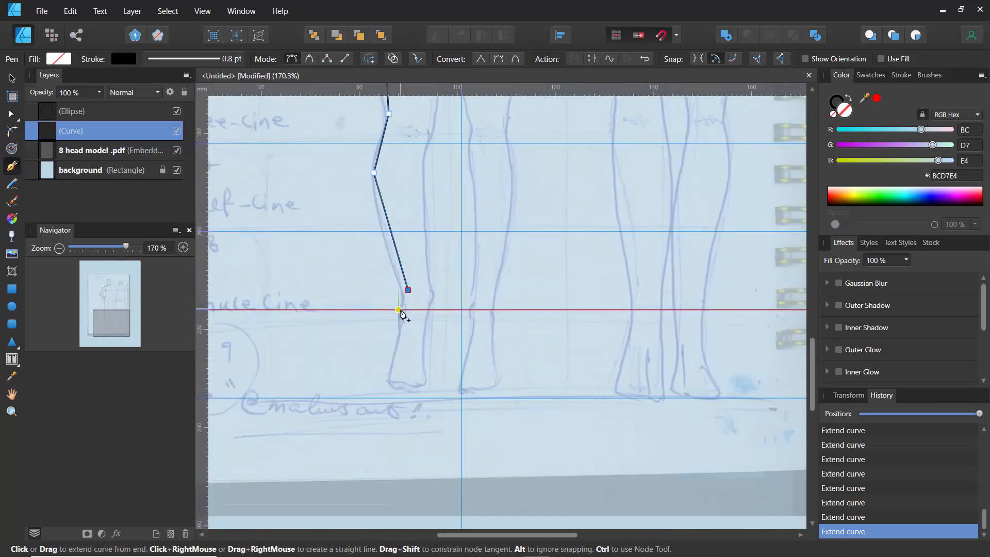
pyautogui.click(399, 310)
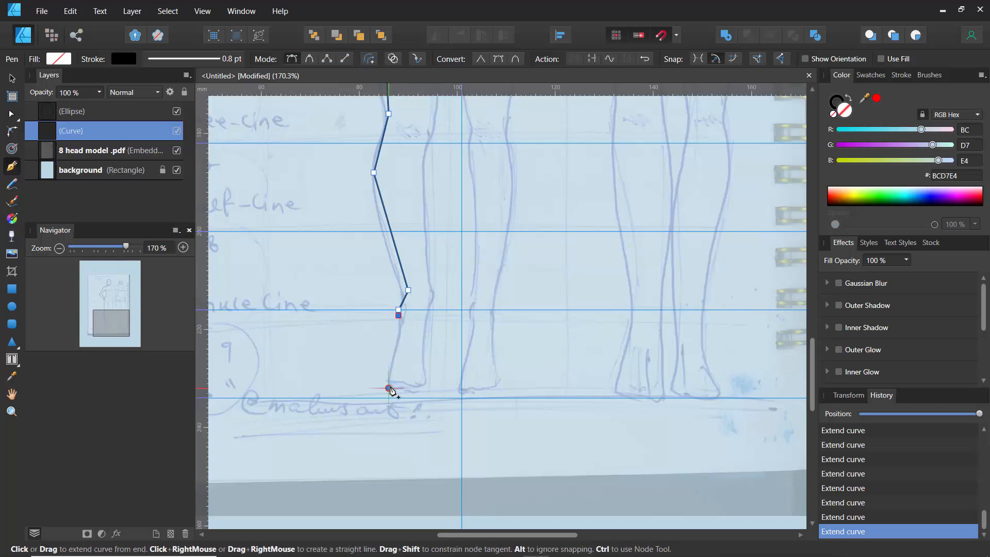
# - Trace the foot's sole, then run the path back up the inner leg past the calf and knee to the crotch
pyautogui.click(389, 388)
pyautogui.click(427, 387)
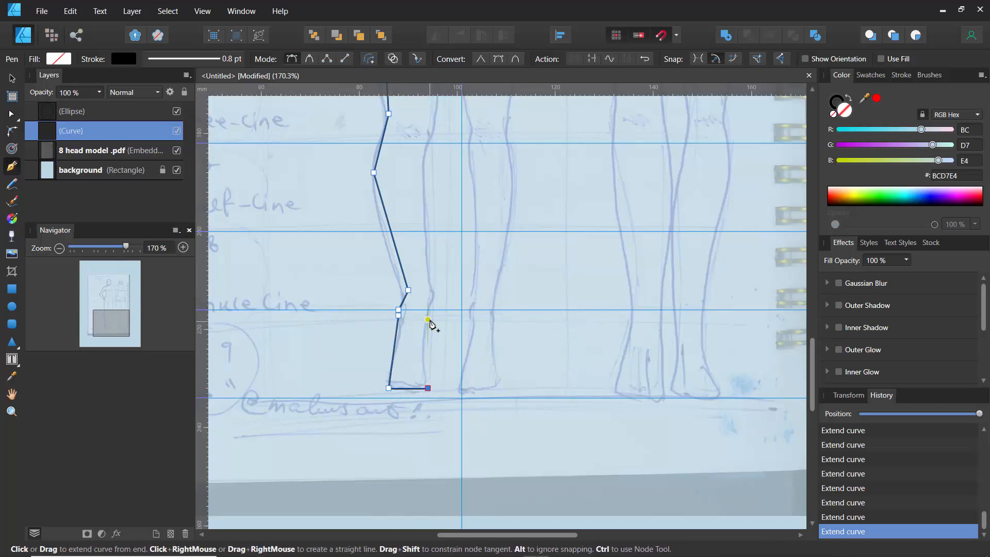
pyautogui.click(437, 291)
pyautogui.click(429, 292)
pyautogui.press('space')
pyautogui.moveTo(423, 201); pyautogui.dragTo(442, 427)
pyautogui.click(446, 380)
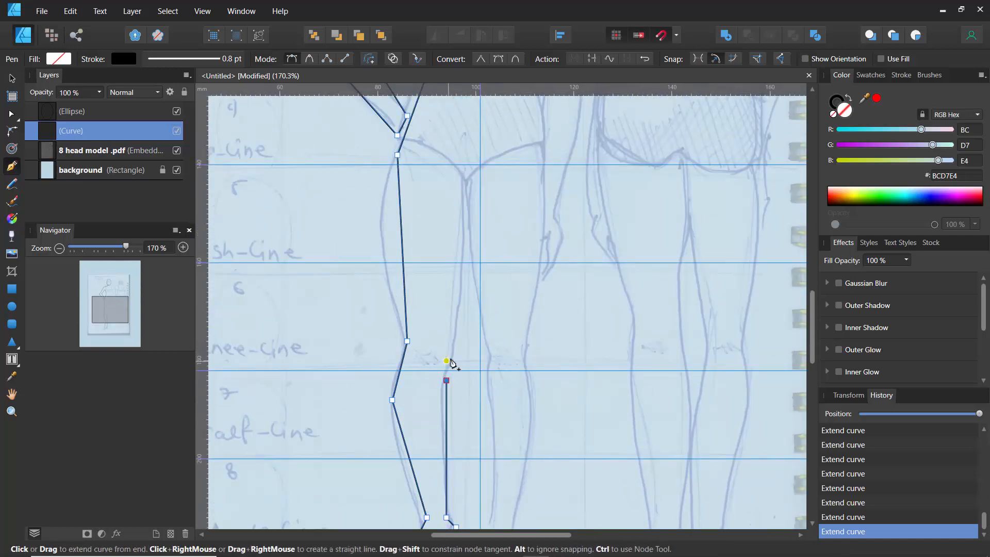
pyautogui.click(455, 350)
pyautogui.click(471, 185)
# - Close the half-figure path at the chin's starting node on the centre guide and leave the Pen tool
pyautogui.press('space')
pyautogui.moveTo(434, 196); pyautogui.dragTo(422, 455)
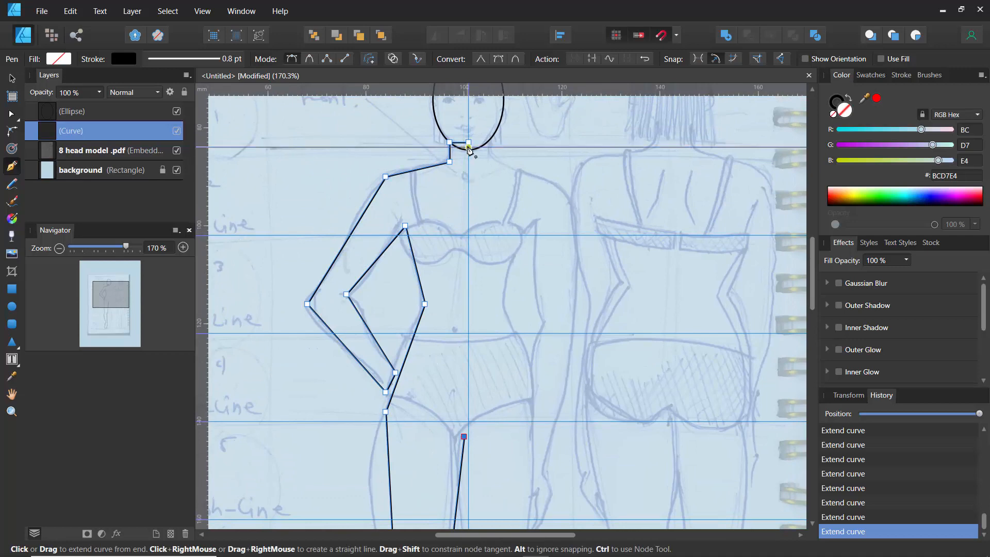
pyautogui.click(468, 143)
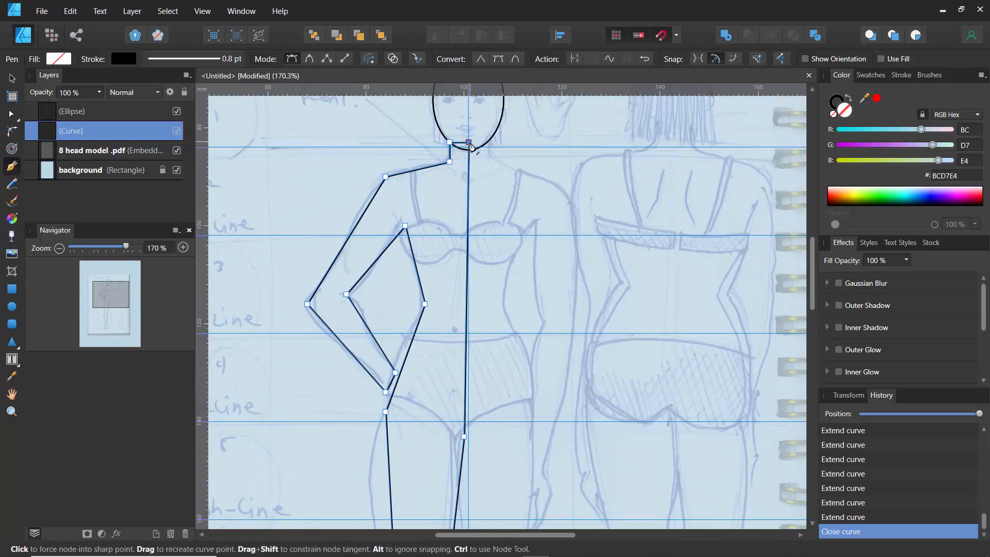
pyautogui.keyDown('ctrl'); pyautogui.keyDown('alt'); pyautogui.click(423, 169); pyautogui.keyUp('alt'); pyautogui.keyUp('ctrl')
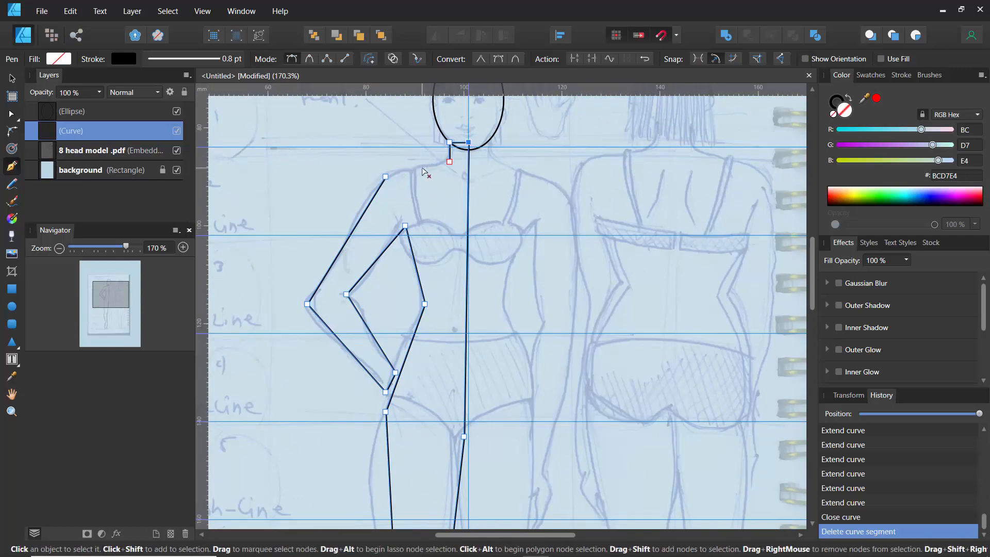
pyautogui.hotkey('ctrl', 'z')
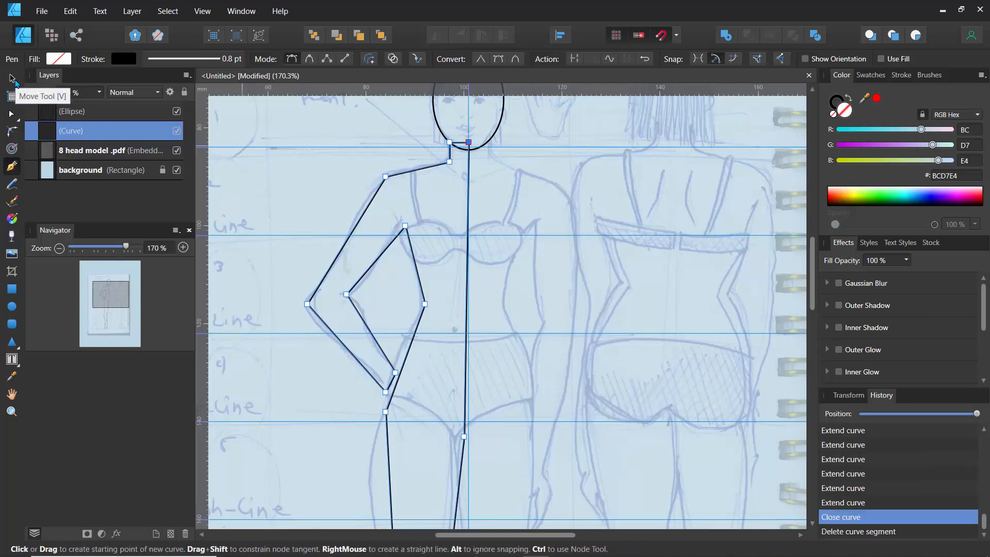
pyautogui.click(13, 79)
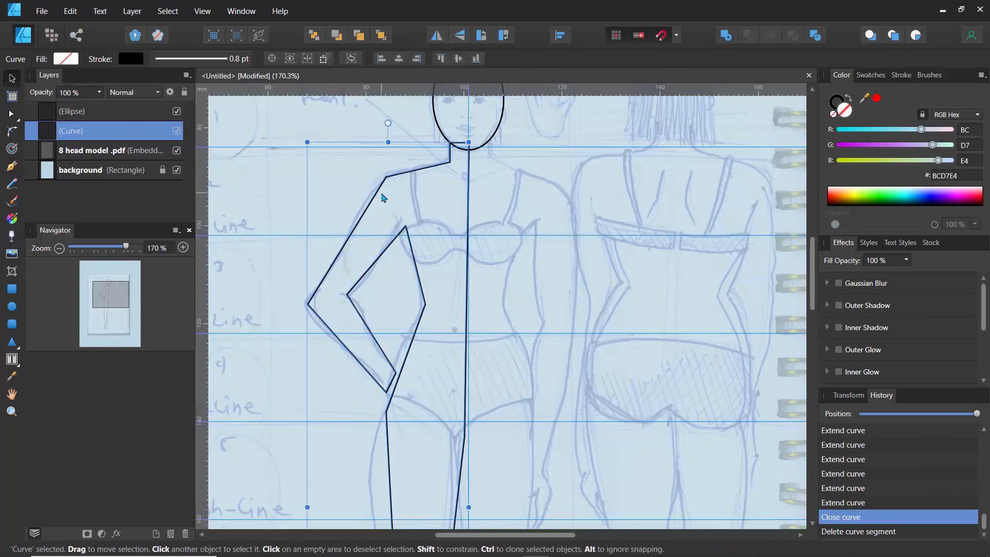
pyautogui.keyDown('ctrl'); pyautogui.scroll(-5, 383, 197); pyautogui.keyUp('ctrl')
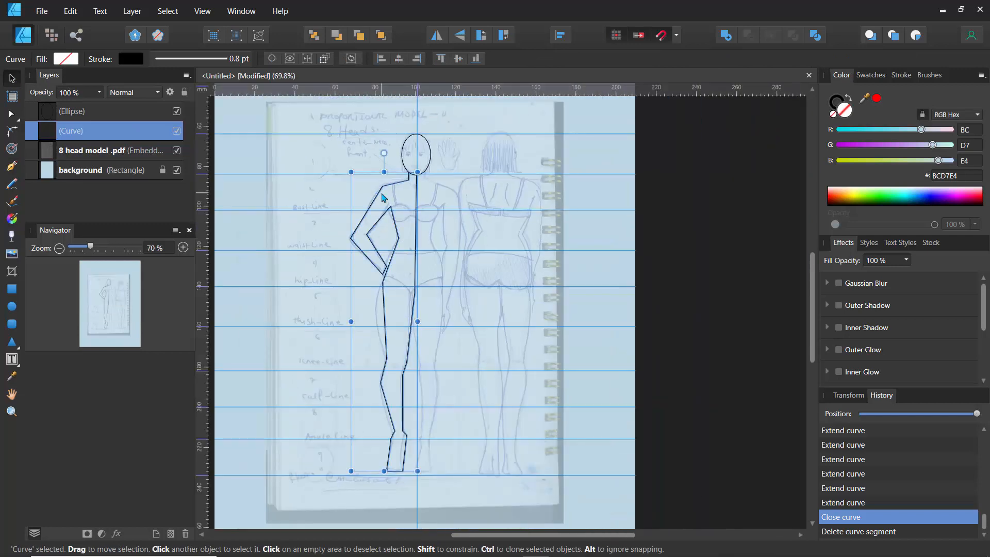
pyautogui.moveTo(404, 195); pyautogui.dragTo(369, 211)
pyautogui.hotkey('ctrl', 'z')
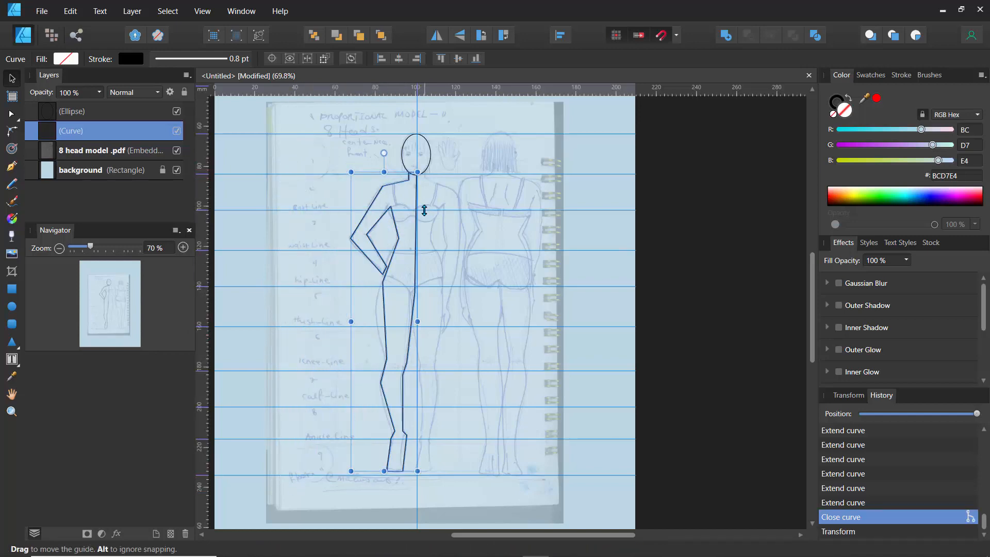
# - Duplicate the half-figure outline, flip the copy horizontally and move it across the centre guide to form the right half
pyautogui.scroll(4, 423, 210)
pyautogui.scroll(-2, 424, 210)
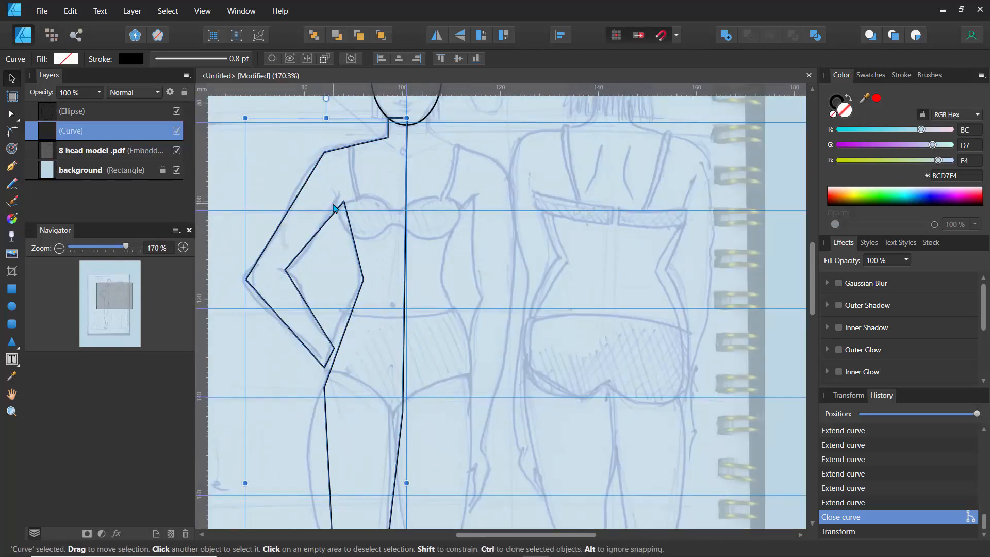
pyautogui.hotkey('ctrl', 'j')
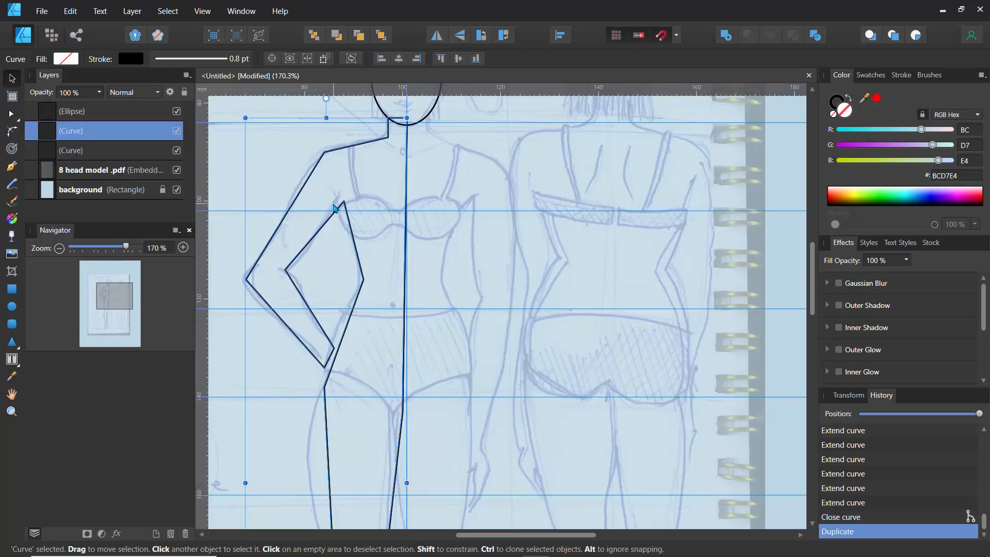
pyautogui.click(107, 151)
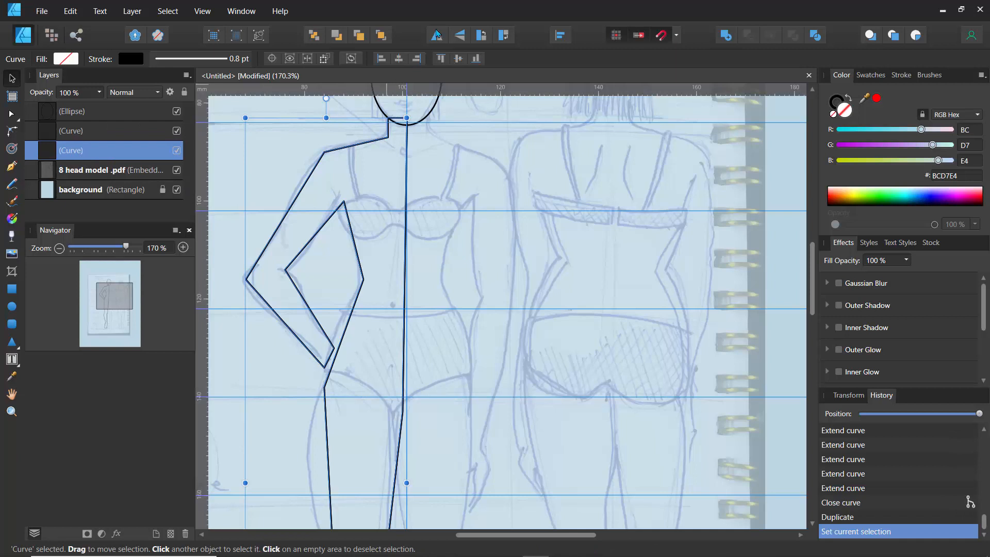
pyautogui.click(437, 36)
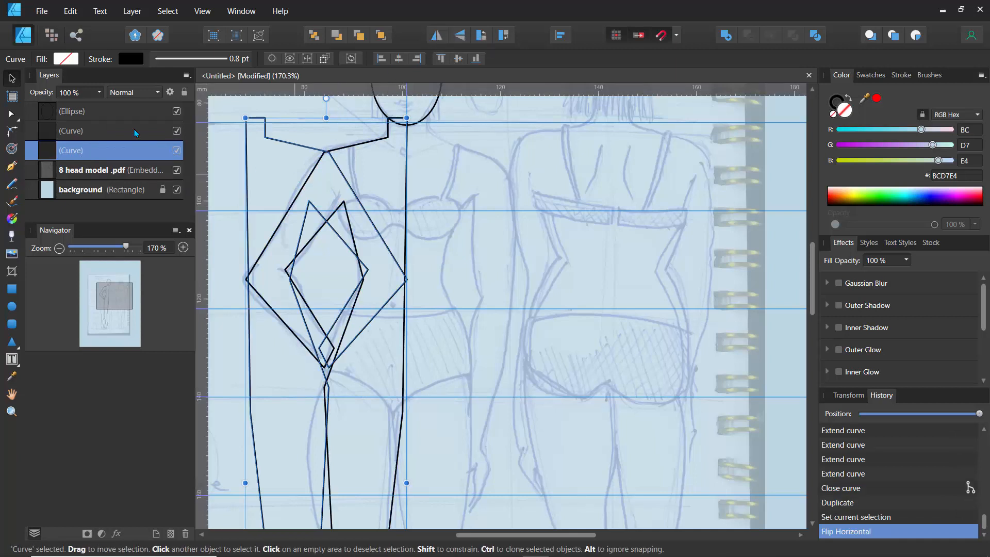
pyautogui.moveTo(299, 189); pyautogui.dragTo(455, 197)
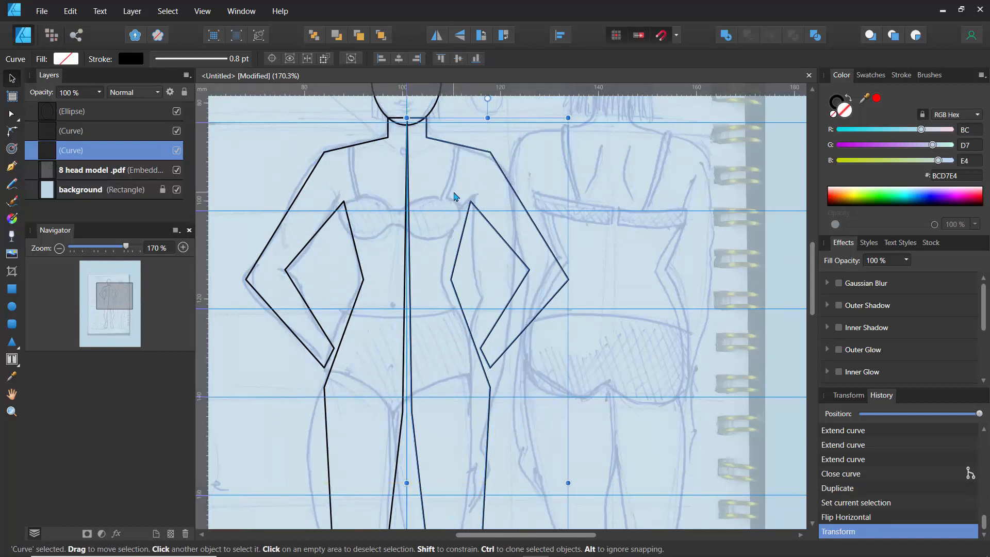
pyautogui.scroll(-4, 455, 196)
pyautogui.moveTo(375, 251); pyautogui.dragTo(353, 267)
pyautogui.scroll(3, 375, 223)
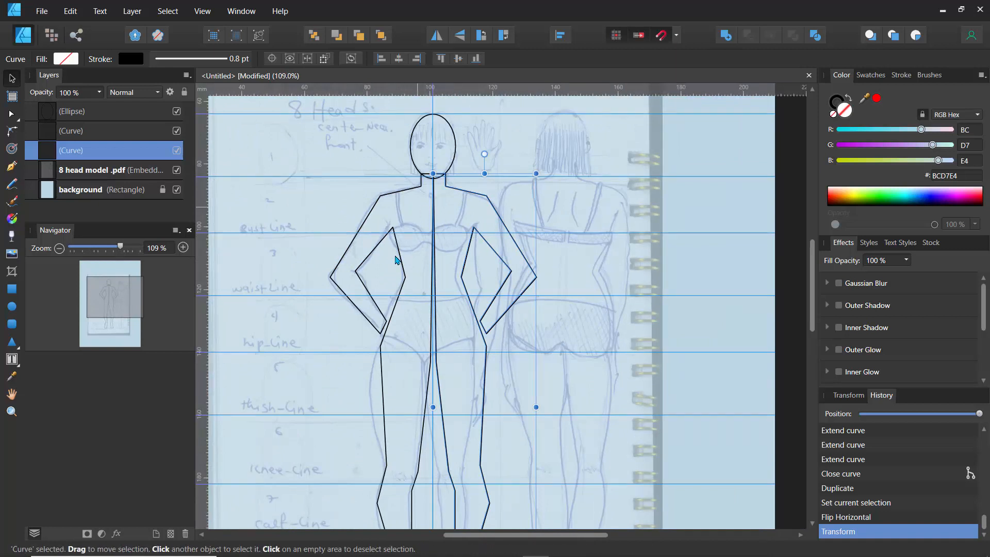
pyautogui.click(350, 171)
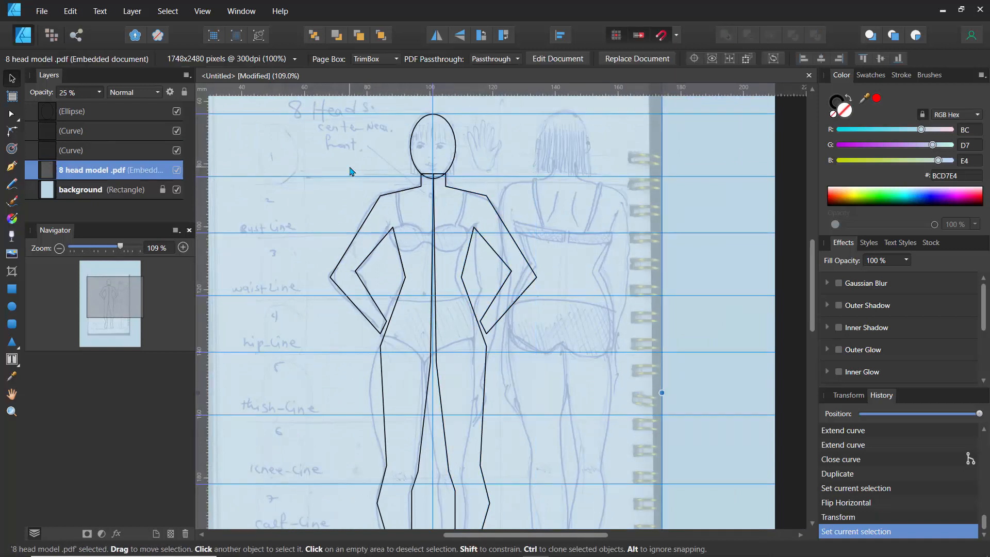
pyautogui.click(437, 323)
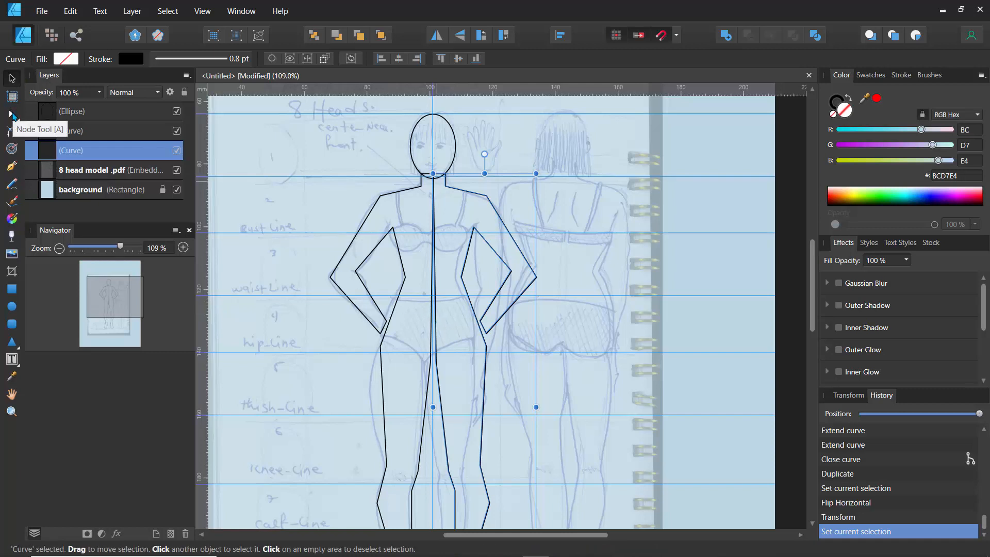
pyautogui.click(12, 112)
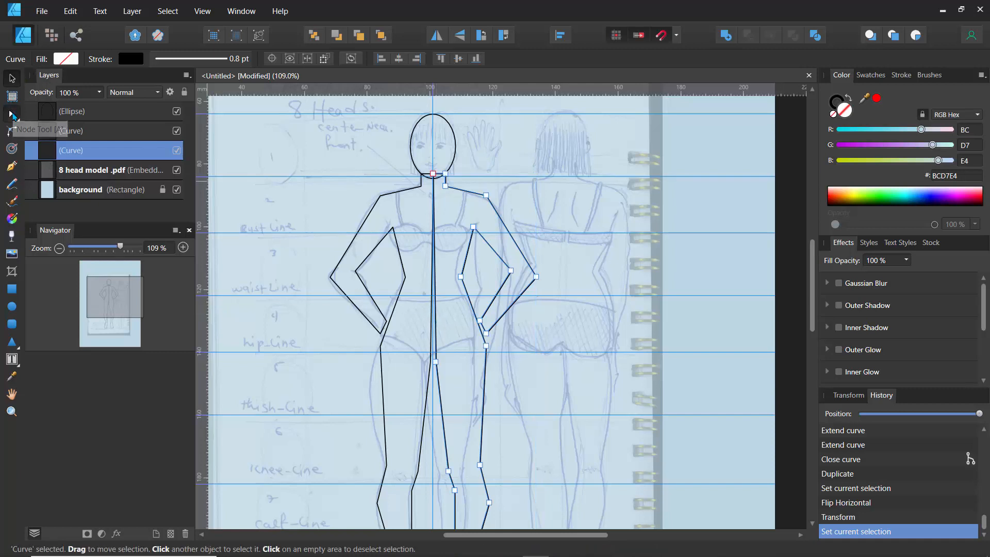
pyautogui.click(435, 363)
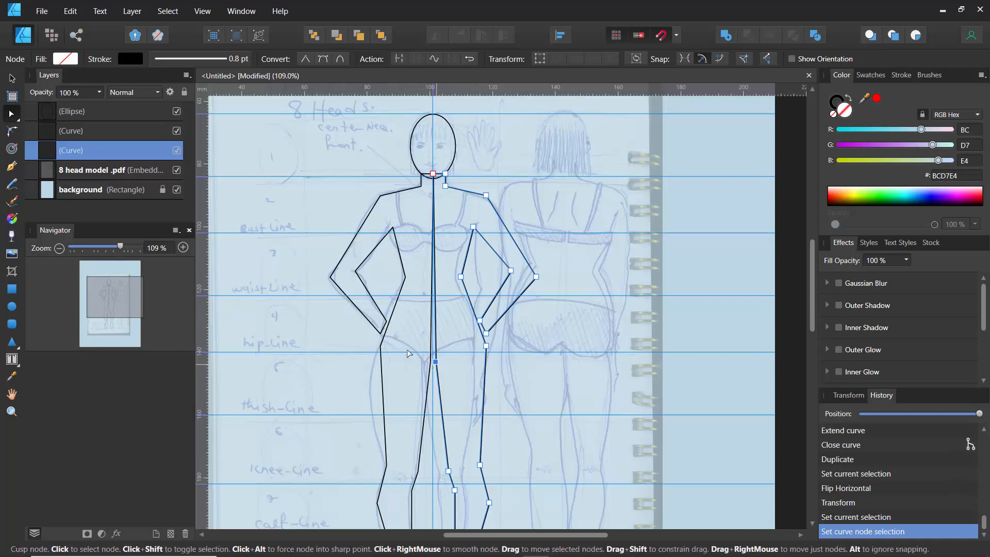
pyautogui.click(57, 132)
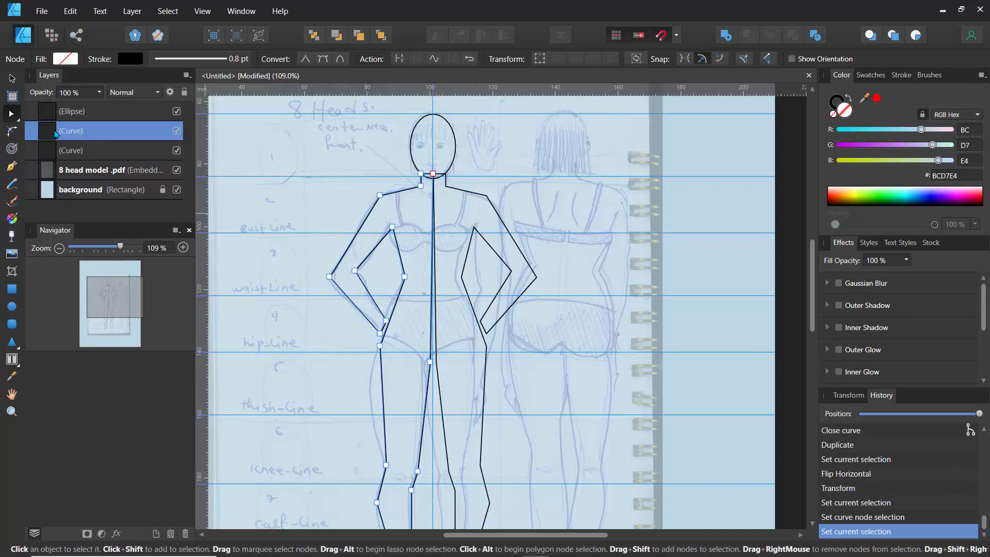
pyautogui.keyDown('shift'); pyautogui.click(70, 153); pyautogui.keyUp('shift')
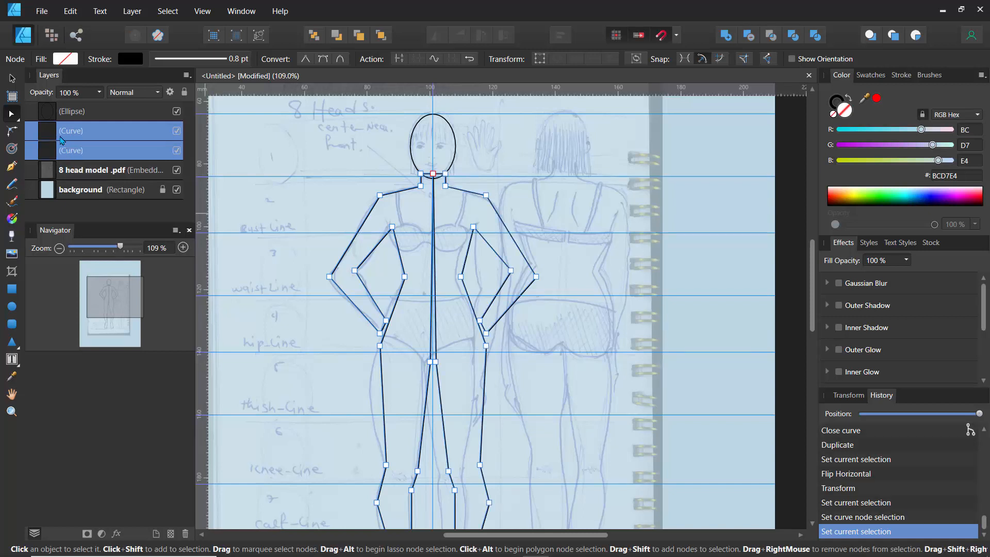
pyautogui.rightClick(64, 135)
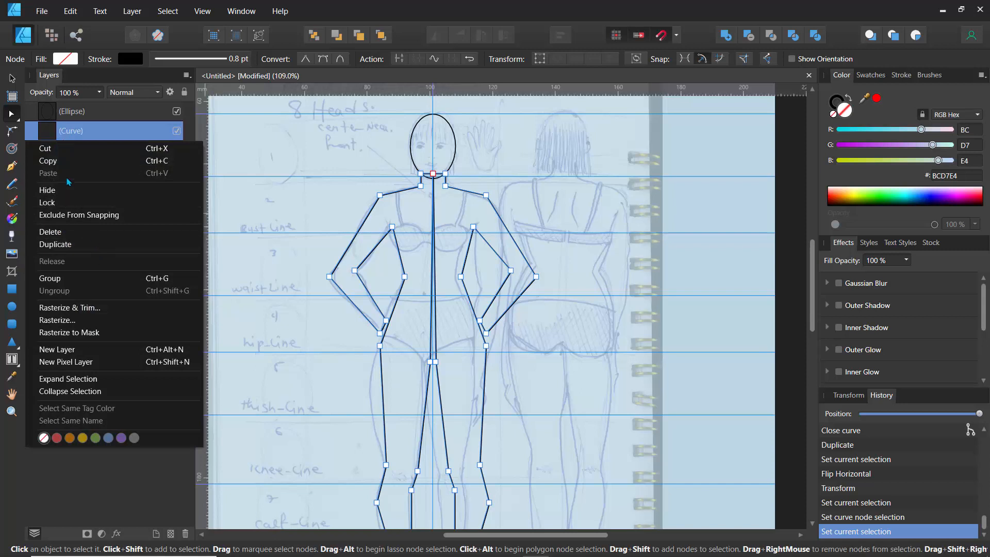
pyautogui.click(455, 33)
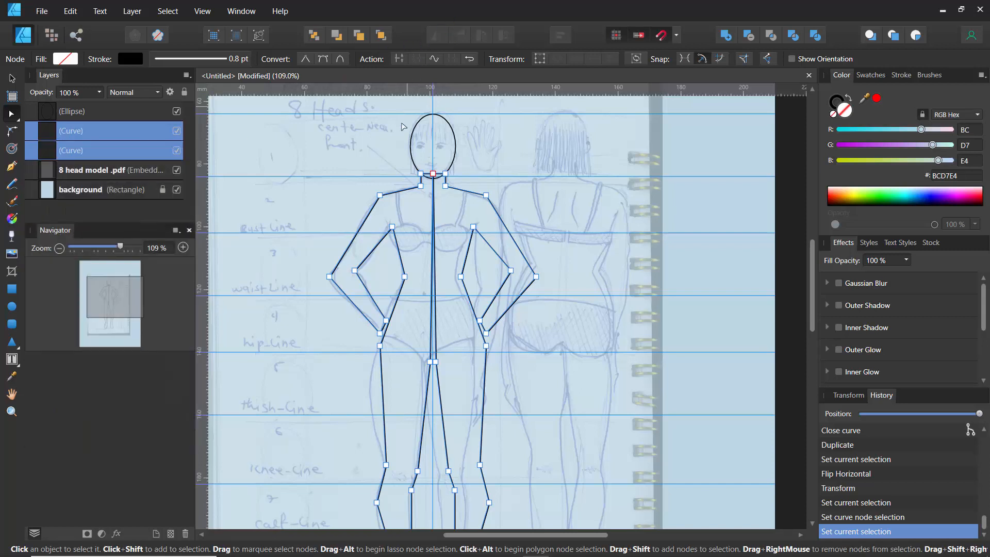
pyautogui.click(390, 158)
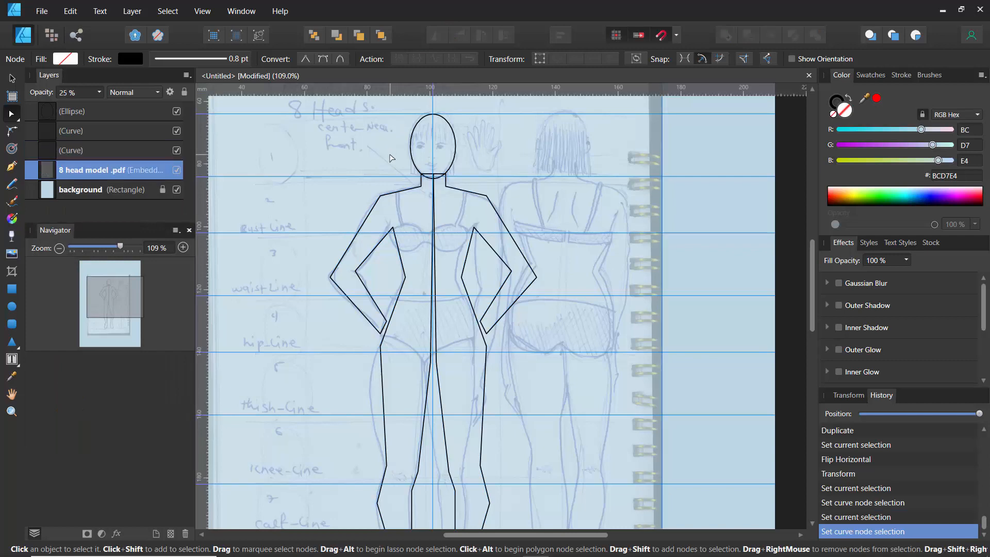
# - Hide the light-blue background layer
pyautogui.scroll(4, 390, 160)
pyautogui.scroll(-2, 390, 160)
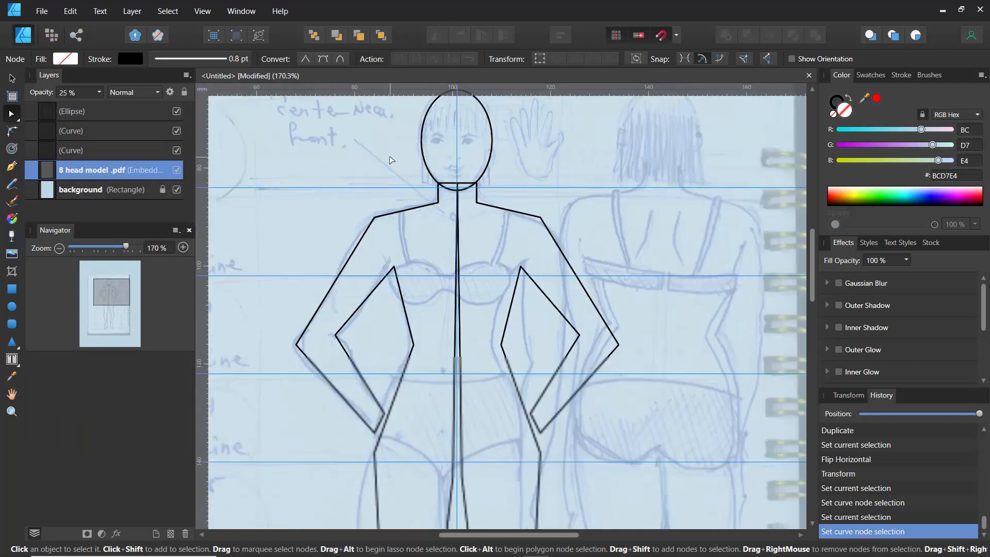
pyautogui.moveTo(384, 190); pyautogui.dragTo(432, 113)
pyautogui.scroll(-4, 433, 113)
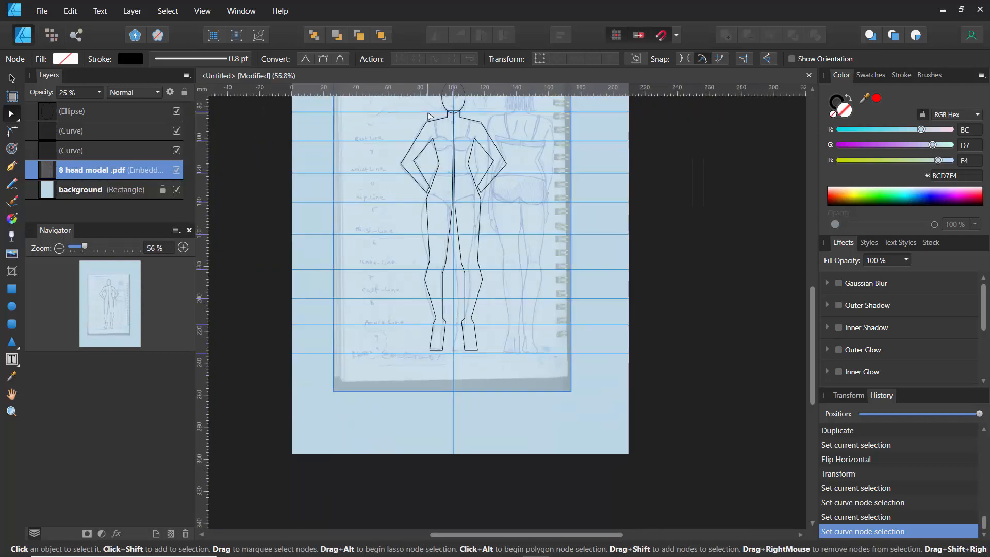
pyautogui.scroll(3, 431, 115)
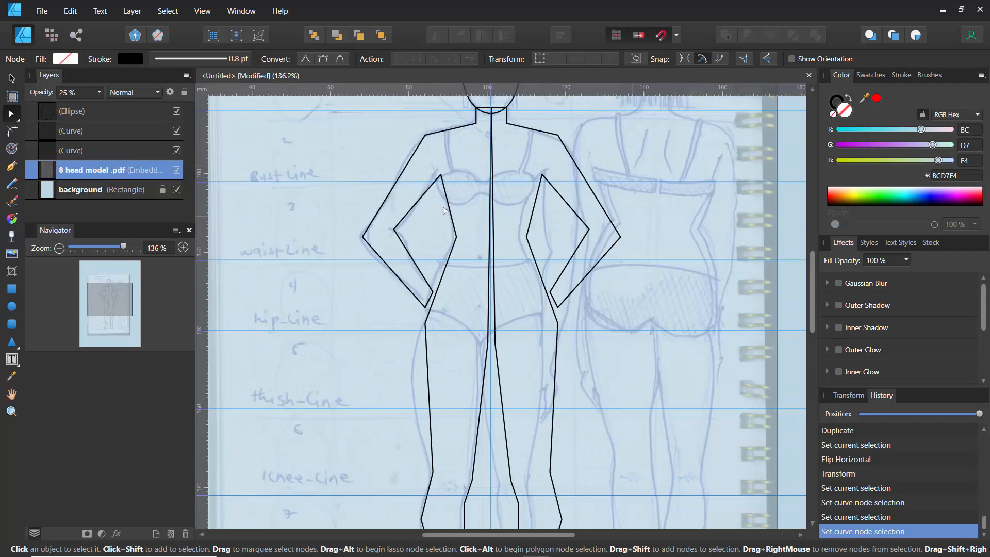
pyautogui.click(176, 190)
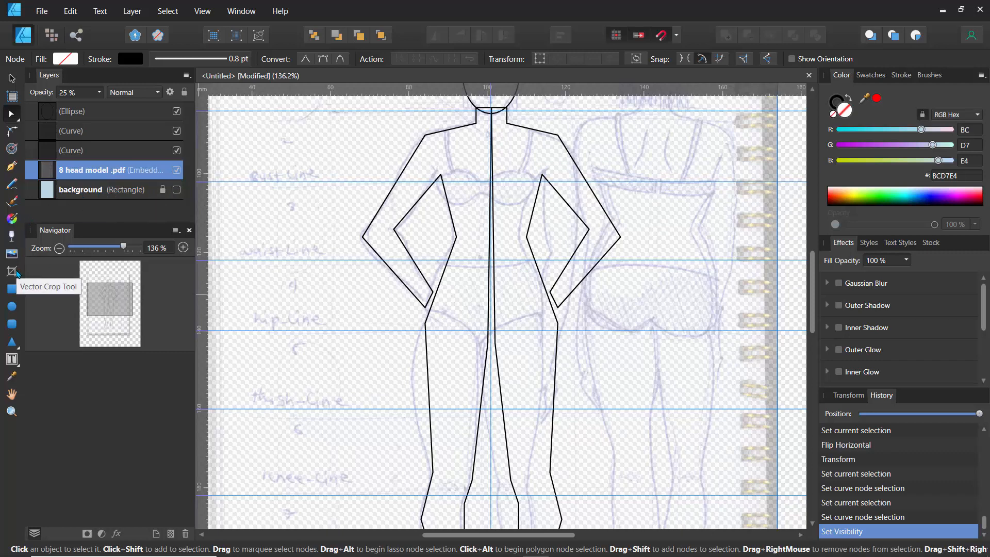
# - Draw a rectangle covering the whole page beyond its edges
pyautogui.click(12, 289)
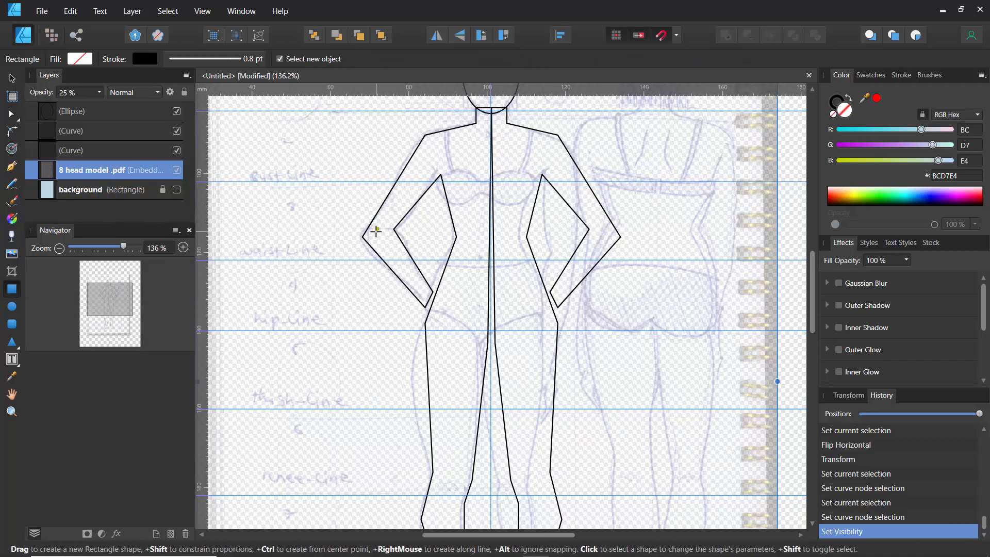
pyautogui.scroll(-8, 375, 231)
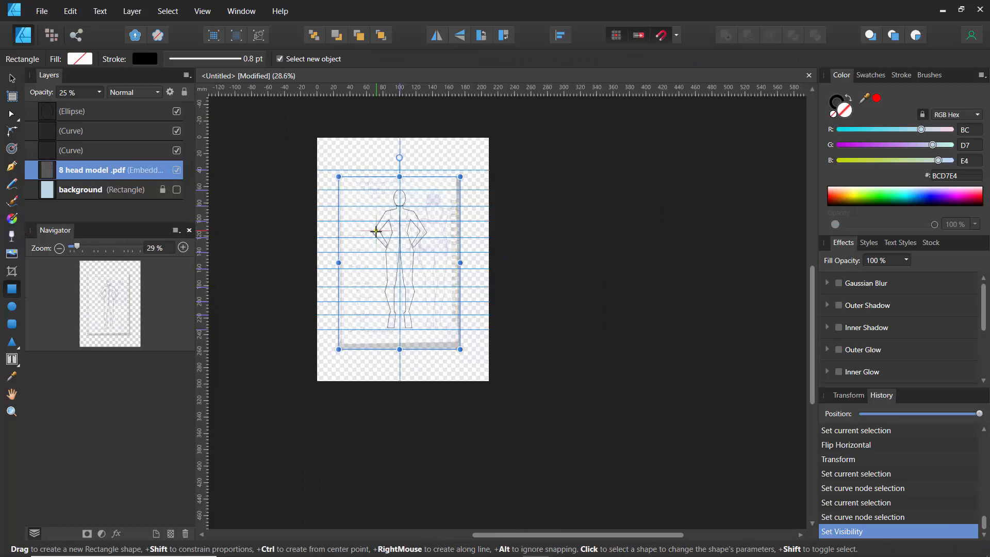
pyautogui.moveTo(304, 127); pyautogui.dragTo(497, 400)
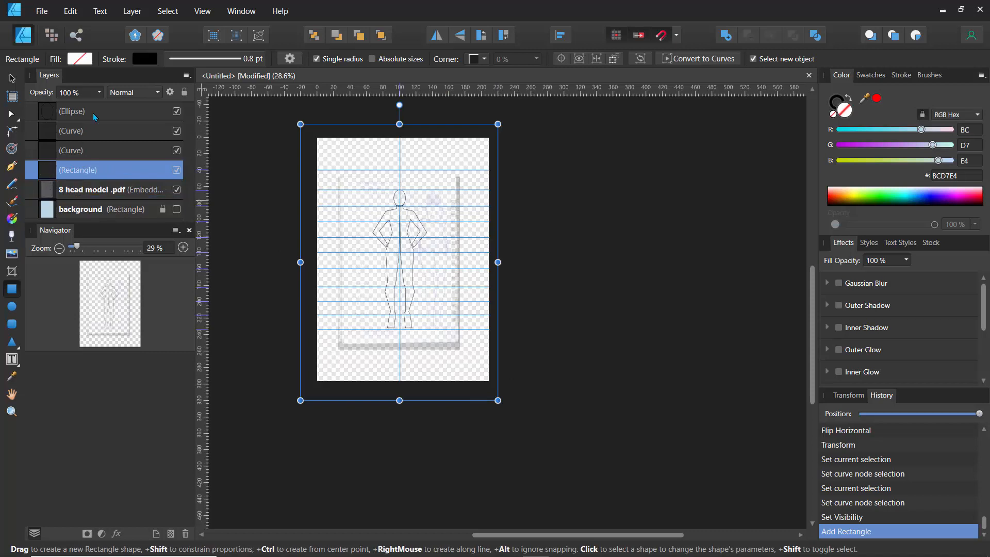
# - Fill the new rectangle with a light grey-blue picked on the colour wheel (H 212, S 17, L 73)
pyautogui.click(82, 59)
pyautogui.click(105, 137)
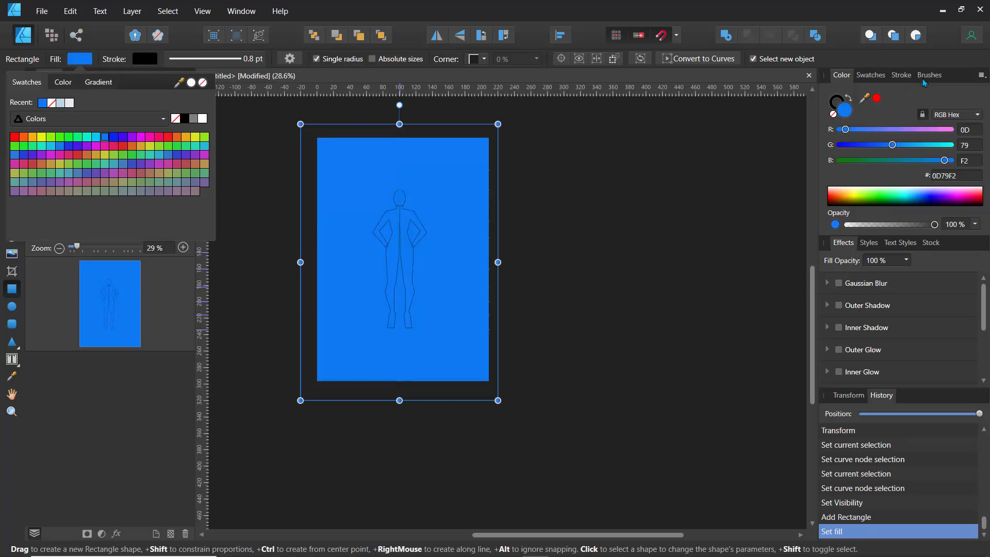
pyautogui.click(981, 75)
pyautogui.click(981, 75)
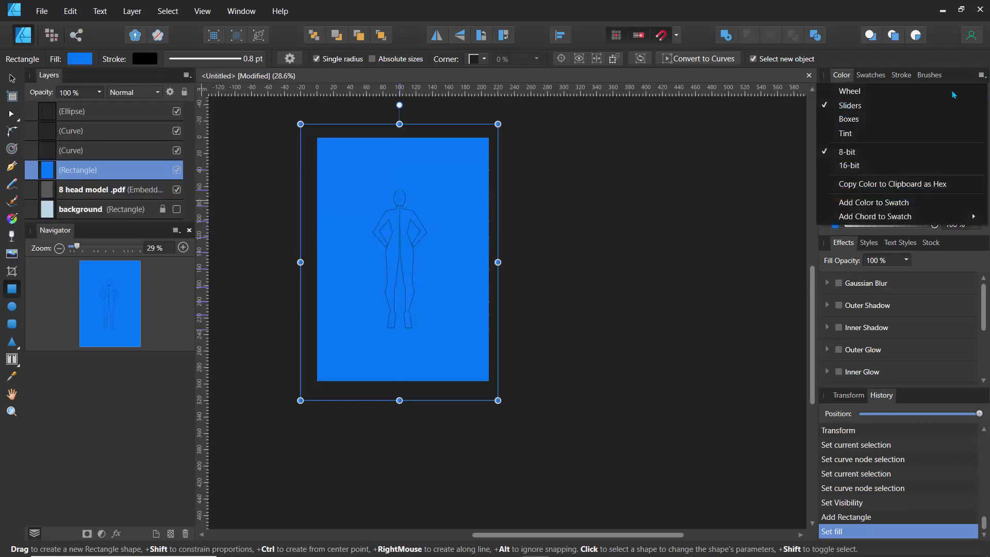
pyautogui.click(895, 92)
pyautogui.moveTo(910, 144)
pyautogui.mouseDown()
pyautogui.moveTo(935, 141)
pyautogui.moveTo(925, 153)
pyautogui.mouseUp()
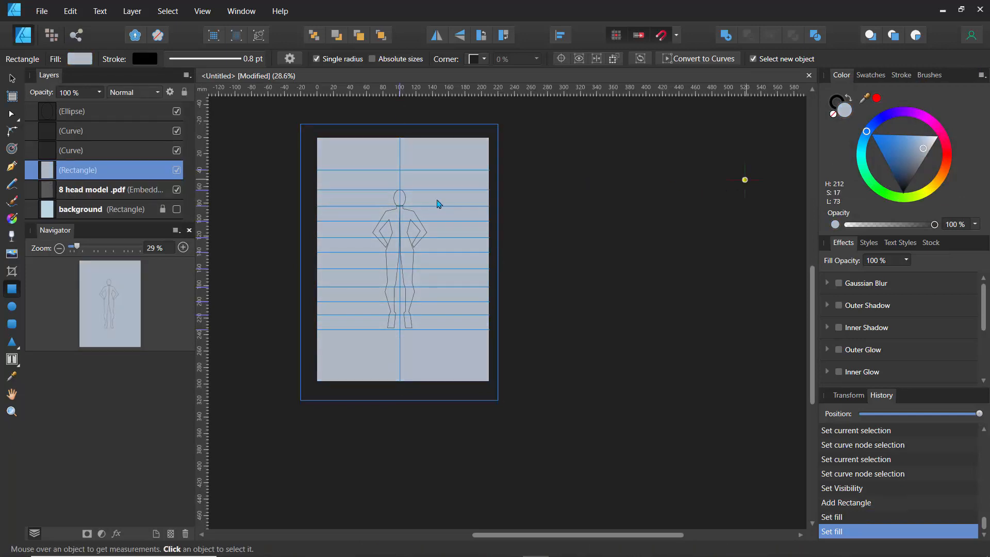
# - Group the head ellipse with both half-figure outlines and name the group shape
pyautogui.scroll(5, 397, 209)
pyautogui.scroll(4, 396, 210)
pyautogui.scroll(-4, 396, 210)
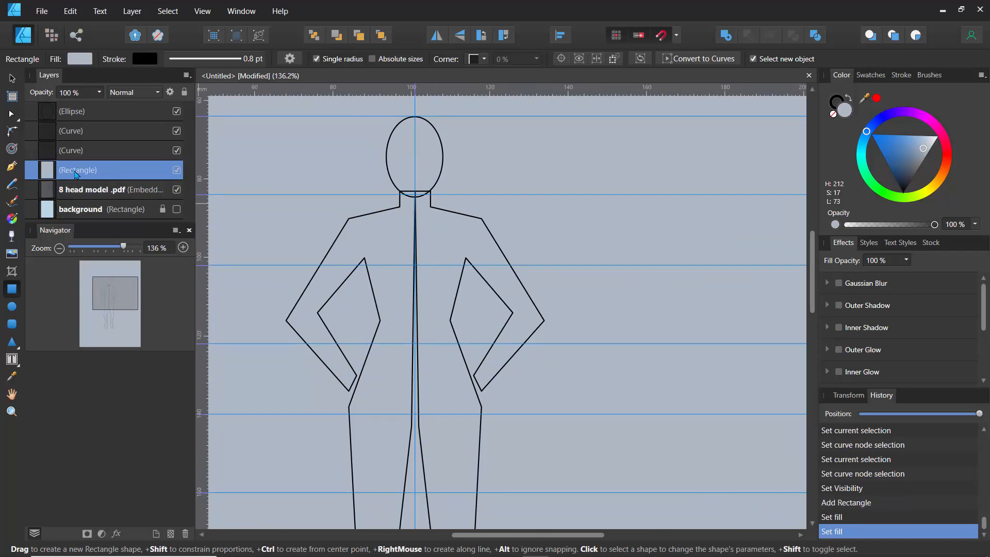
pyautogui.click(77, 154)
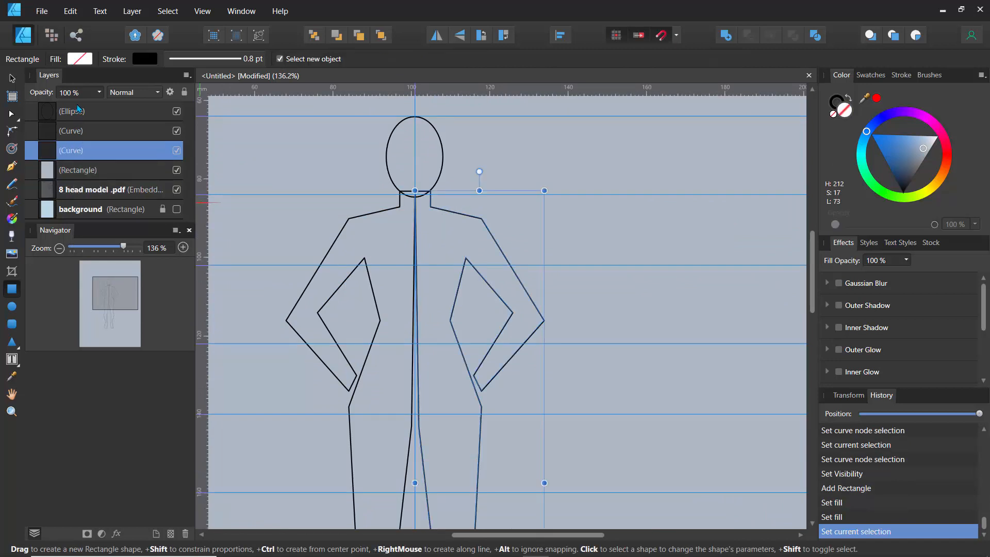
pyautogui.keyDown('shift'); pyautogui.click(78, 110); pyautogui.keyUp('shift')
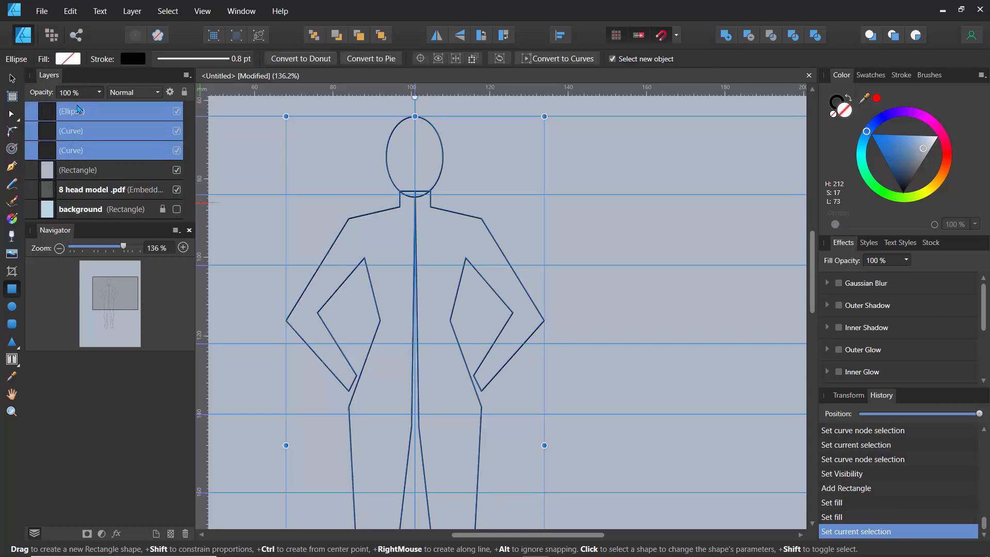
pyautogui.hotkey('ctrl', 'g')
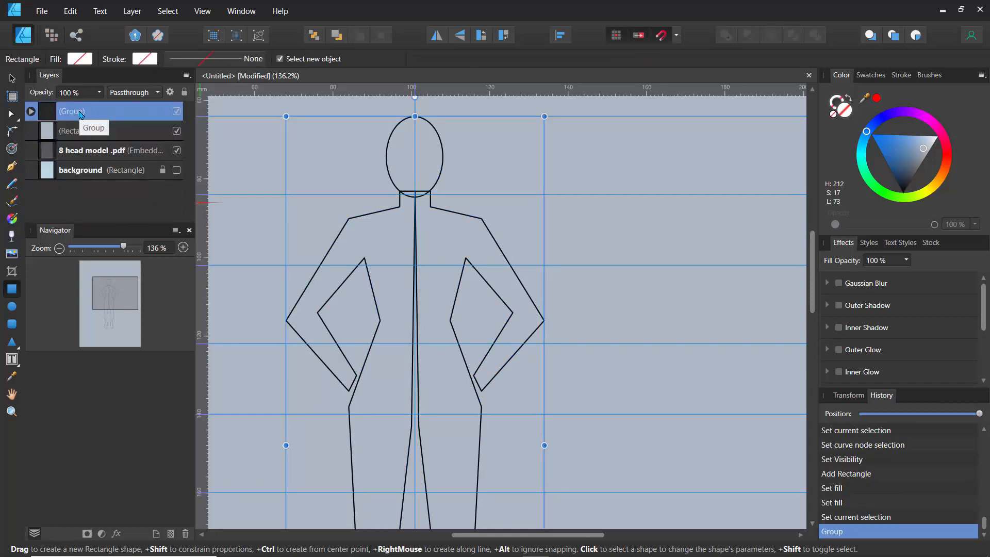
pyautogui.doubleClick(80, 112)
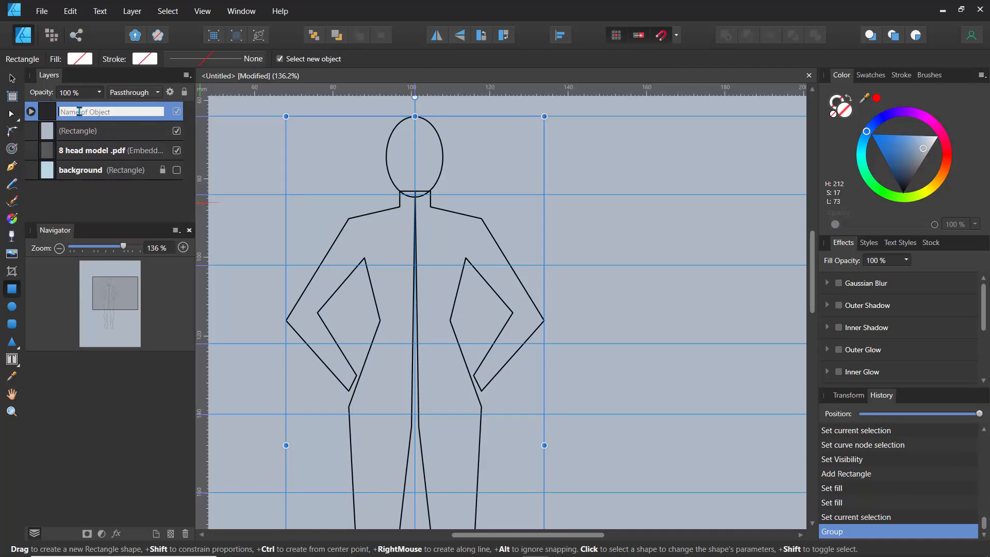
pyautogui.write('a')
pyautogui.press('BackSpace')
pyautogui.write('shape')
pyautogui.press('Return')
# - Fill the shape group with a light skin tone (H 30, S 43, L 82)
pyautogui.scroll(-6, 346, 233)
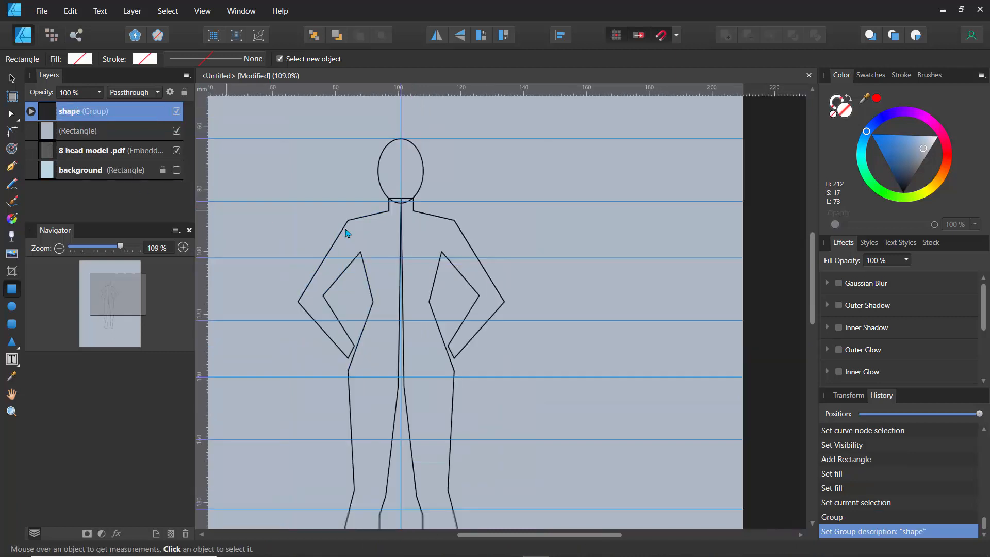
pyautogui.scroll(5, 346, 233)
pyautogui.scroll(-2, 346, 233)
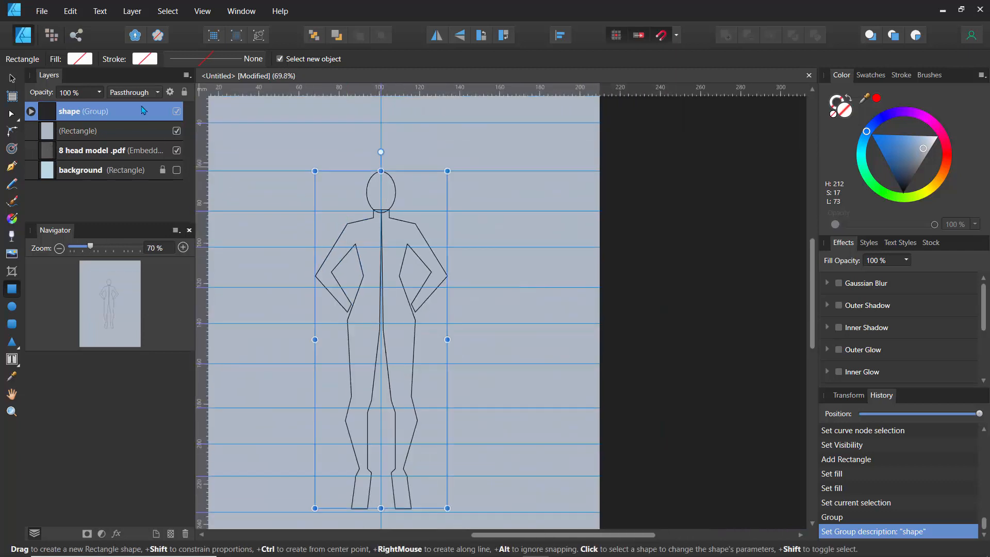
pyautogui.click(101, 94)
pyautogui.moveTo(103, 105); pyautogui.dragTo(122, 173)
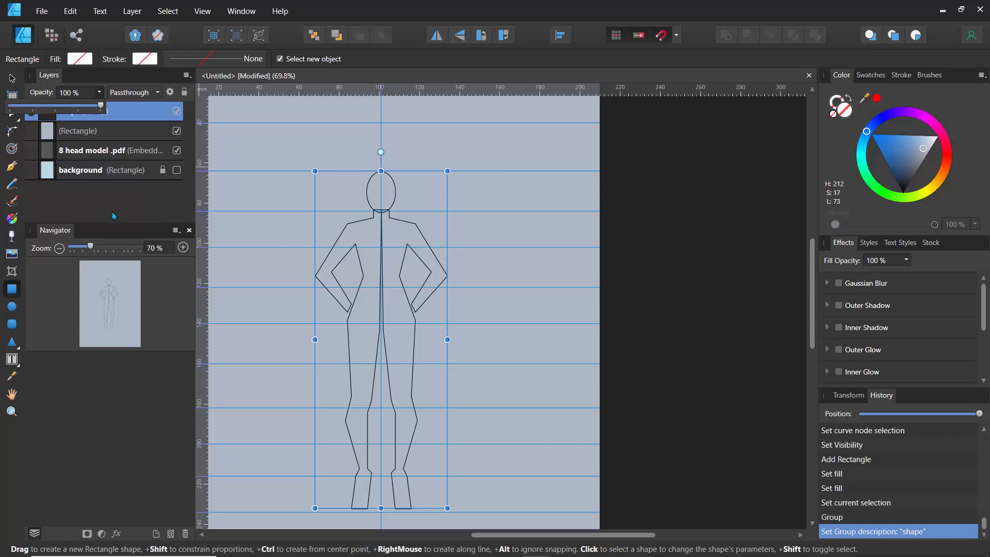
pyautogui.click(114, 215)
pyautogui.click(80, 60)
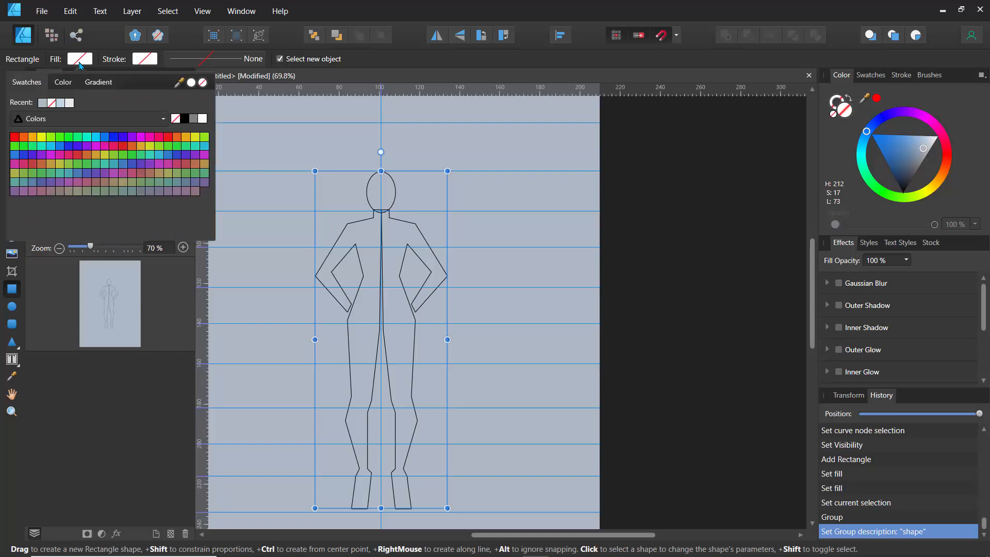
pyautogui.click(60, 103)
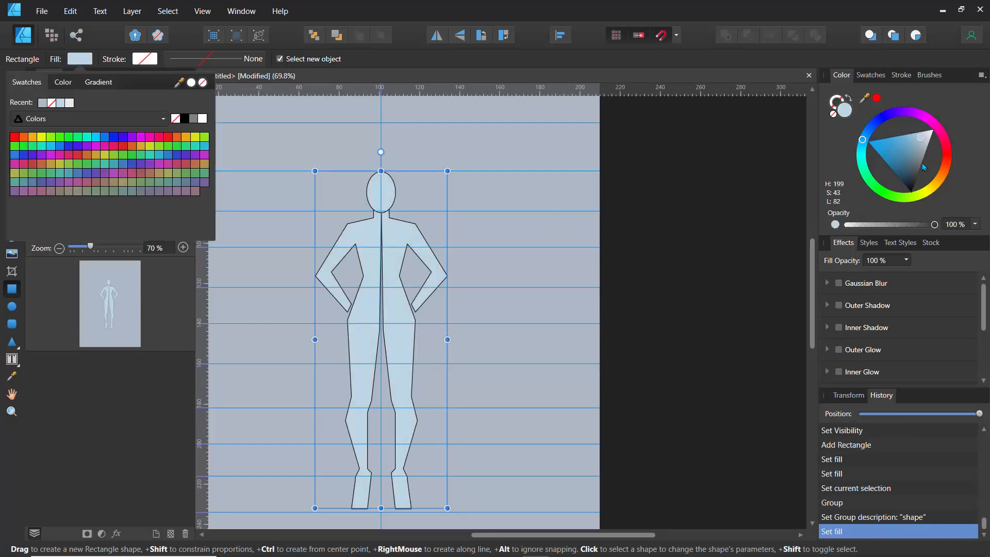
pyautogui.click(941, 176)
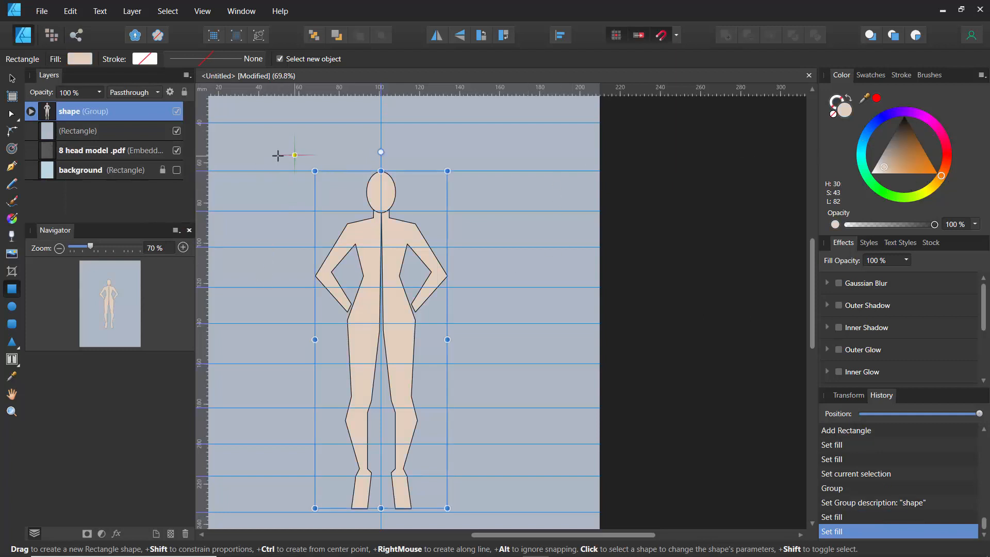
pyautogui.click(77, 135)
pyautogui.click(76, 113)
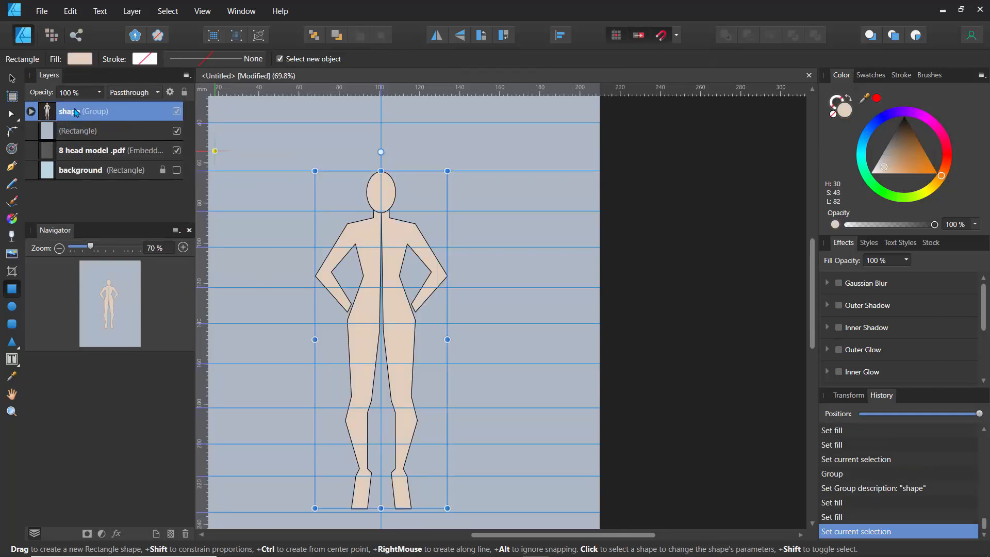
# - Draw a closed half-bodice shape with the Pen tool on the figure's left side, from shoulder to centre line, down to the waist and curving up through the armhole
pyautogui.click(13, 168)
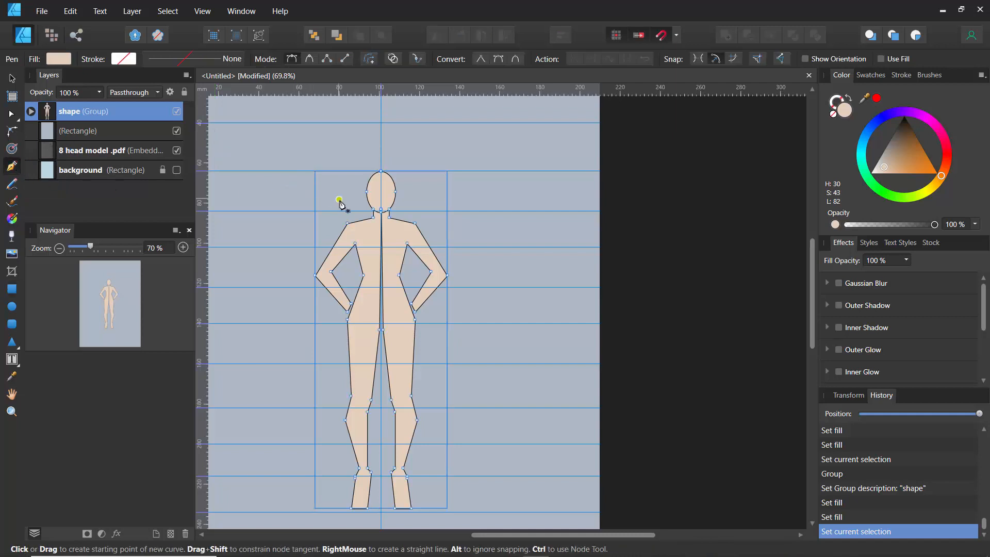
pyautogui.keyDown('ctrl'); pyautogui.scroll(5, 370, 227); pyautogui.keyUp('ctrl')
pyautogui.keyDown('ctrl'); pyautogui.scroll(1, 370, 227); pyautogui.keyUp('ctrl')
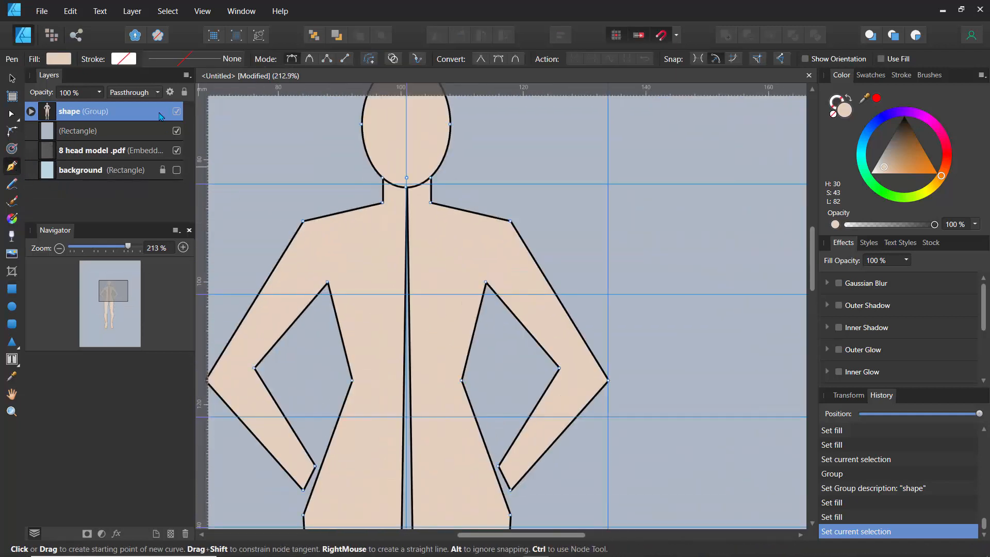
pyautogui.keyDown('ctrl'); pyautogui.scroll(4, 372, 214); pyautogui.keyUp('ctrl')
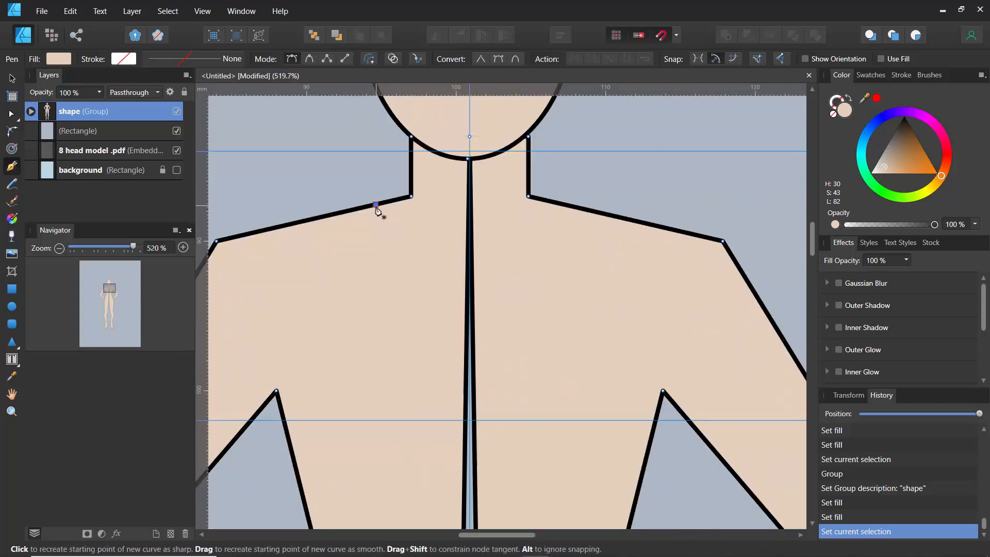
pyautogui.click(376, 207)
pyautogui.click(469, 270)
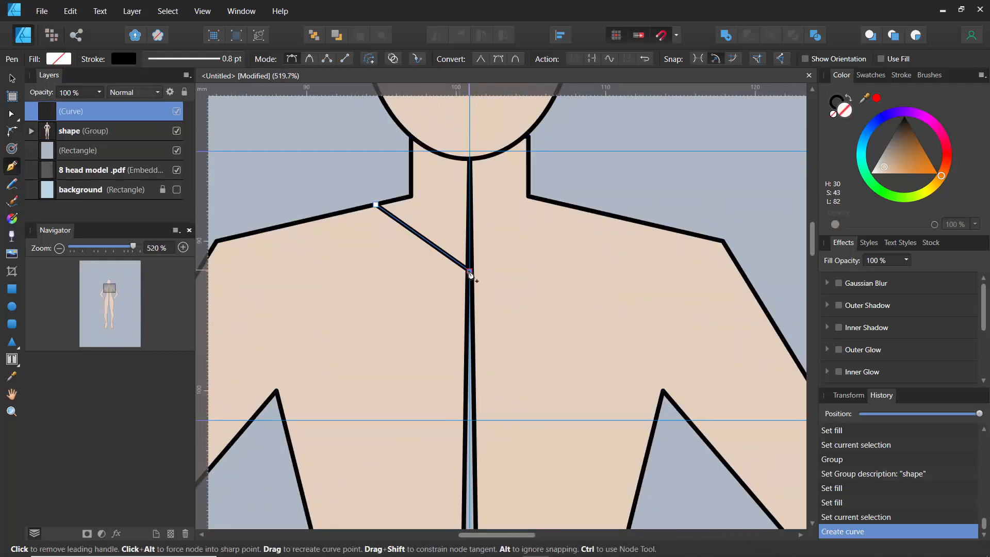
pyautogui.keyDown('ctrl'); pyautogui.scroll(-4, 470, 275); pyautogui.keyUp('ctrl')
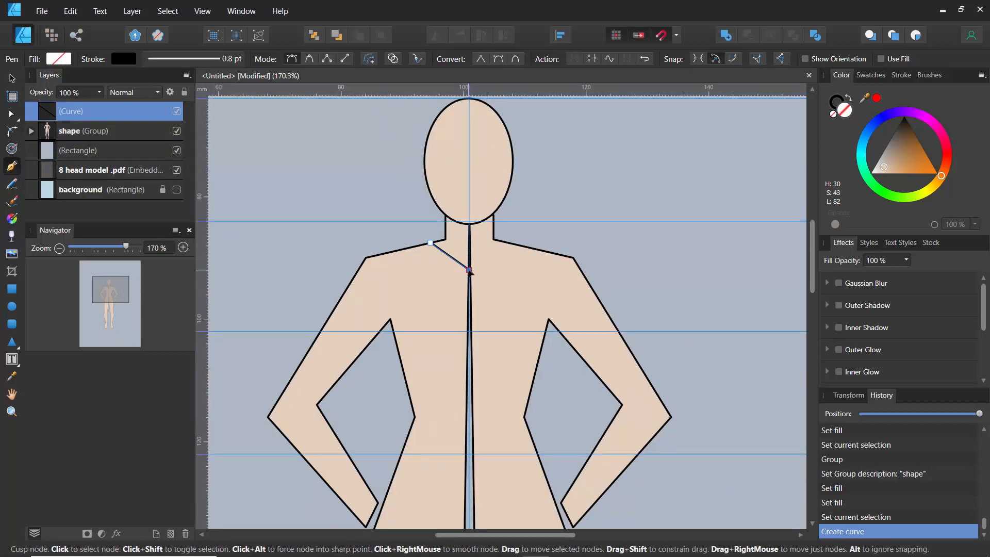
pyautogui.keyDown('ctrl'); pyautogui.scroll(-3, 469, 270); pyautogui.keyUp('ctrl')
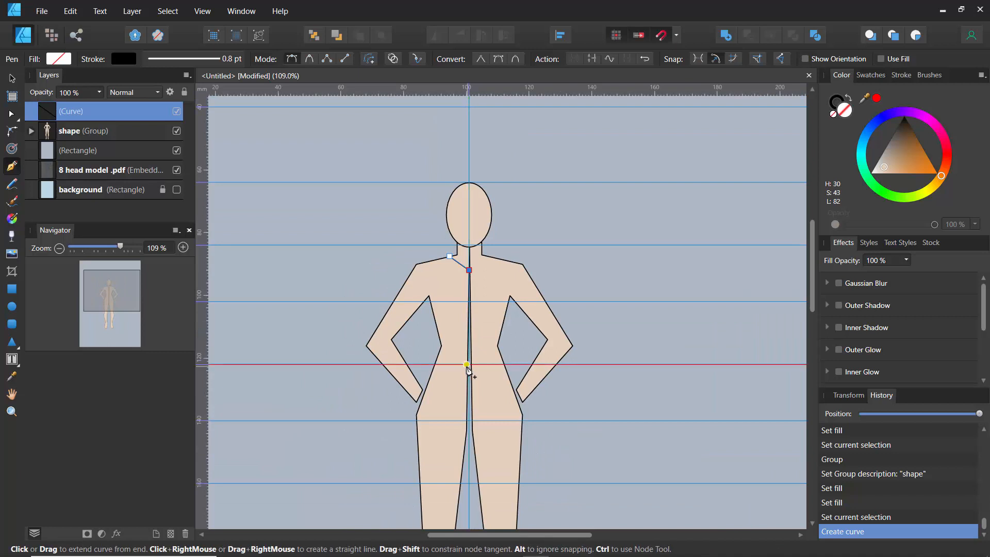
pyautogui.click(469, 366)
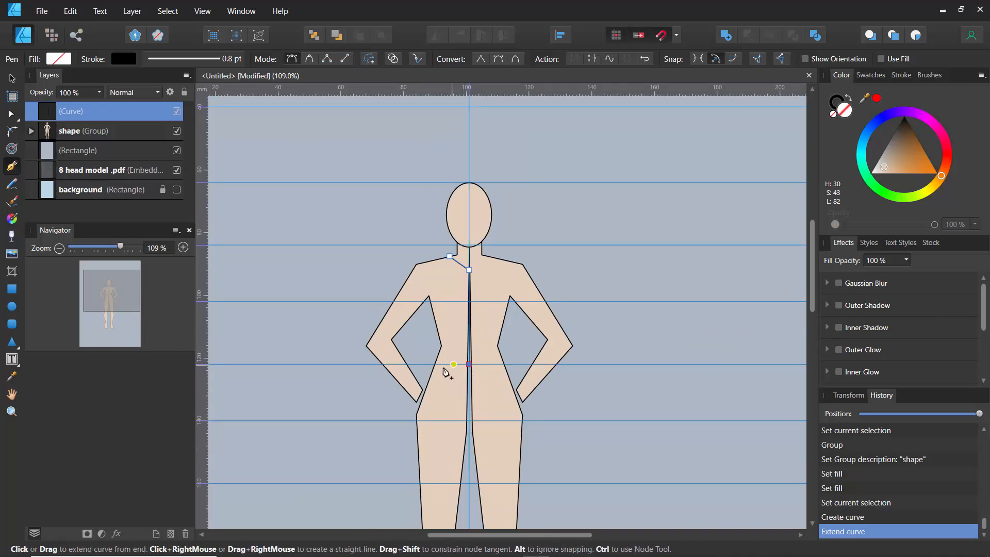
pyautogui.click(429, 365)
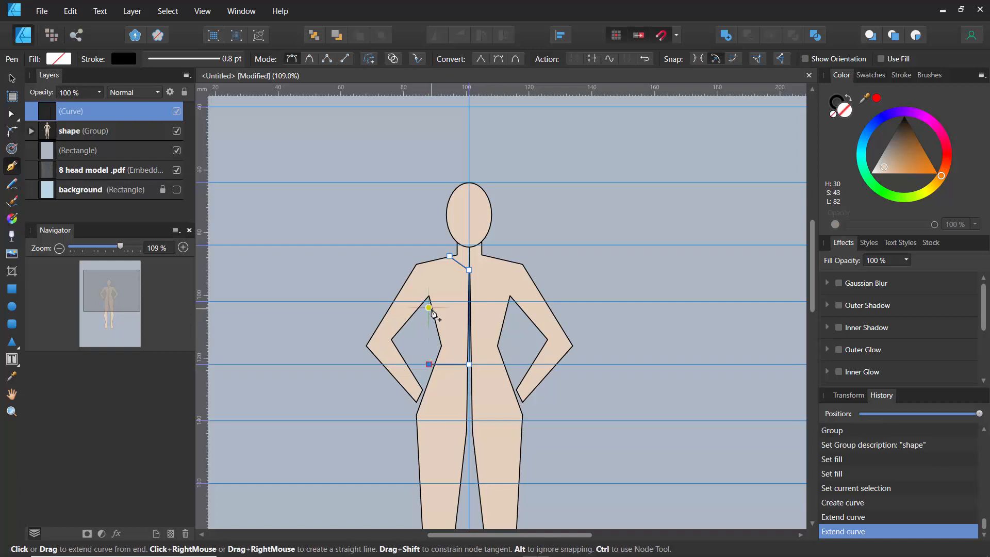
pyautogui.click(430, 307)
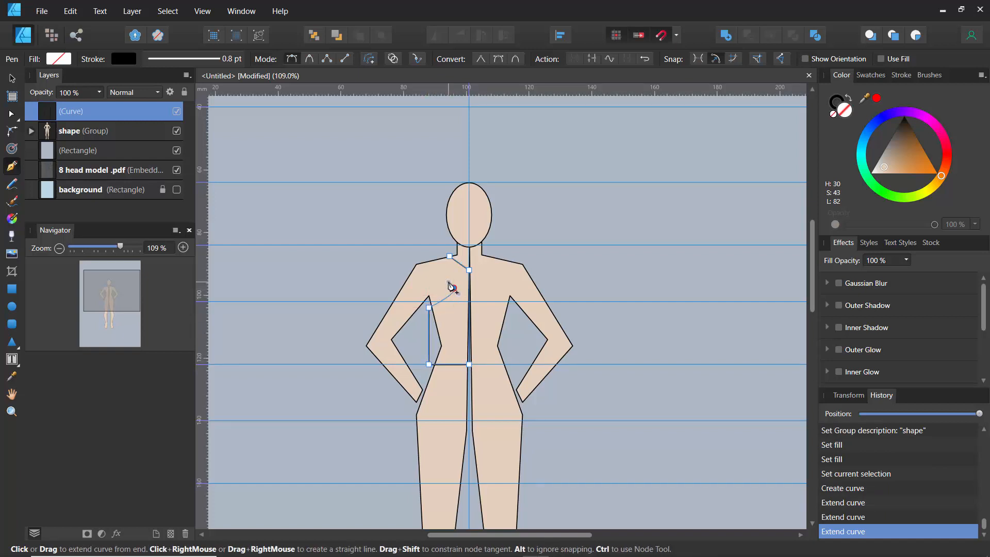
pyautogui.click(453, 287)
pyautogui.click(433, 257)
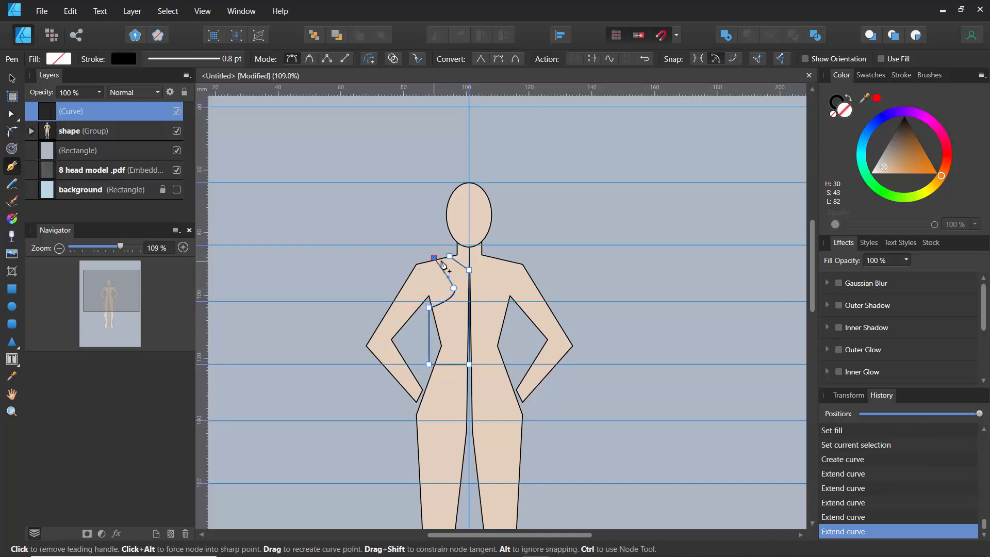
pyautogui.click(450, 257)
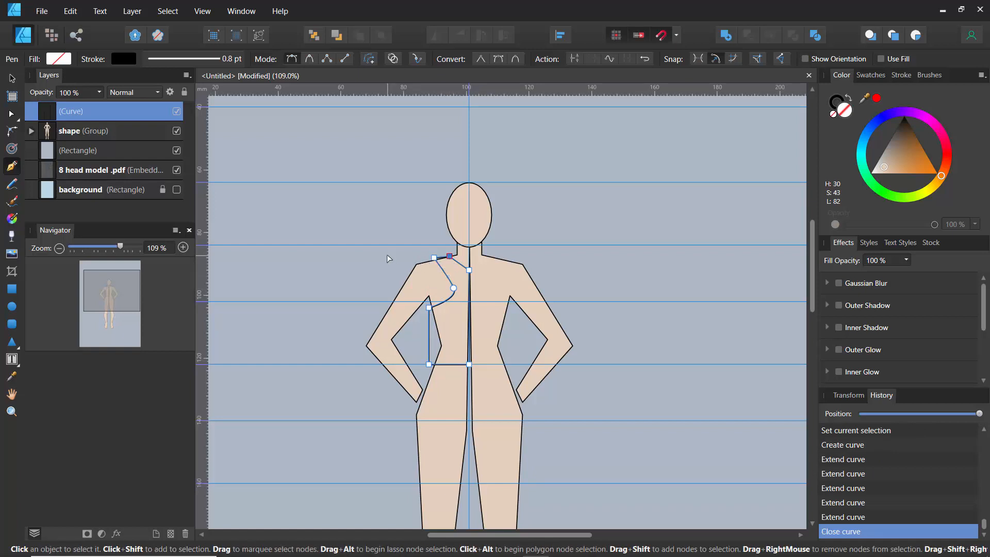
pyautogui.keyDown('ctrl'); pyautogui.click(396, 266); pyautogui.keyUp('ctrl')
pyautogui.keyDown('ctrl'); pyautogui.click(447, 300); pyautogui.keyUp('ctrl')
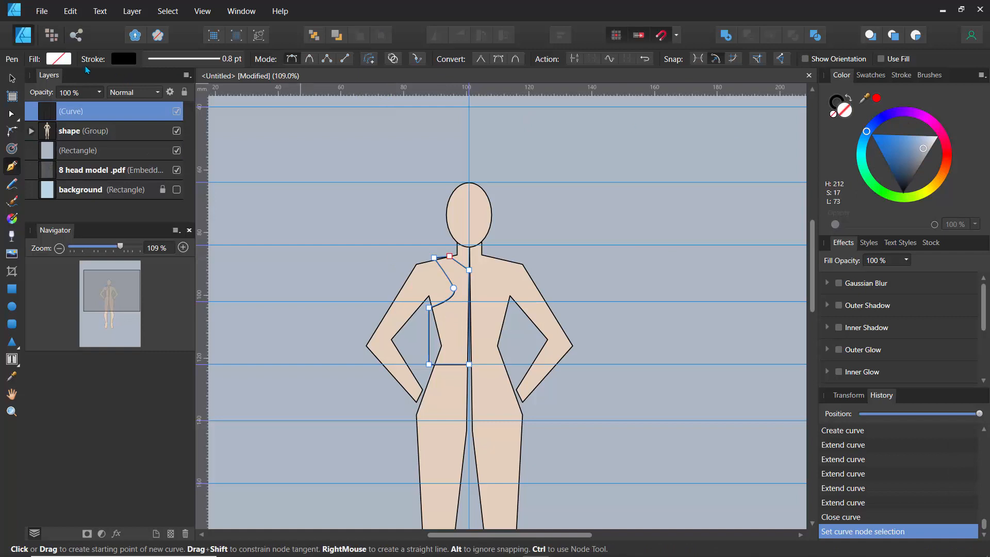
# - Fill the half-bodice with a purple swatch and lighten it to H 275, S 35, L 59
pyautogui.click(66, 59)
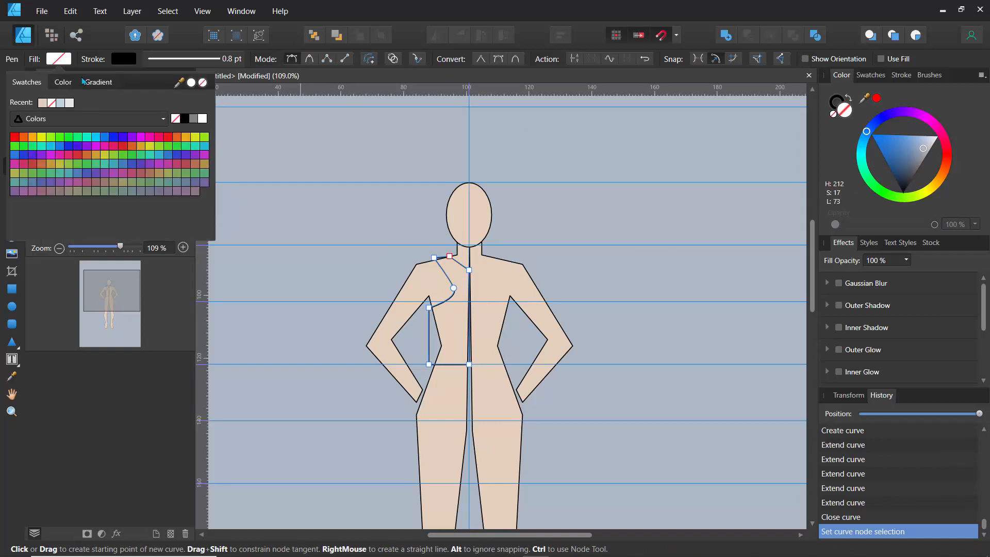
pyautogui.click(132, 137)
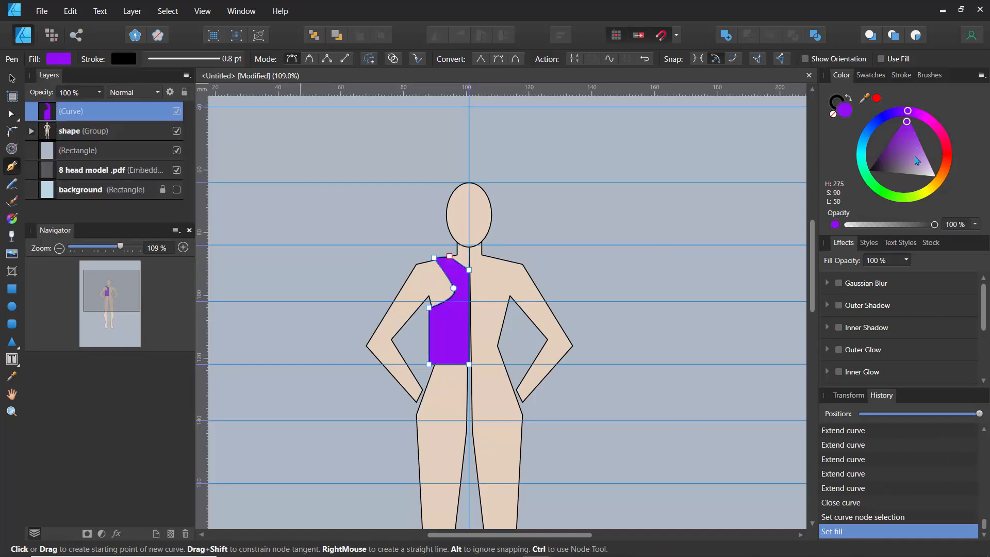
pyautogui.moveTo(911, 165); pyautogui.dragTo(911, 161)
# - Reshape the half-bodice's armhole, shoulder node, hem and side seam into smooth curves with the Node tool
pyautogui.scroll(5, 532, 186)
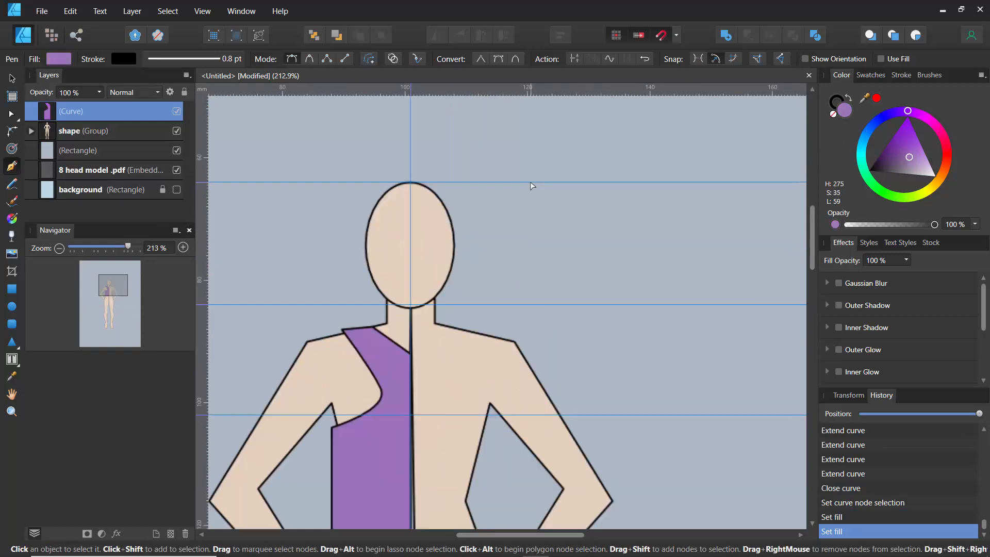
pyautogui.scroll(-1, 532, 186)
pyautogui.moveTo(428, 262); pyautogui.dragTo(538, 176)
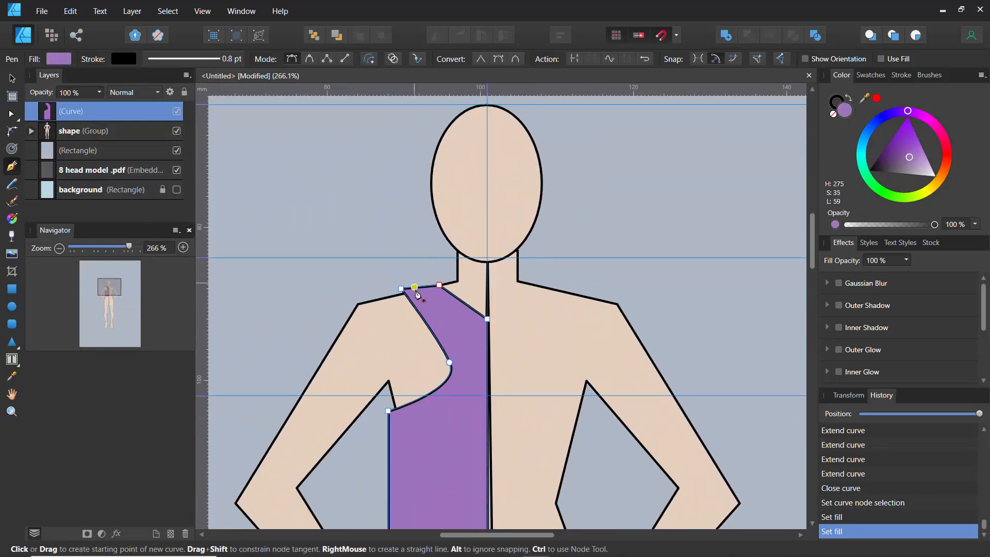
pyautogui.press('a')
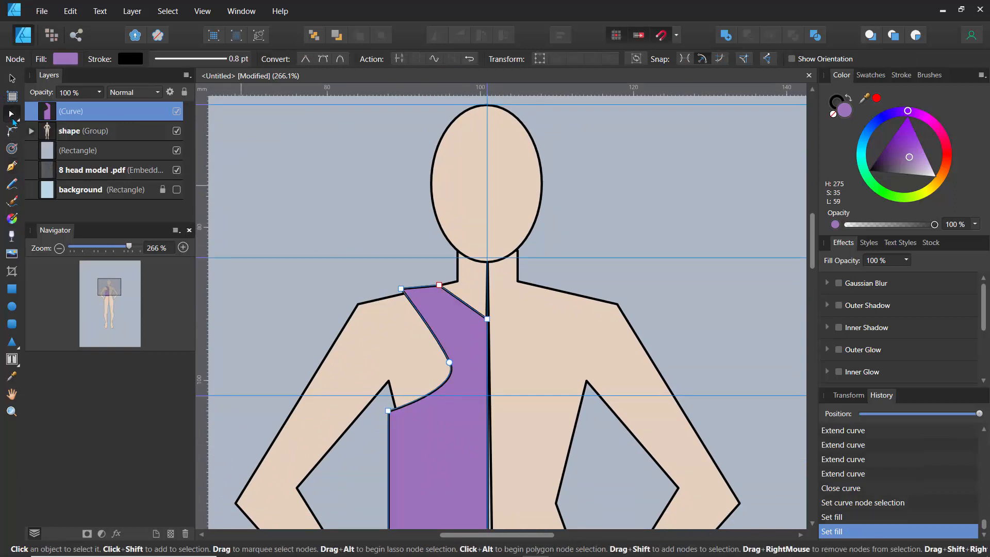
pyautogui.moveTo(463, 308); pyautogui.dragTo(436, 326)
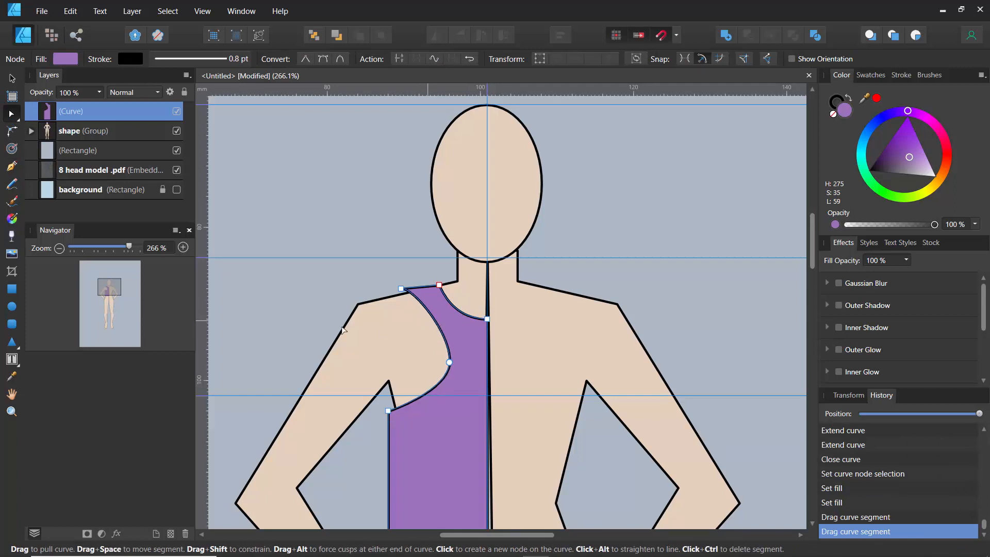
pyautogui.scroll(-1, 319, 303)
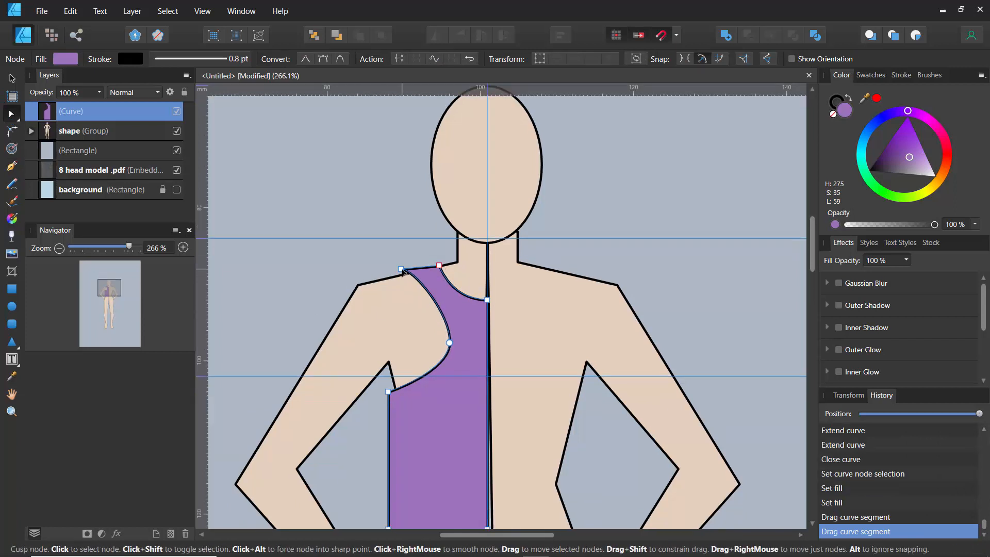
pyautogui.moveTo(402, 277); pyautogui.dragTo(394, 277)
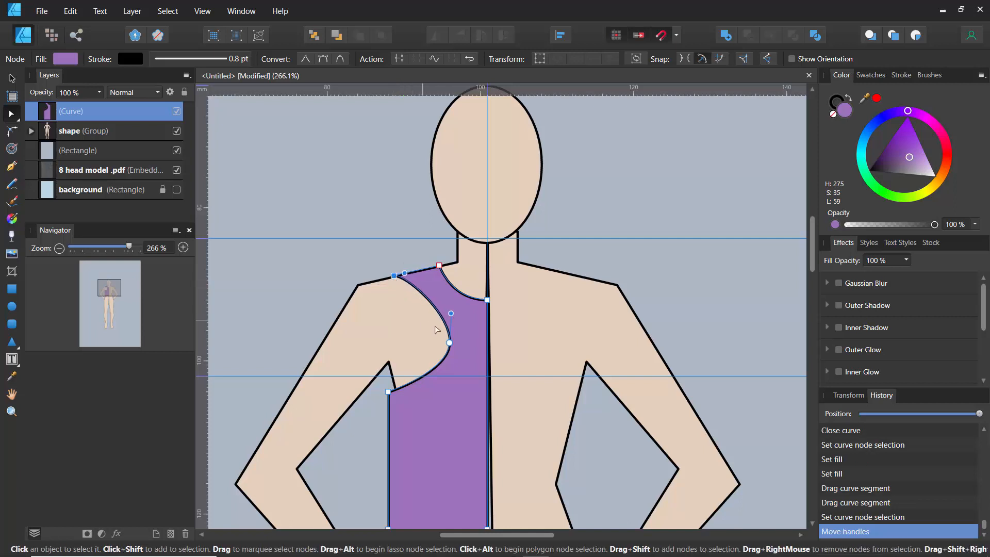
pyautogui.moveTo(450, 342); pyautogui.dragTo(436, 337)
pyautogui.moveTo(337, 346); pyautogui.dragTo(304, 169)
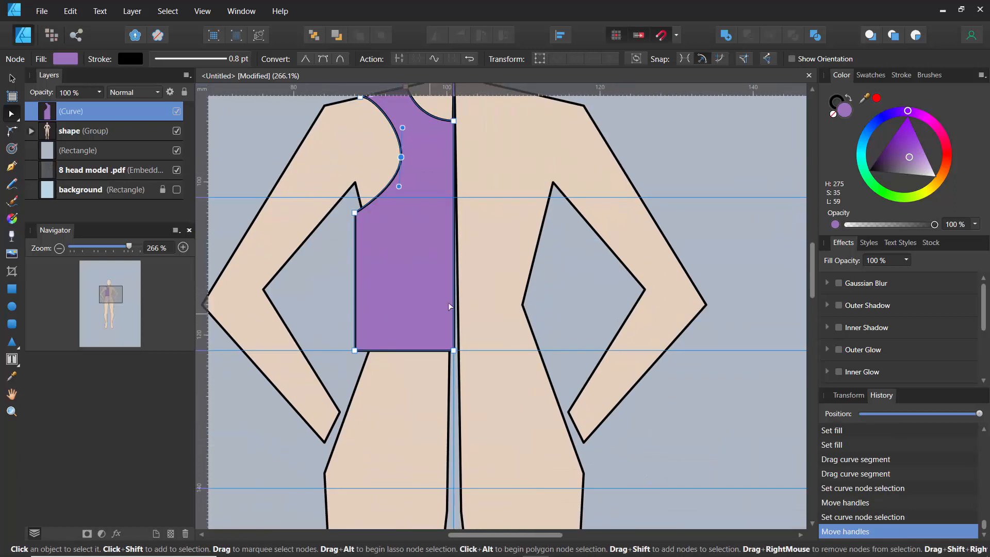
pyautogui.moveTo(460, 352); pyautogui.dragTo(408, 364)
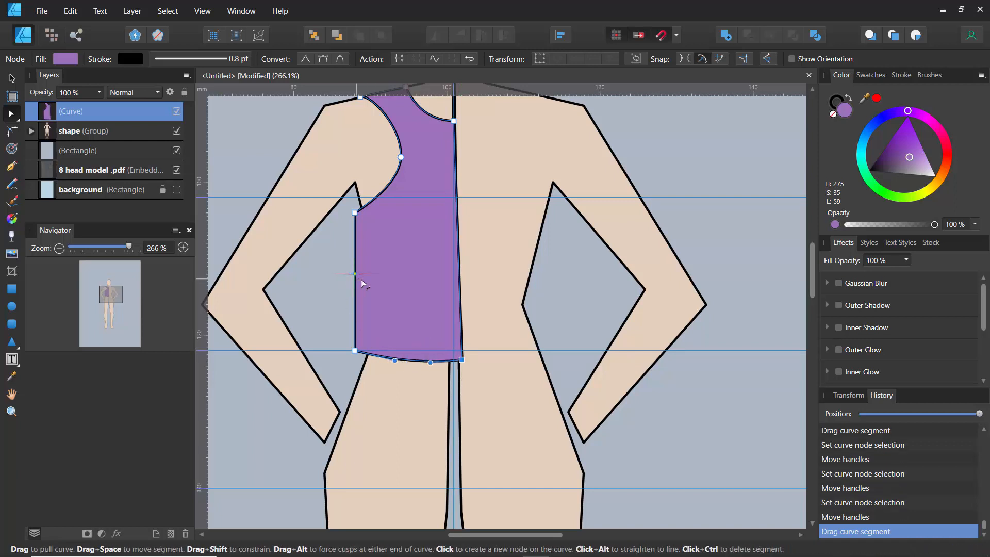
pyautogui.moveTo(361, 279); pyautogui.dragTo(365, 280)
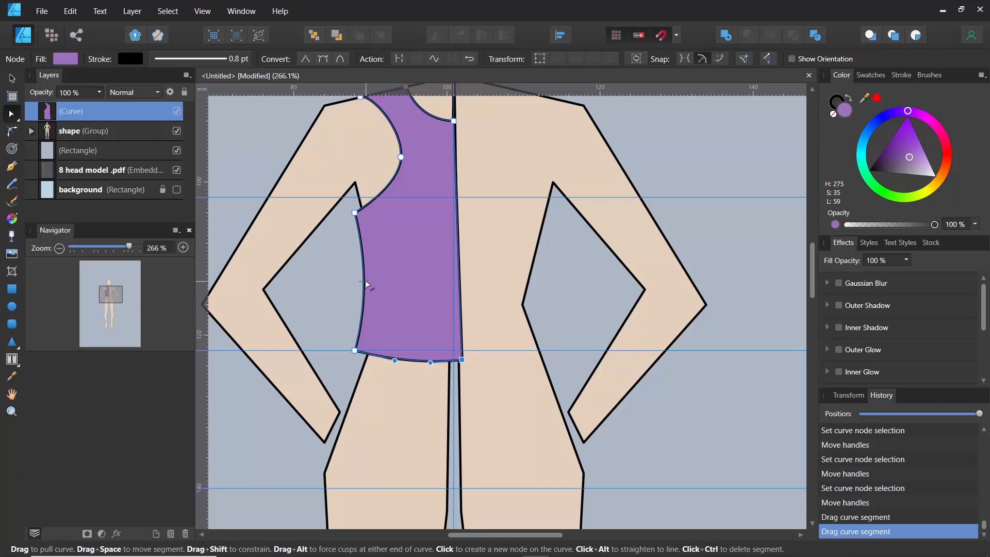
# - Lower the half-bodice layer's opacity to 75%
pyautogui.click(99, 92)
pyautogui.moveTo(97, 105); pyautogui.dragTo(80, 111)
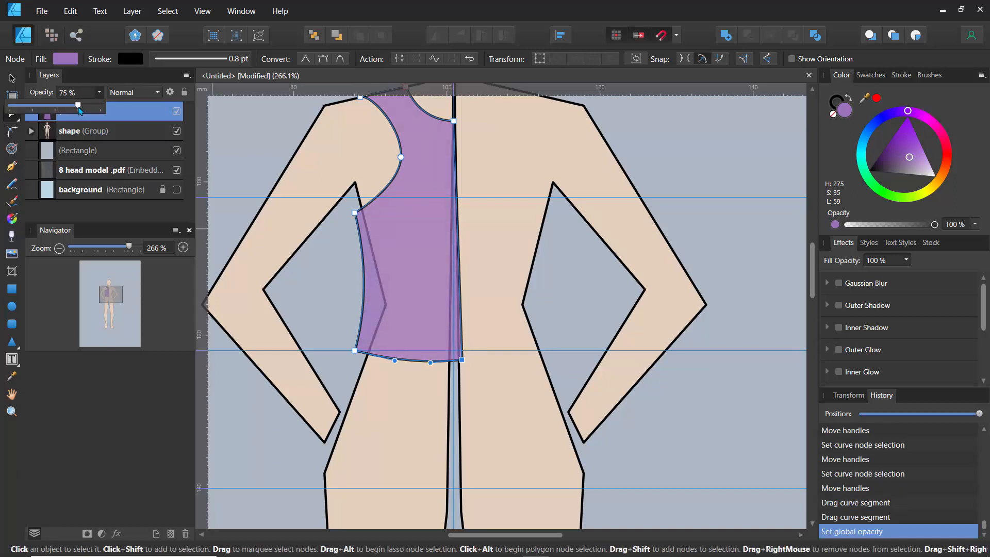
pyautogui.scroll(3, 266, 189)
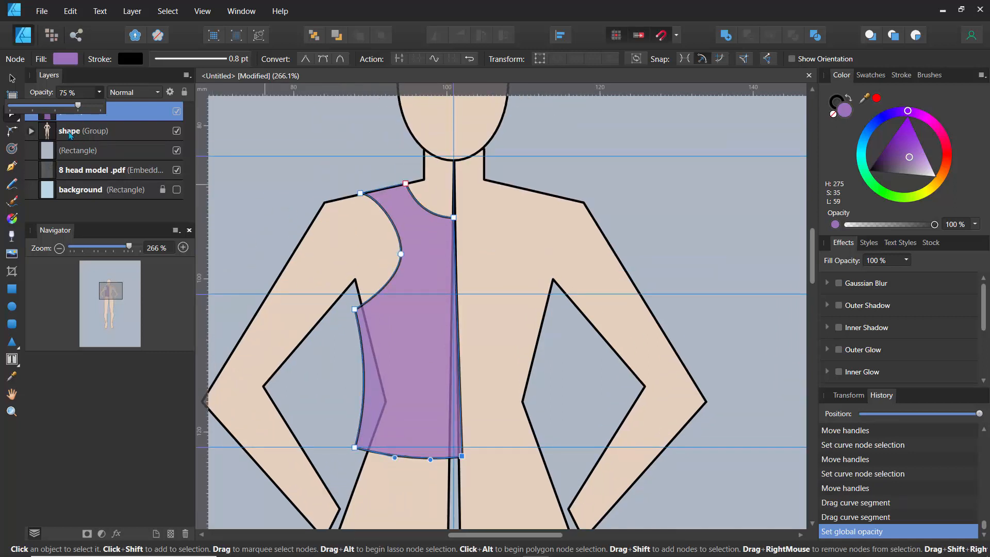
pyautogui.click(155, 81)
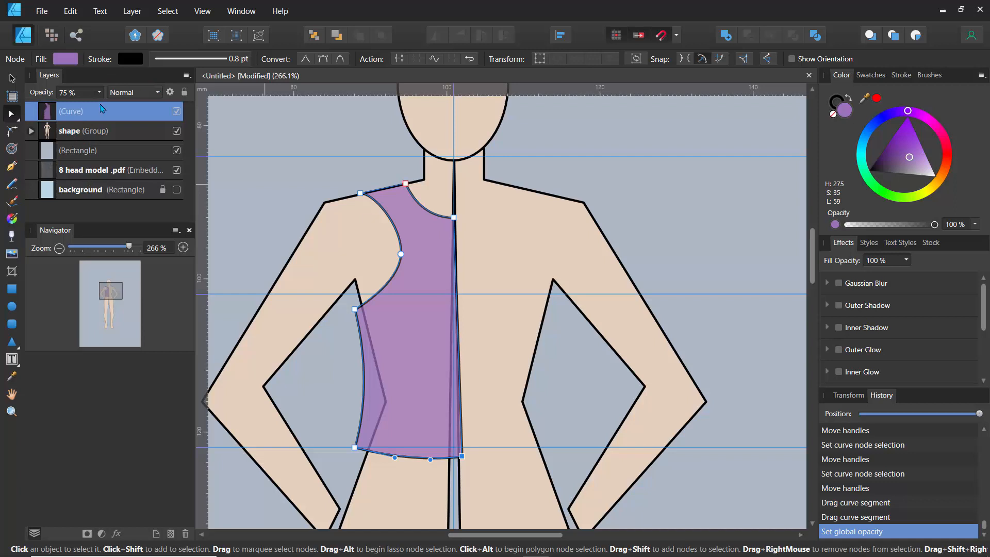
# - Duplicate the half-bodice, flip one copy horizontally and move it to the figure's right side to complete the top
pyautogui.hotkey('ctrl', 'j')
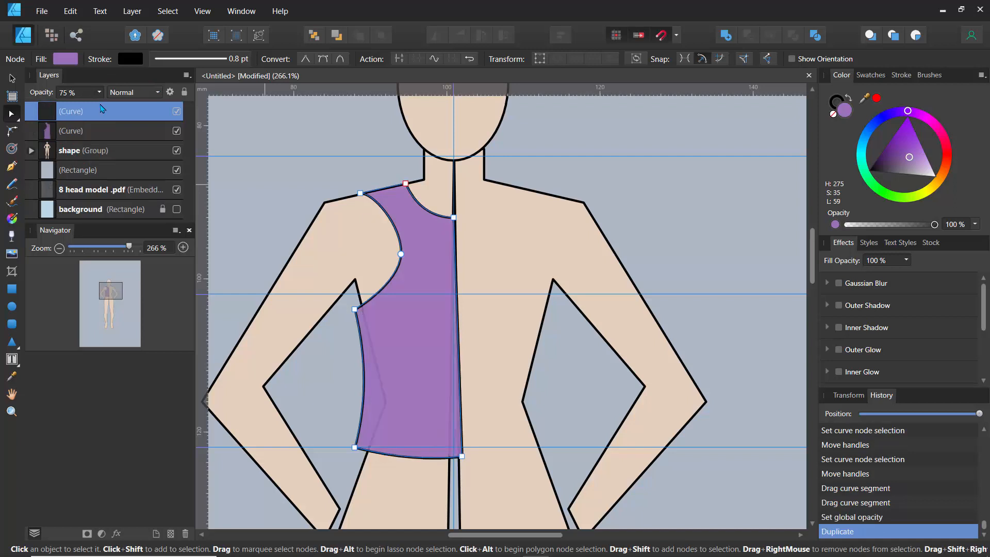
pyautogui.click(60, 135)
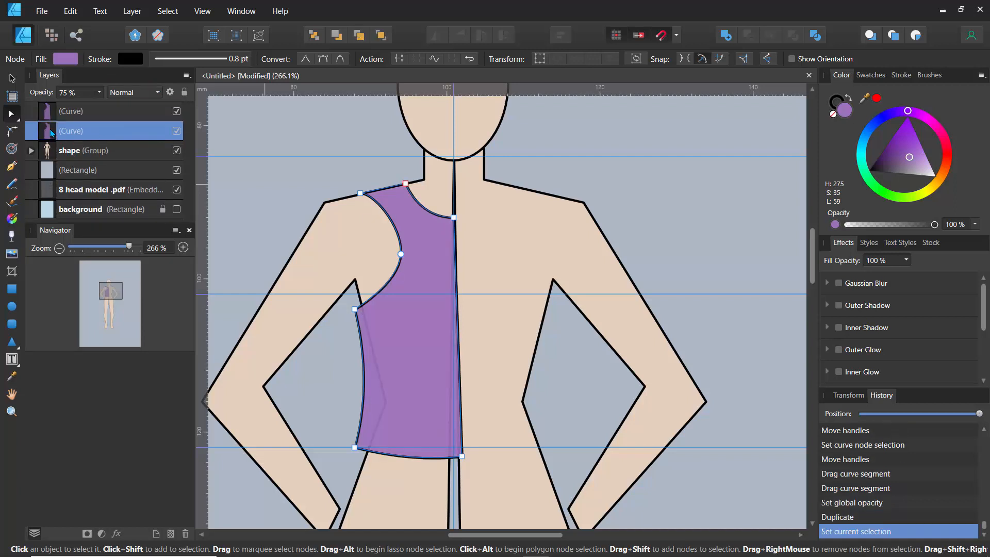
pyautogui.click(13, 78)
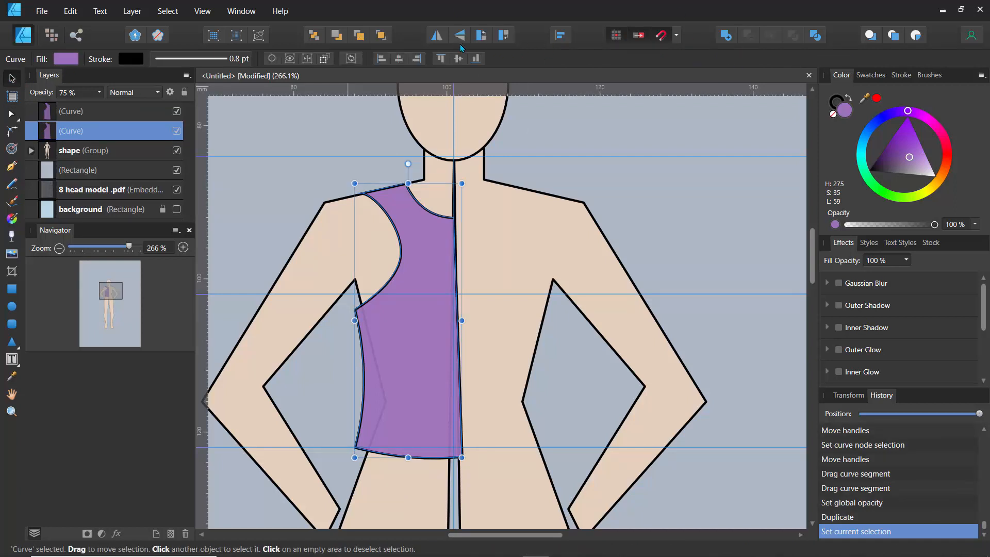
pyautogui.click(437, 41)
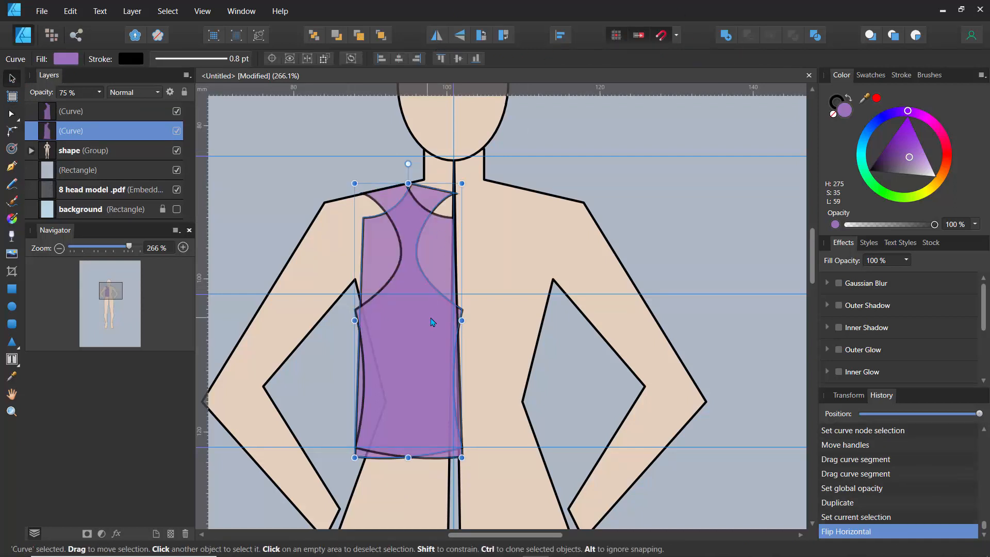
pyautogui.moveTo(439, 320); pyautogui.dragTo(521, 321)
pyautogui.click(330, 177)
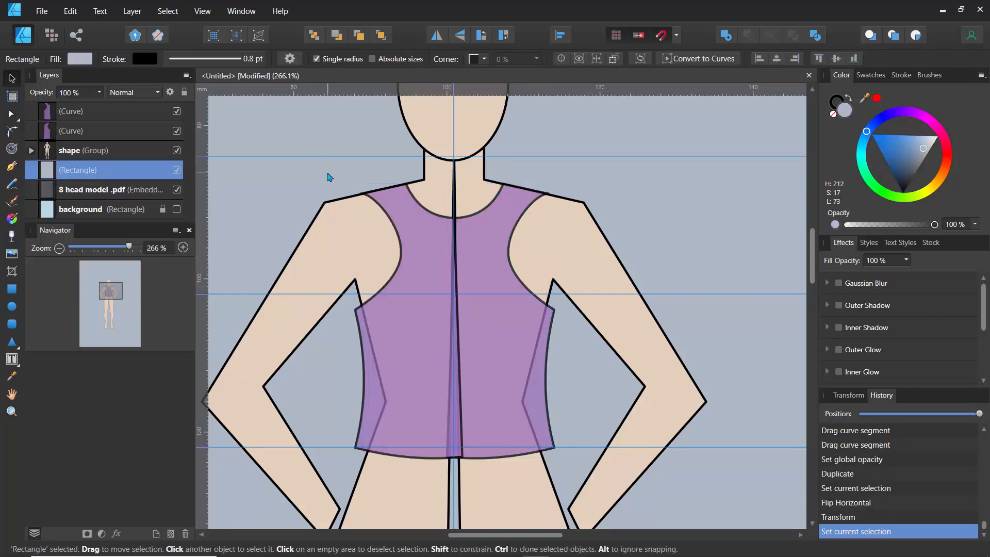
# - Draw a rectangle from the waist down to above the knees as a skirt over the figure's hips
pyautogui.keyDown('ctrl'); pyautogui.scroll(-4, 330, 177); pyautogui.keyUp('ctrl')
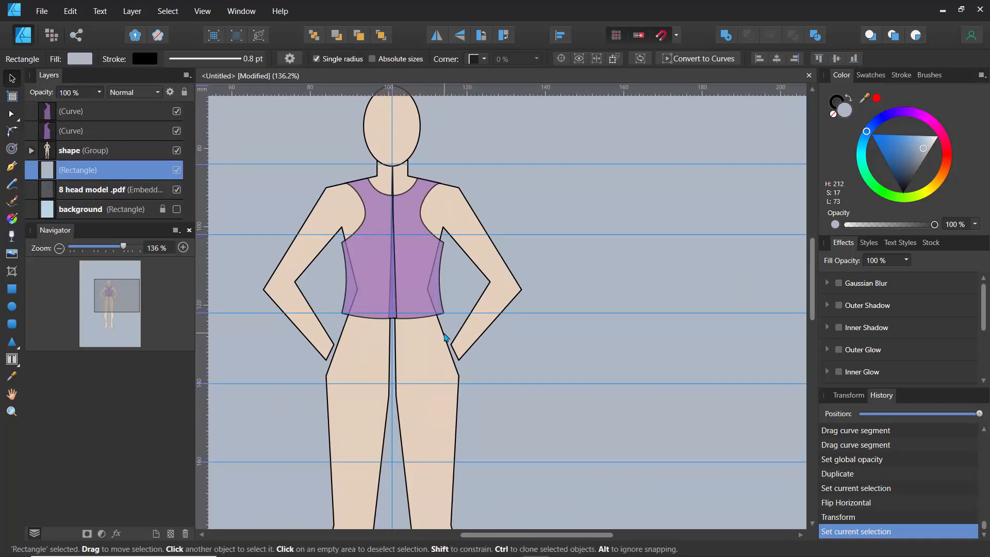
pyautogui.moveTo(347, 338); pyautogui.dragTo(347, 258)
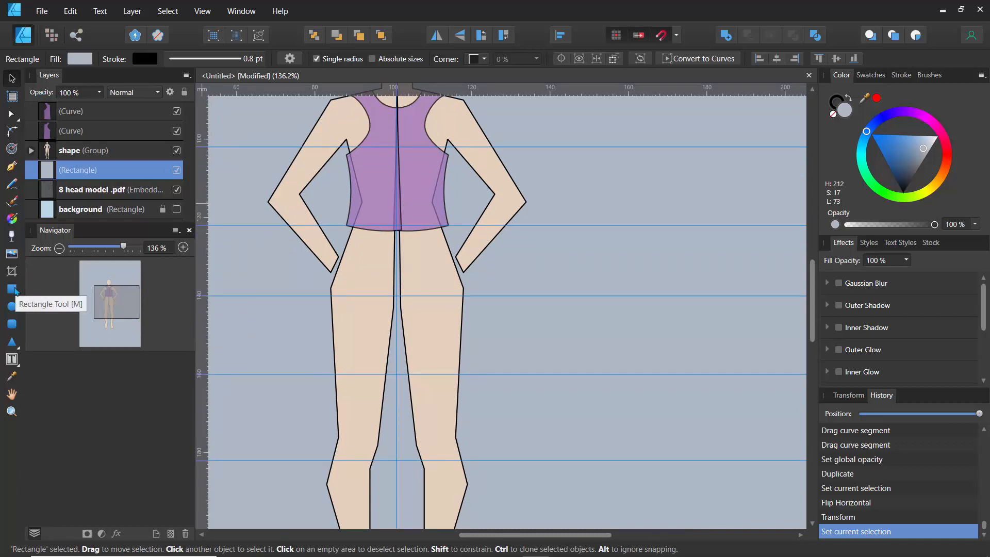
pyautogui.click(14, 290)
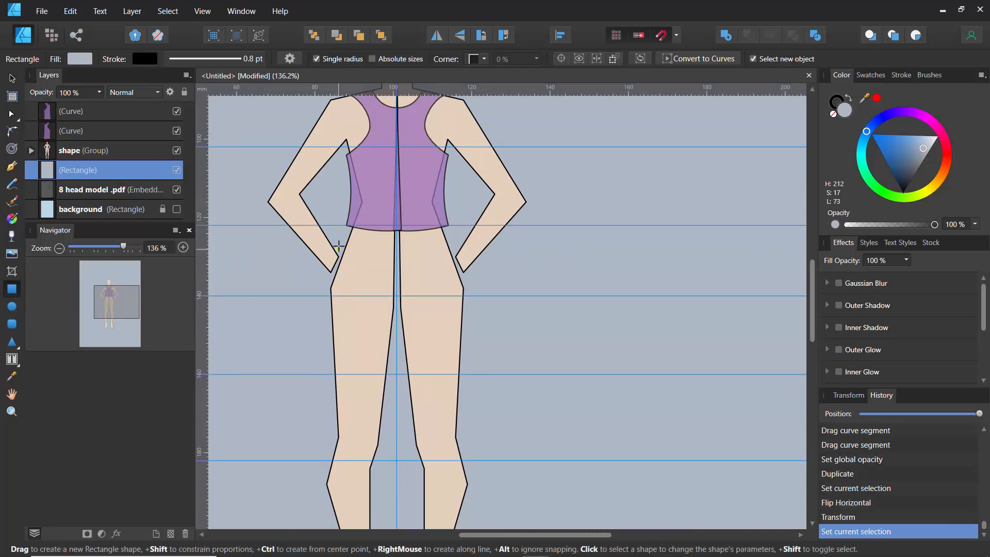
pyautogui.moveTo(338, 233); pyautogui.dragTo(463, 429)
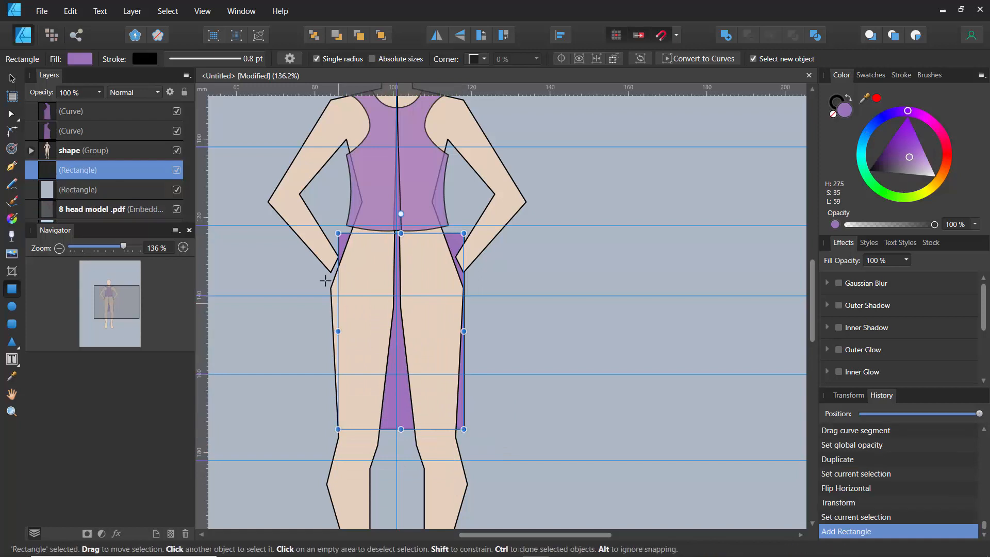
# - Shift the skirt rectangle slightly so it sits centered on the figure's hips
pyautogui.press('v')
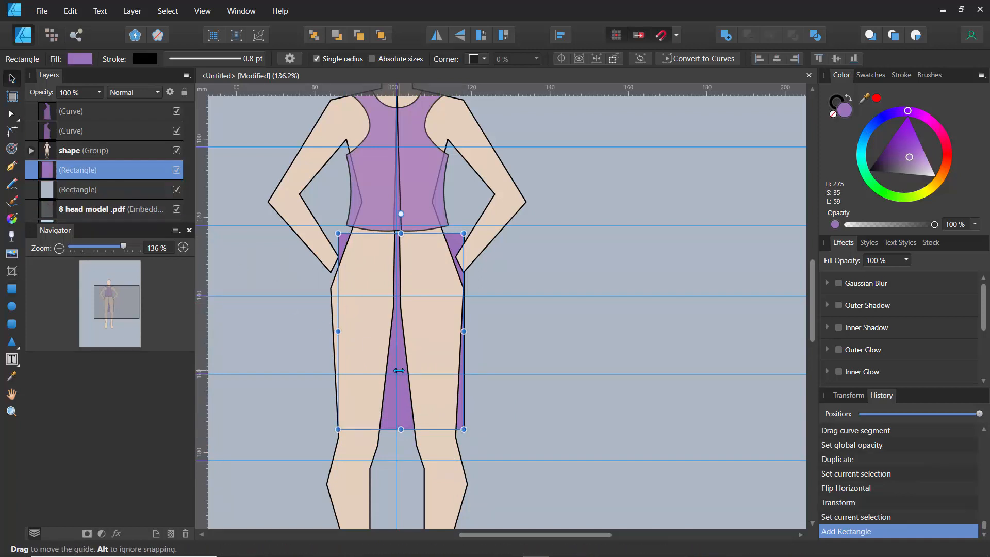
pyautogui.moveTo(385, 348)
pyautogui.mouseDown()
pyautogui.moveTo(367, 348)
pyautogui.moveTo(386, 343)
pyautogui.mouseUp()
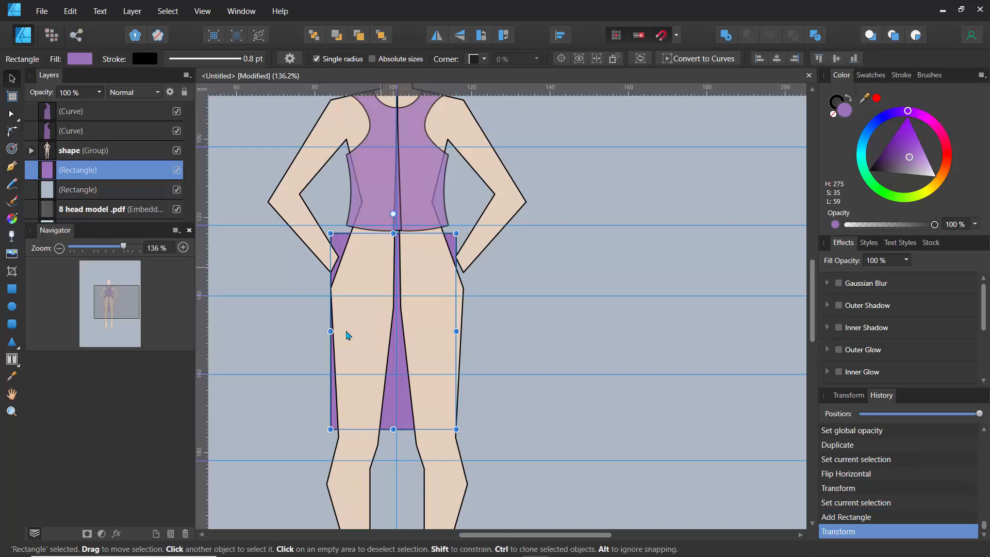
pyautogui.scroll(-1, 269, 223)
pyautogui.scroll(5, 268, 222)
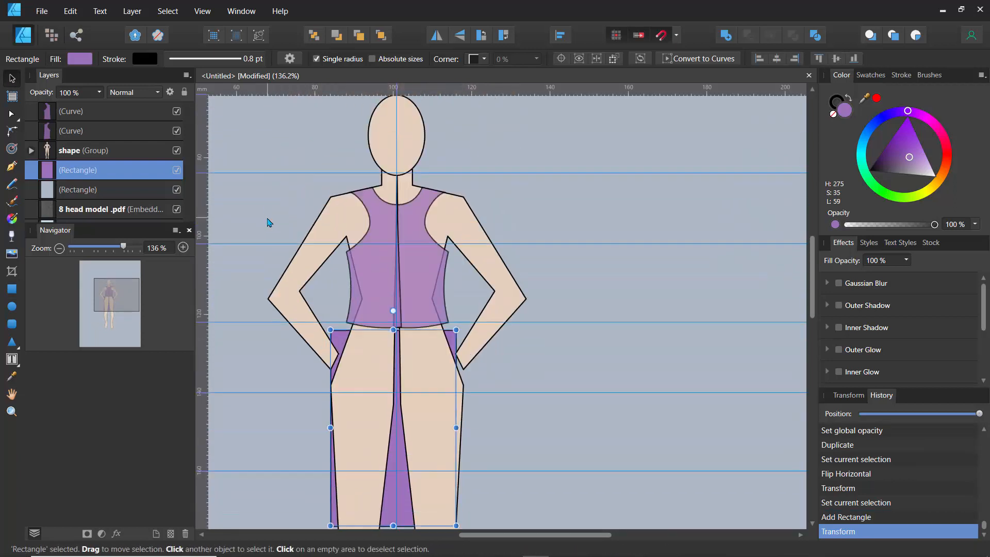
# - Move the skirt rectangle's layer above the figure group and lower its opacity to 64%
pyautogui.scroll(-4, 266, 232)
pyautogui.moveTo(95, 164); pyautogui.dragTo(48, 149)
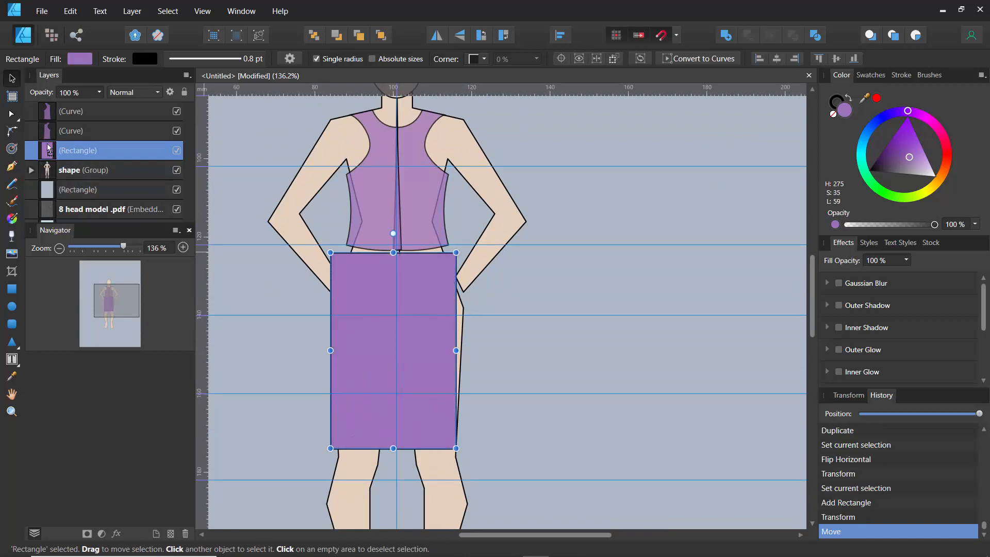
pyautogui.click(99, 92)
pyautogui.moveTo(101, 105); pyautogui.dragTo(69, 110)
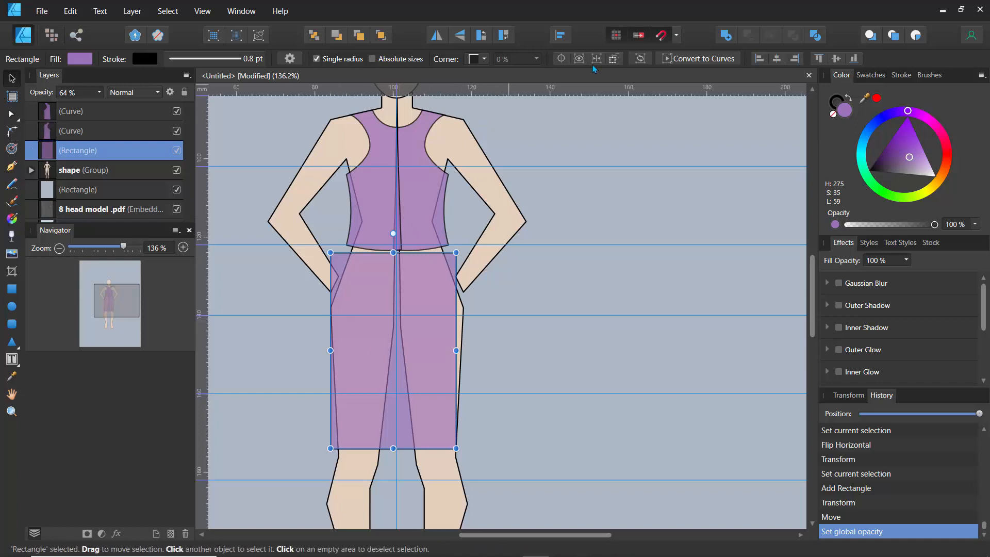
# - Convert the skirt to curves, pull its waist corners inward and bow both side seams outward with the Node tool
pyautogui.click(700, 62)
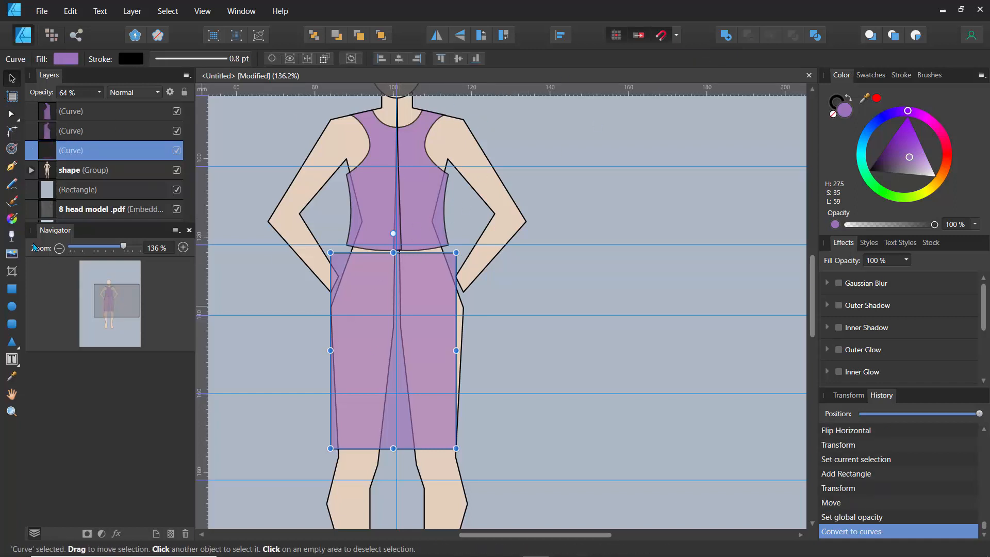
pyautogui.click(11, 114)
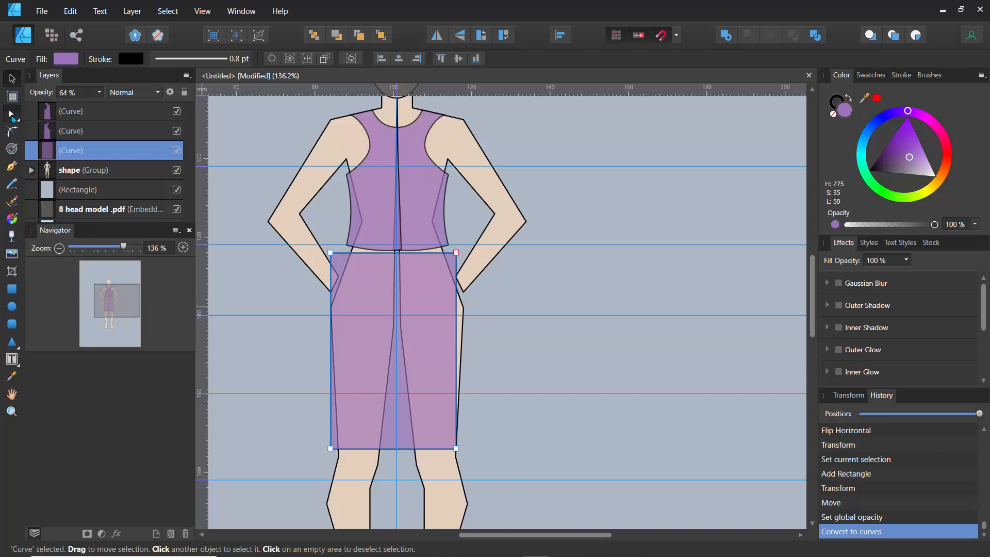
pyautogui.click(330, 253)
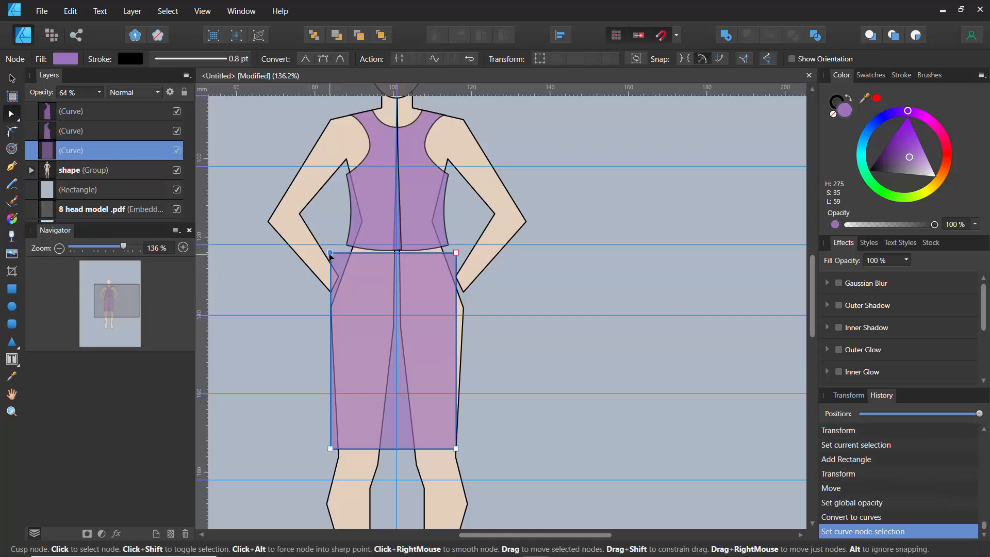
pyautogui.moveTo(336, 255); pyautogui.dragTo(351, 254)
pyautogui.moveTo(451, 256); pyautogui.dragTo(441, 261)
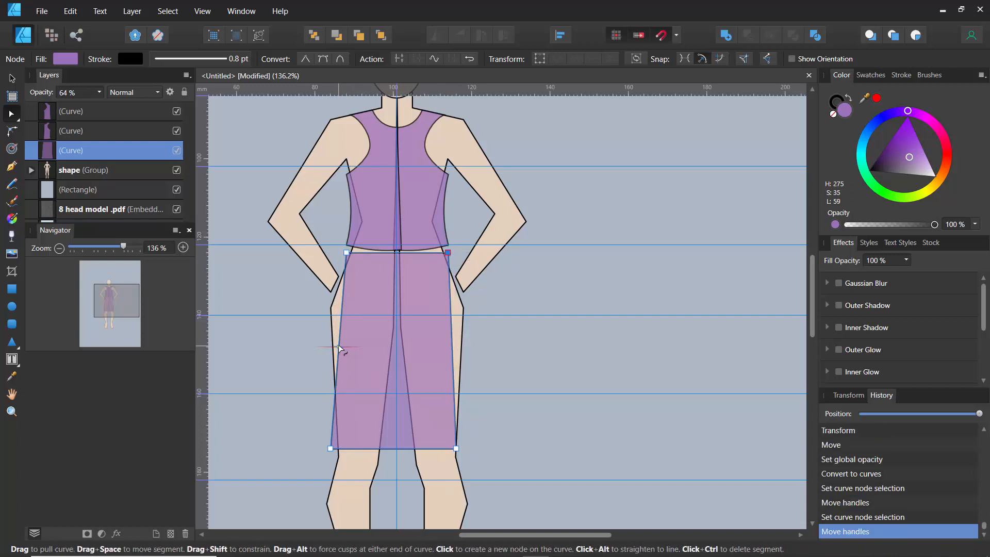
pyautogui.moveTo(339, 348); pyautogui.dragTo(324, 345)
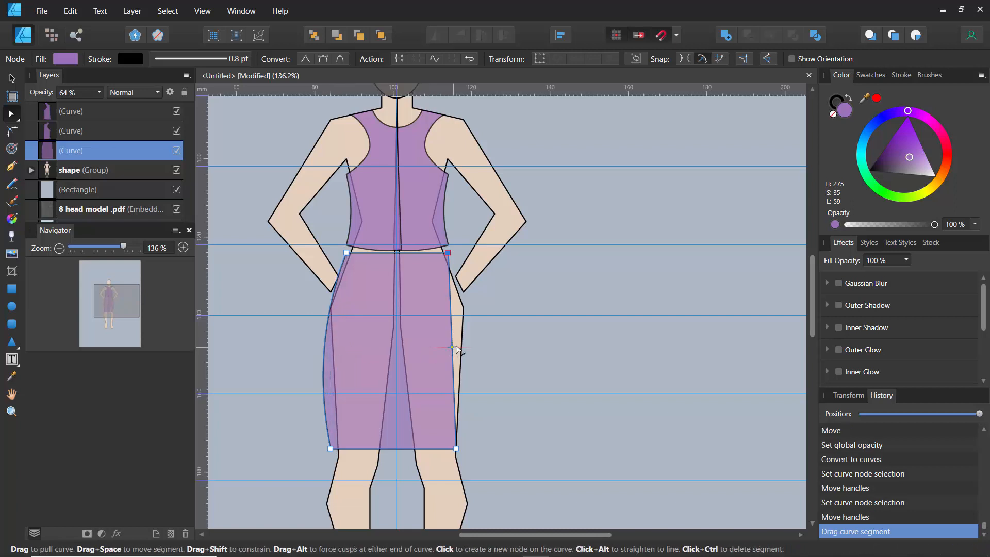
pyautogui.moveTo(456, 350); pyautogui.dragTo(473, 351)
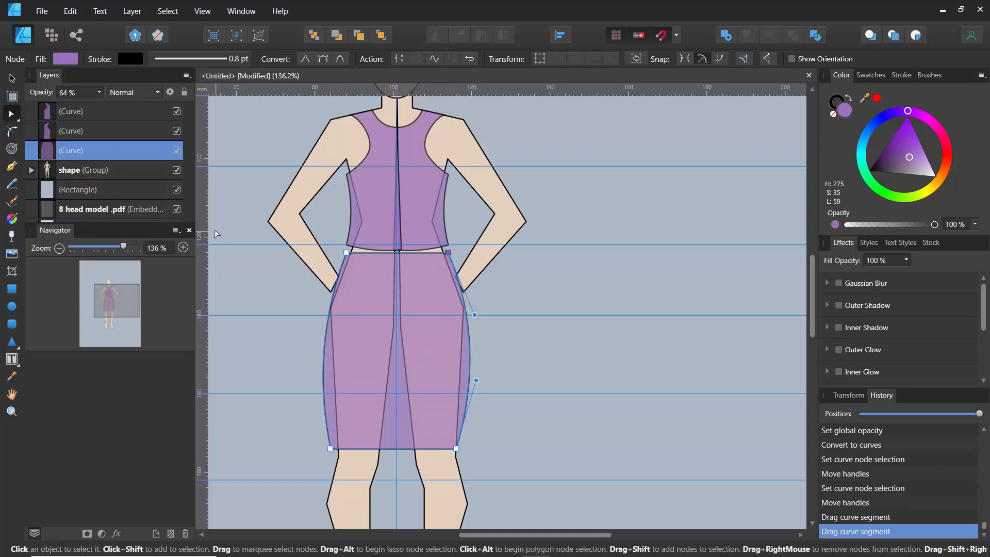
# - Inspect the skirt, background and bodice layers by selecting each in turn
pyautogui.scroll(3, 215, 230)
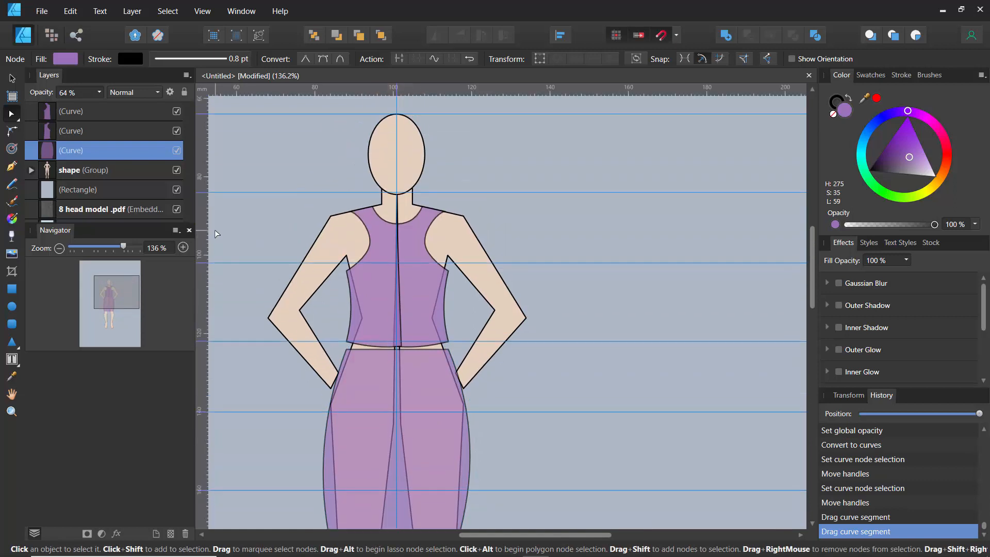
pyautogui.click(308, 194)
pyautogui.scroll(-3, 259, 205)
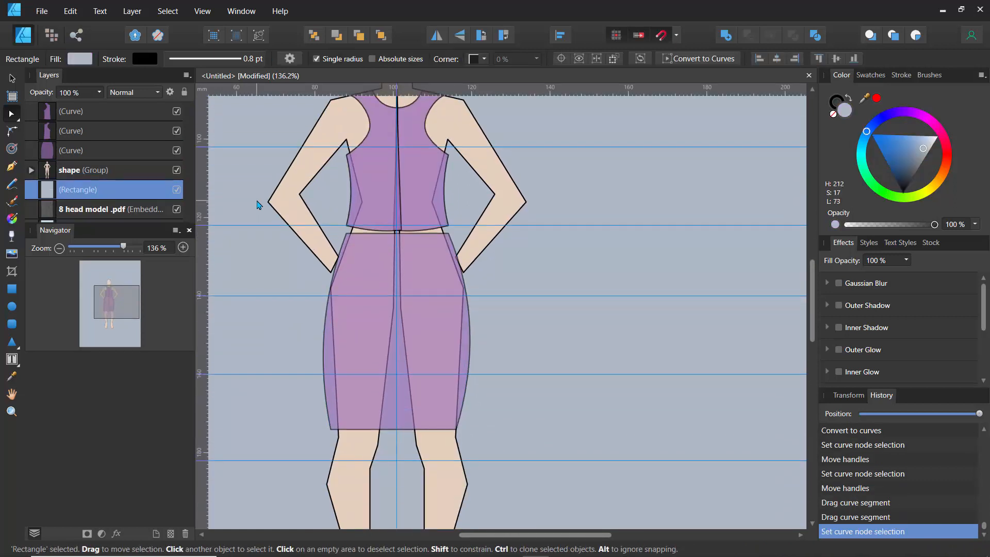
pyautogui.scroll(-3, 257, 204)
pyautogui.scroll(2, 258, 204)
pyautogui.click(404, 254)
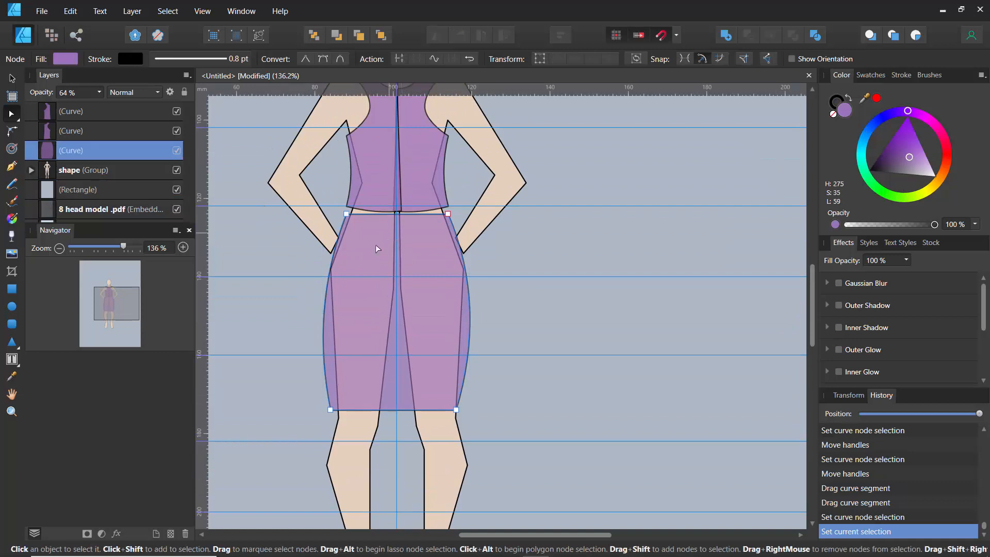
pyautogui.scroll(2, 371, 200)
pyautogui.click(375, 204)
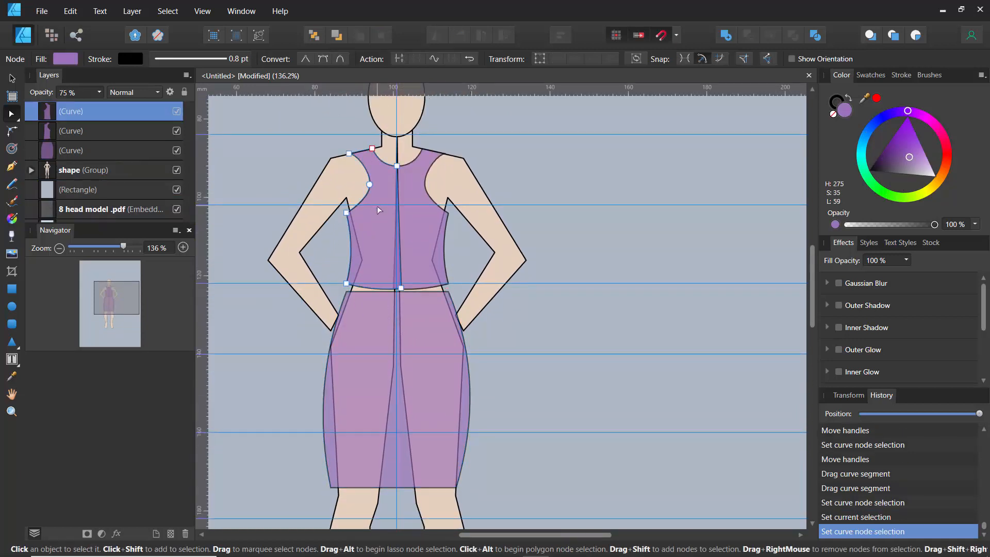
# - Duplicate the shaped skirt and move the copy to the empty area right of the figure
pyautogui.click(387, 351)
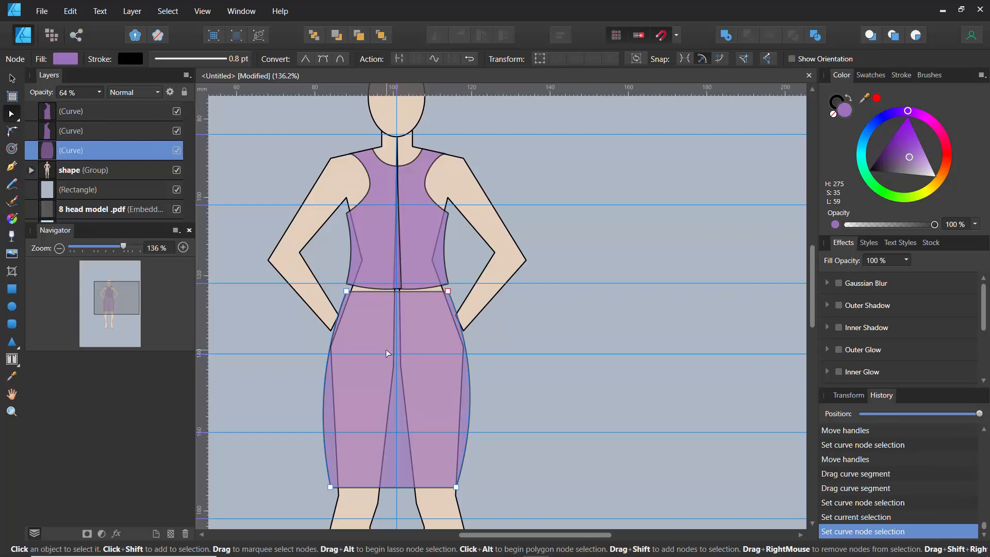
pyautogui.hotkey('ctrl', 'j')
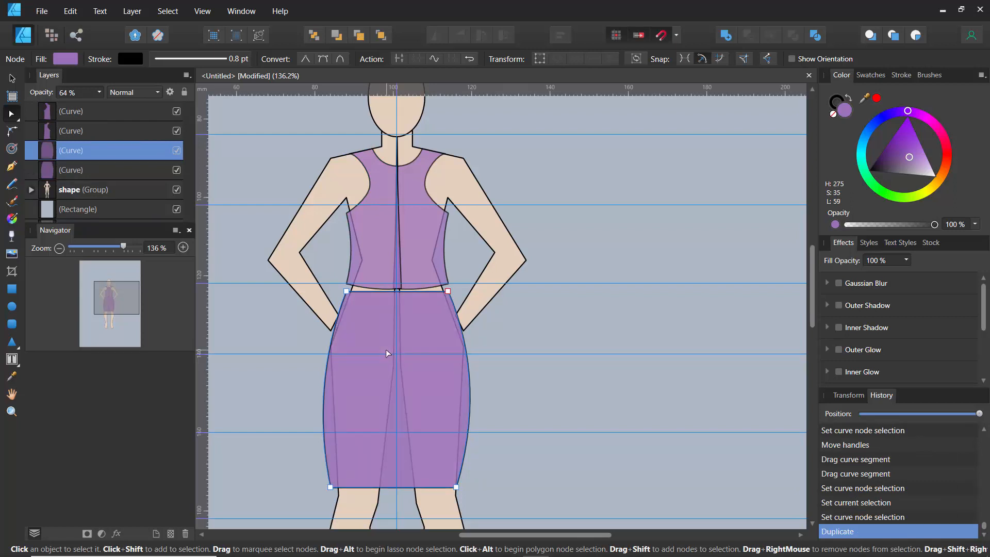
pyautogui.click(11, 78)
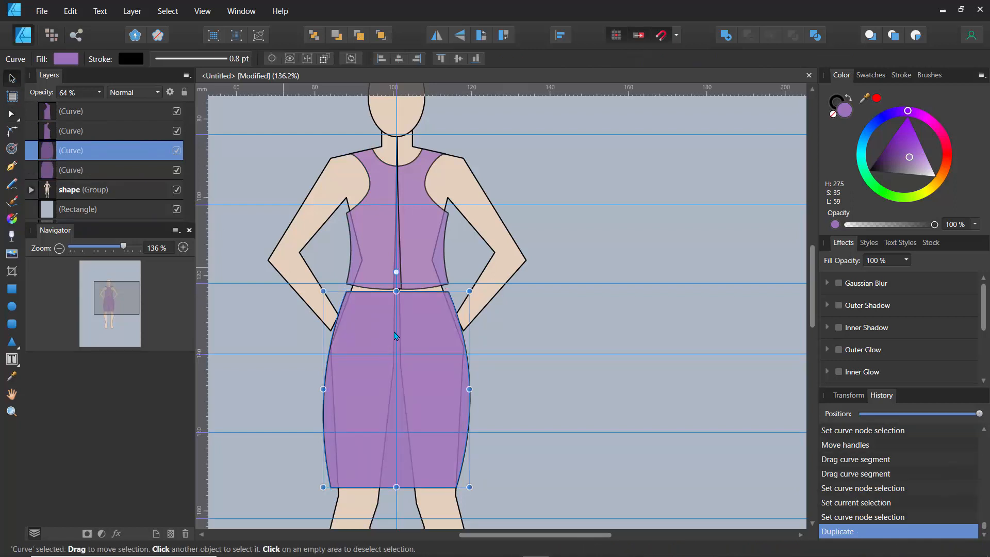
pyautogui.moveTo(419, 370); pyautogui.dragTo(636, 366)
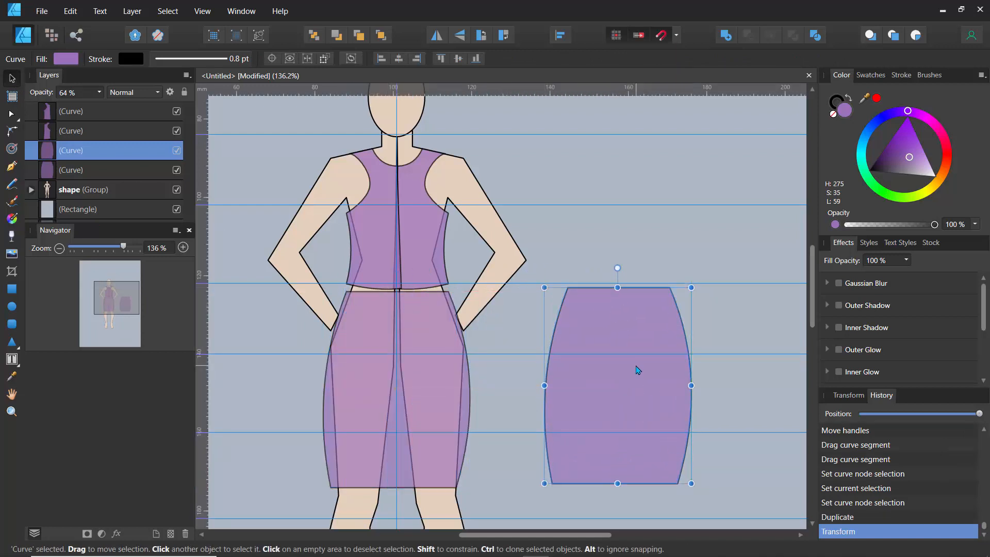
# - Duplicate the figure shape group and move the copy to the right, beneath the skirt copy
pyautogui.click(67, 192)
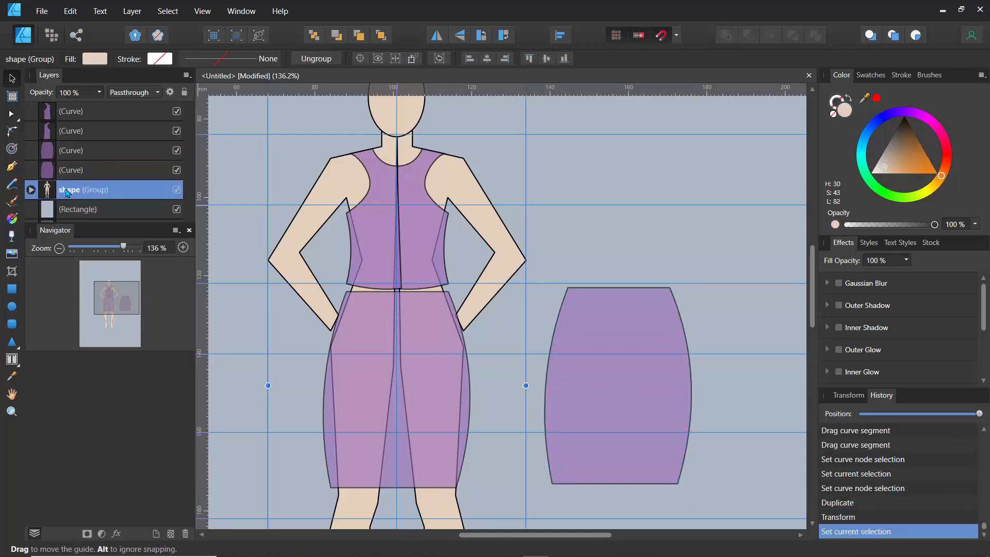
pyautogui.hotkey('ctrl', 'j')
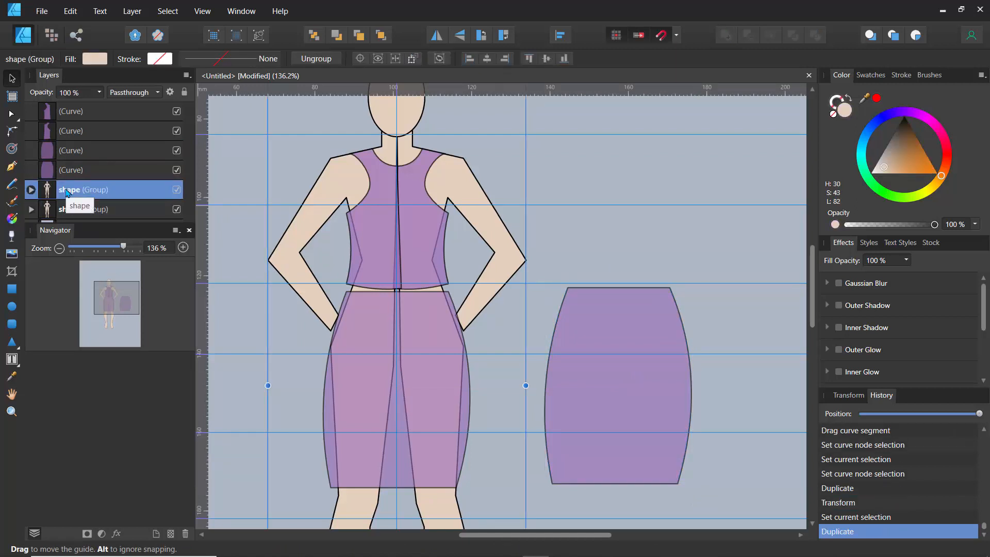
pyautogui.click(53, 213)
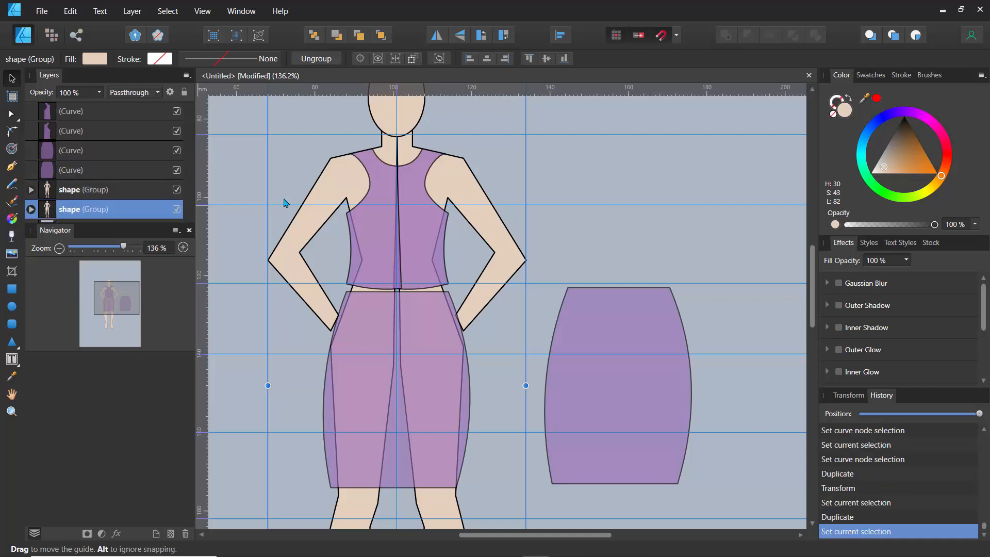
pyautogui.moveTo(398, 185); pyautogui.dragTo(574, 177)
pyautogui.scroll(-3, 405, 172)
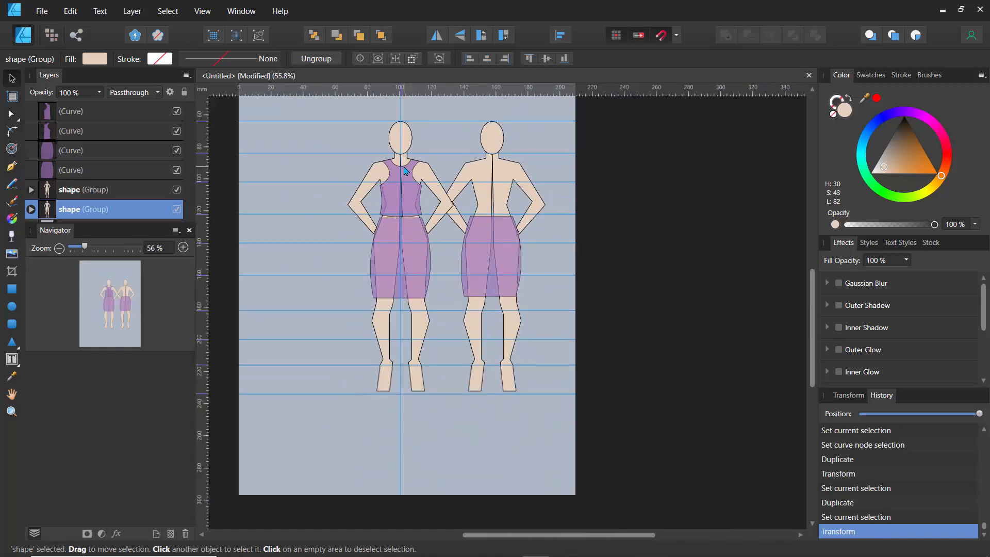
pyautogui.scroll(2, 406, 172)
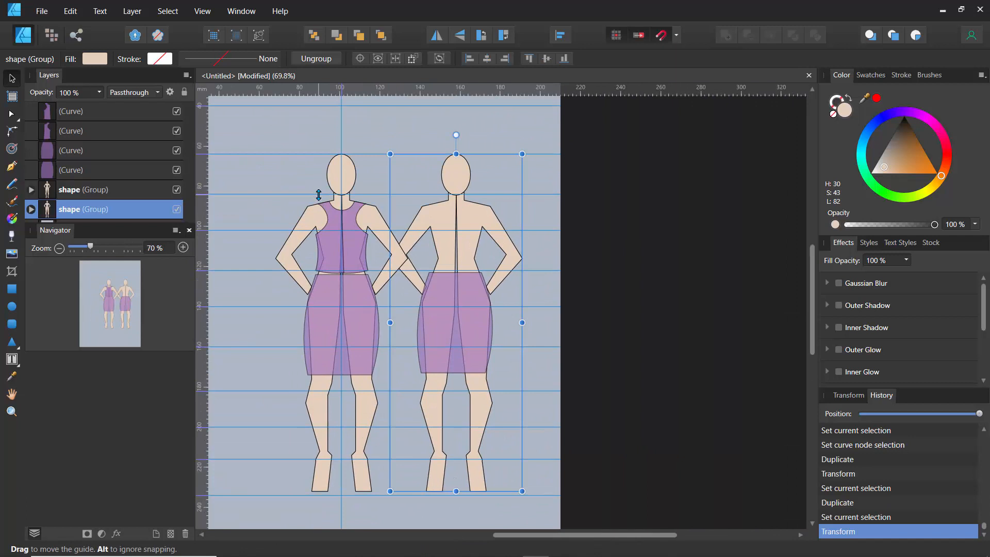
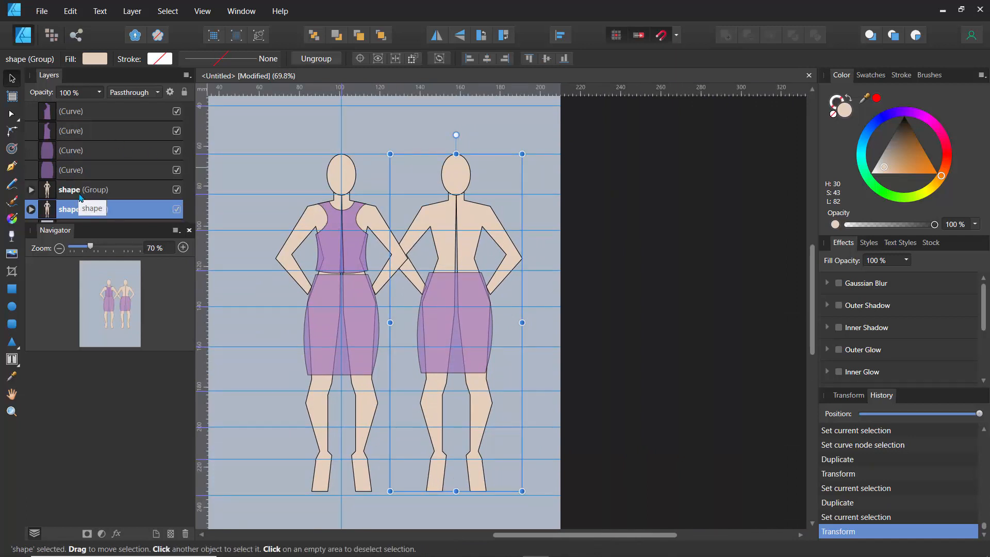
# - Lengthen the skirt copy on the right figure and widen its sides slightly
pyautogui.click(447, 317)
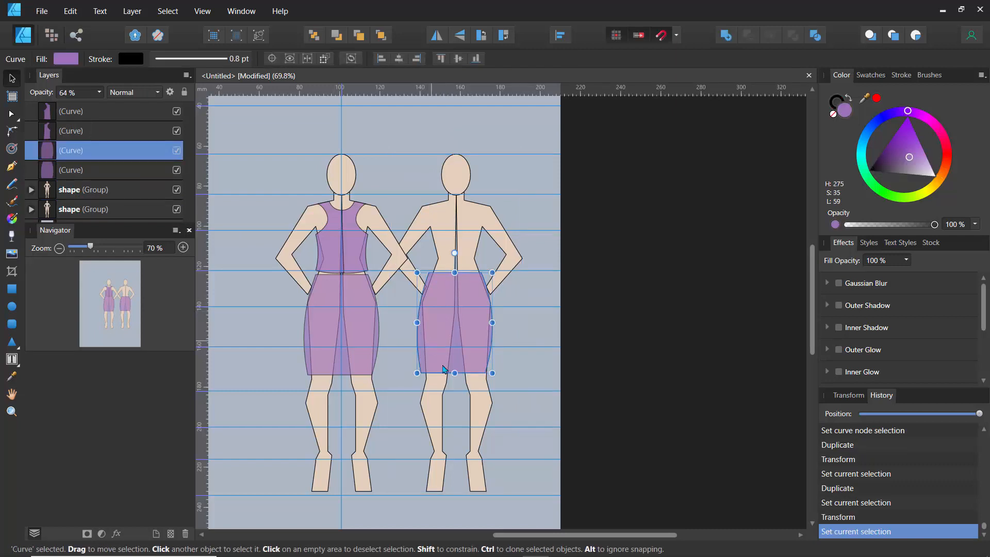
pyautogui.moveTo(454, 373); pyautogui.dragTo(459, 435)
pyautogui.moveTo(417, 353); pyautogui.dragTo(416, 354)
pyautogui.moveTo(492, 353); pyautogui.dragTo(499, 354)
pyautogui.click(527, 221)
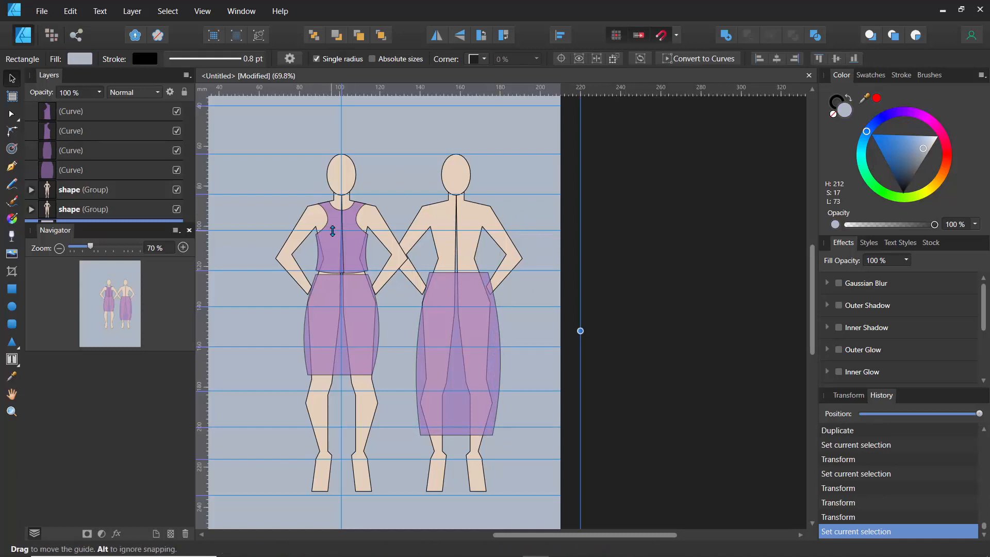
# - Group the two bodice curves of the left figure and name the group "top"
pyautogui.click(69, 115)
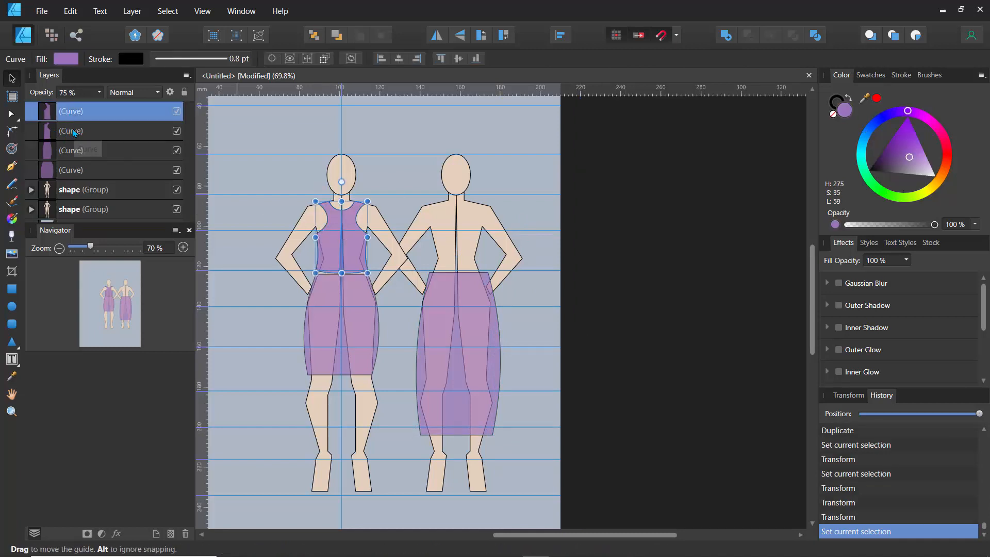
pyautogui.keyDown('shift'); pyautogui.click(75, 133); pyautogui.keyUp('shift')
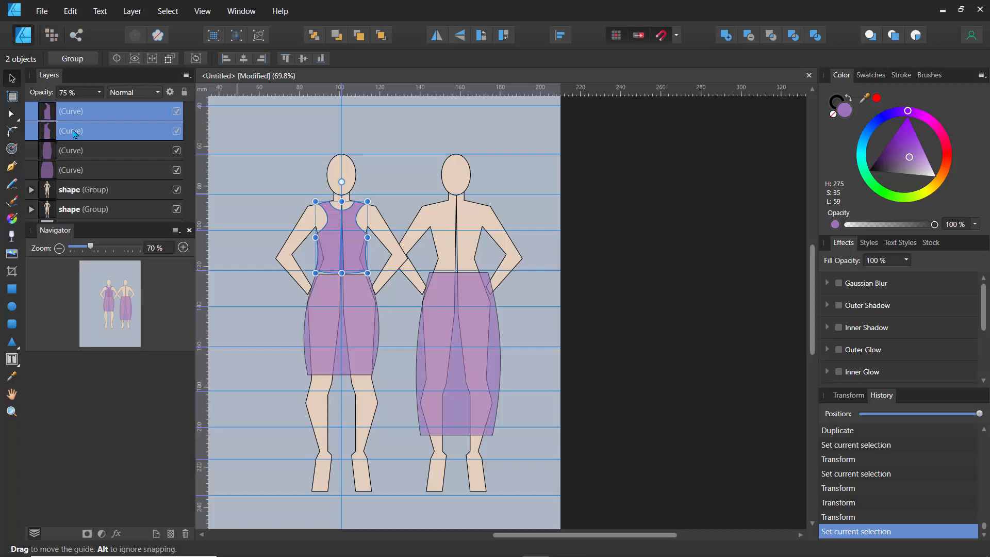
pyautogui.hotkey('ctrl', 'g')
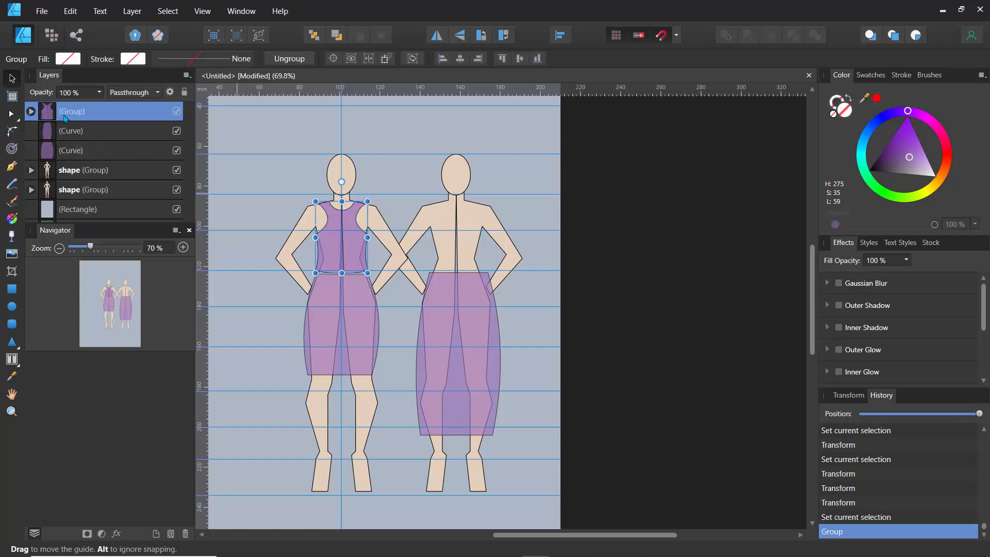
pyautogui.doubleClick(71, 112)
pyautogui.write('top')
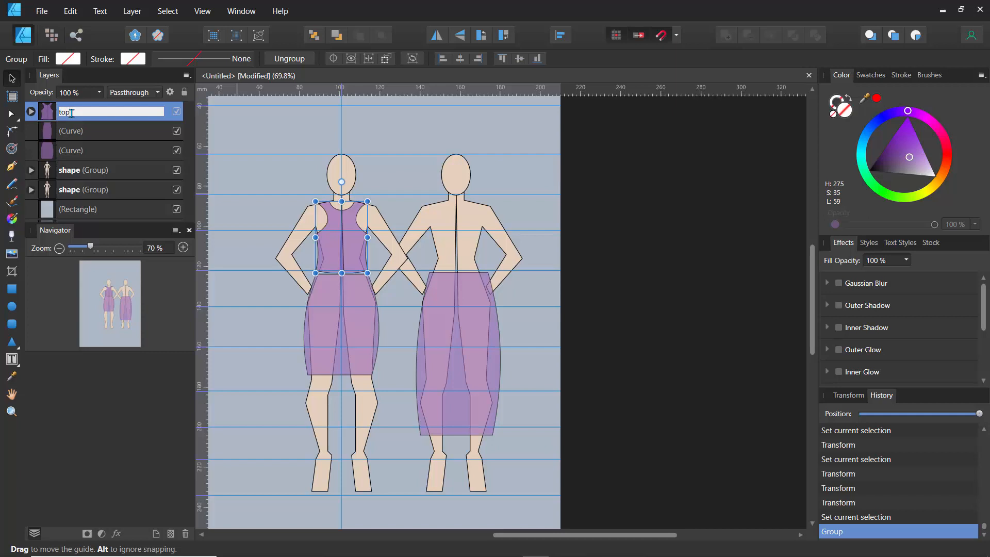
pyautogui.press('Return')
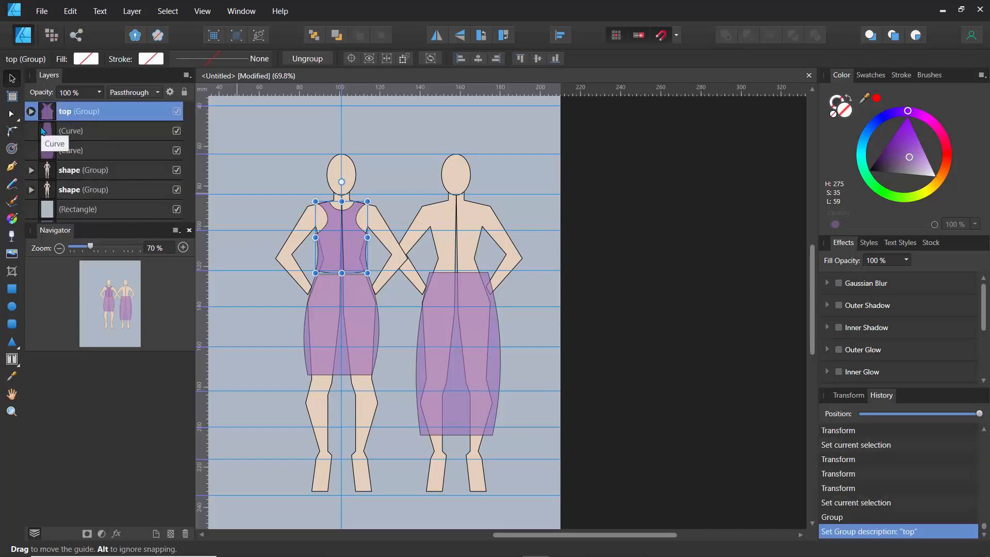
# - Duplicate the top group and move the copy onto the right figure's torso
pyautogui.hotkey('ctrl', 'j')
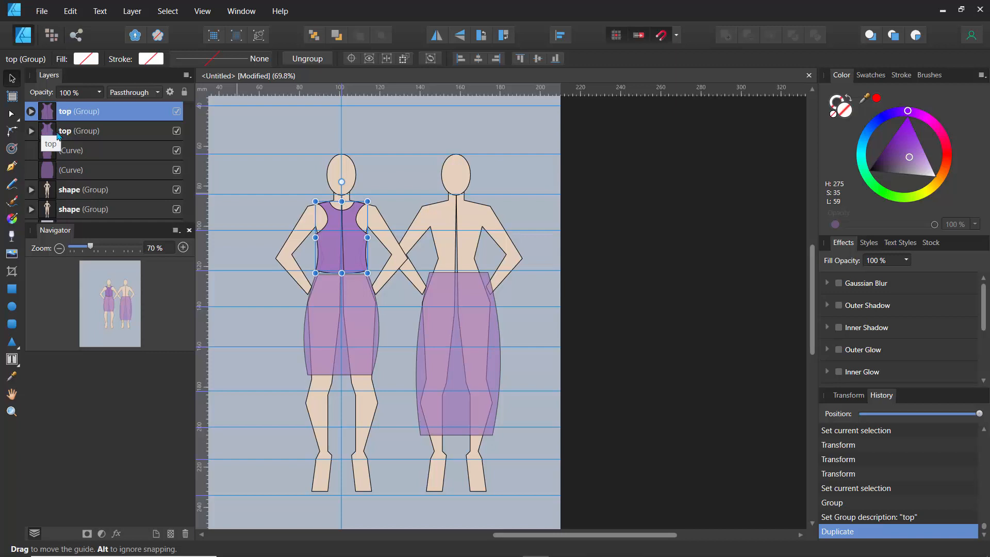
pyautogui.click(51, 132)
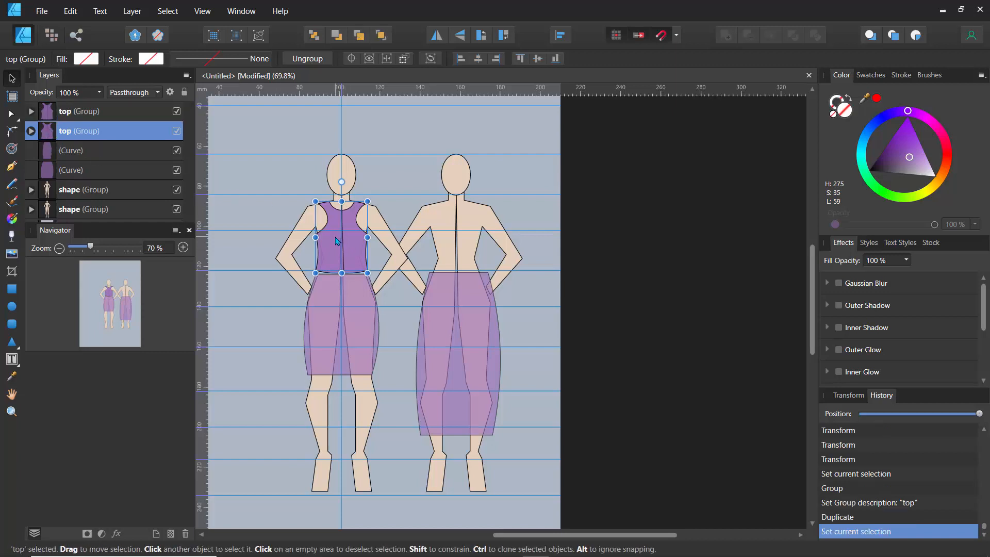
pyautogui.moveTo(338, 242); pyautogui.dragTo(449, 244)
# - Select the right figure's skirt and set its opacity to 100%
pyautogui.scroll(6, 457, 330)
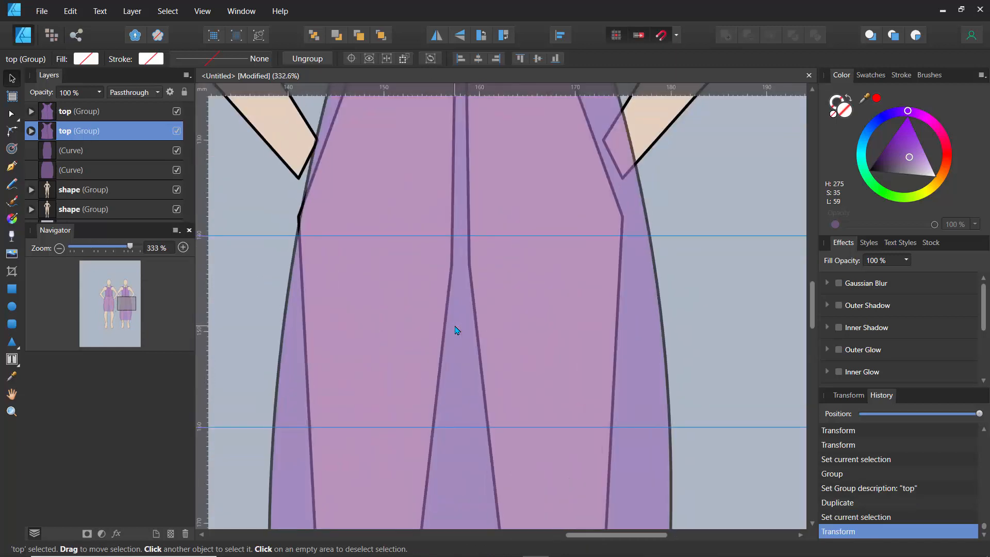
pyautogui.doubleClick(439, 253)
pyautogui.hscroll(2, 424, 222)
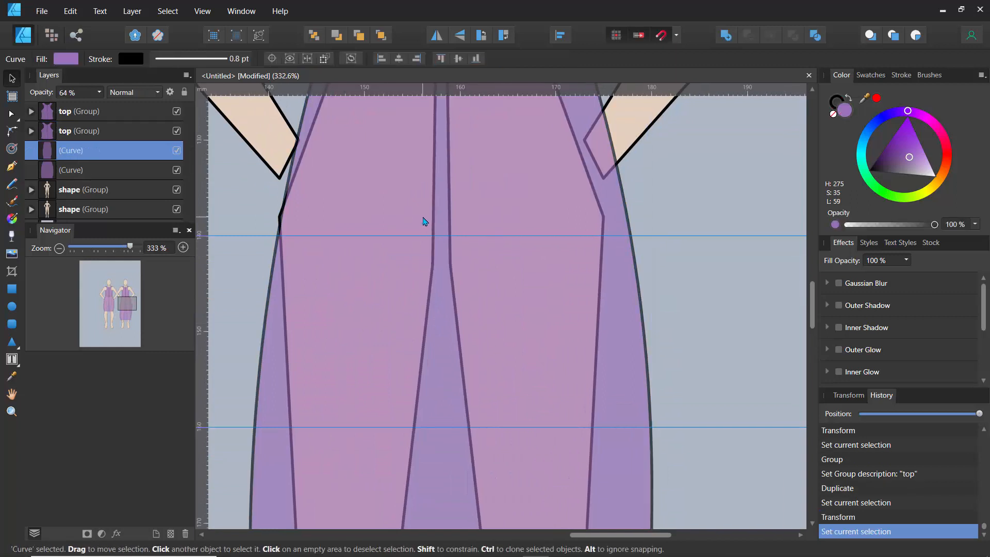
pyautogui.hscroll(2, 424, 222)
pyautogui.hscroll(-3, 424, 222)
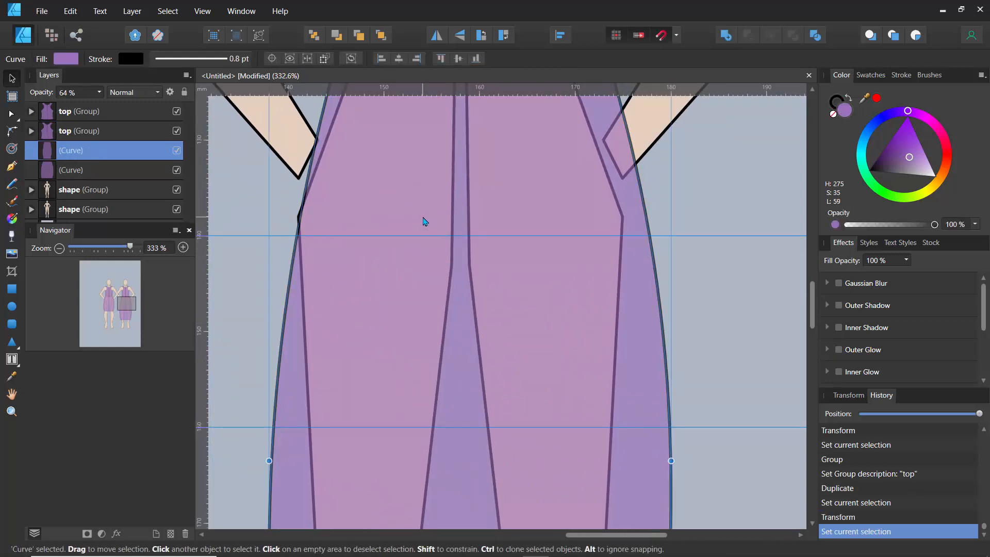
pyautogui.scroll(2, 424, 220)
pyautogui.scroll(-6, 423, 219)
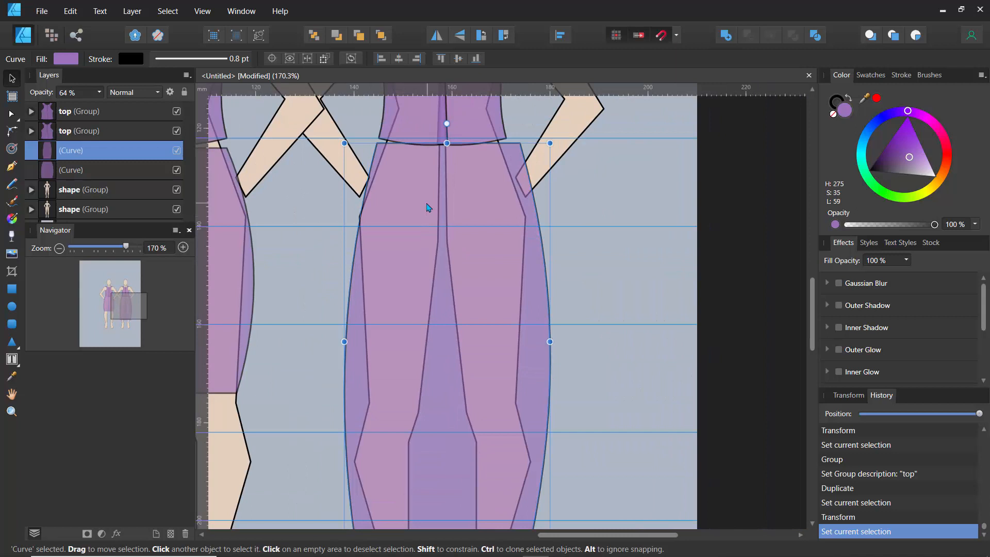
pyautogui.moveTo(426, 205); pyautogui.dragTo(419, 209)
pyautogui.scroll(5, 425, 222)
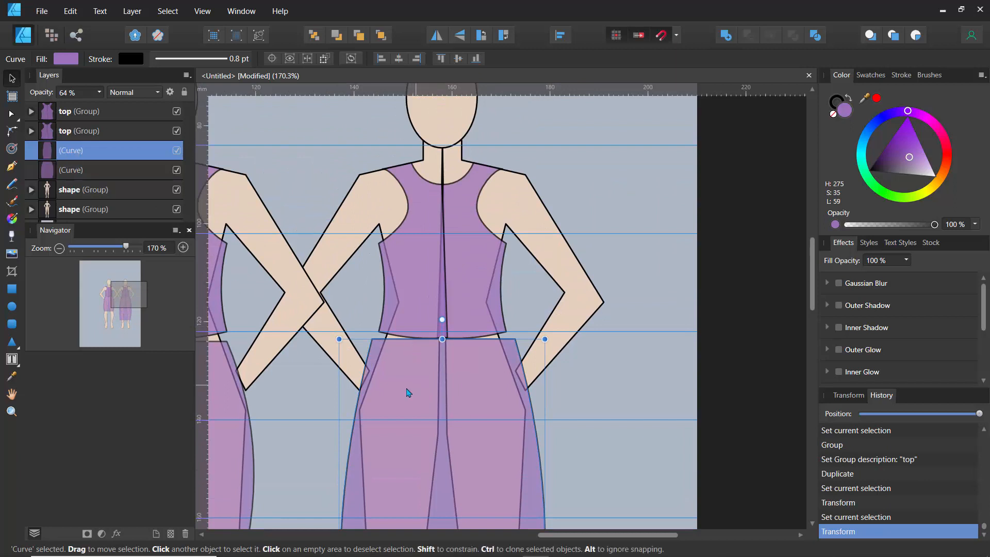
pyautogui.click(98, 94)
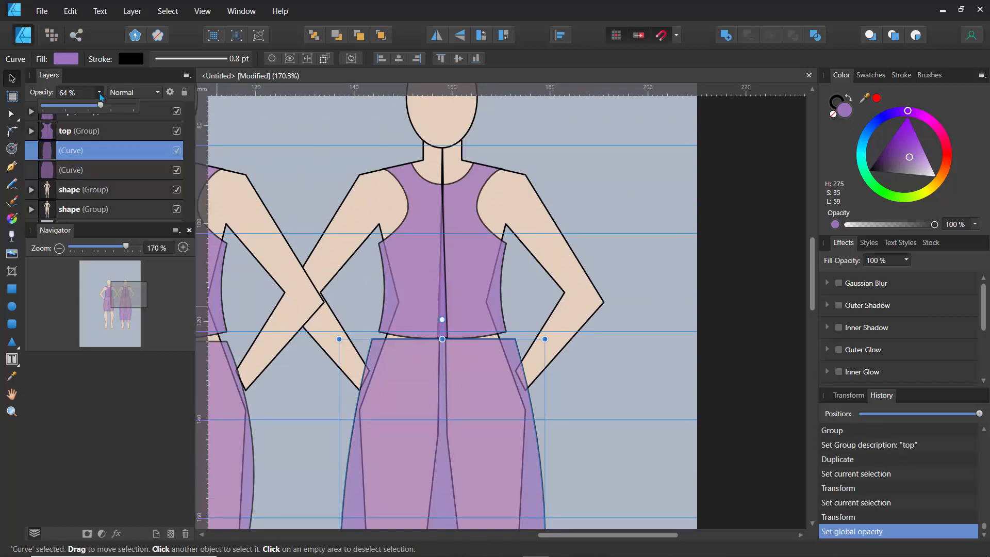
pyautogui.moveTo(103, 108); pyautogui.dragTo(135, 113)
# - Fill the right figure's skirt with a muted blue, hue 219, saturation 35, lightness 59
pyautogui.scroll(-3, 334, 222)
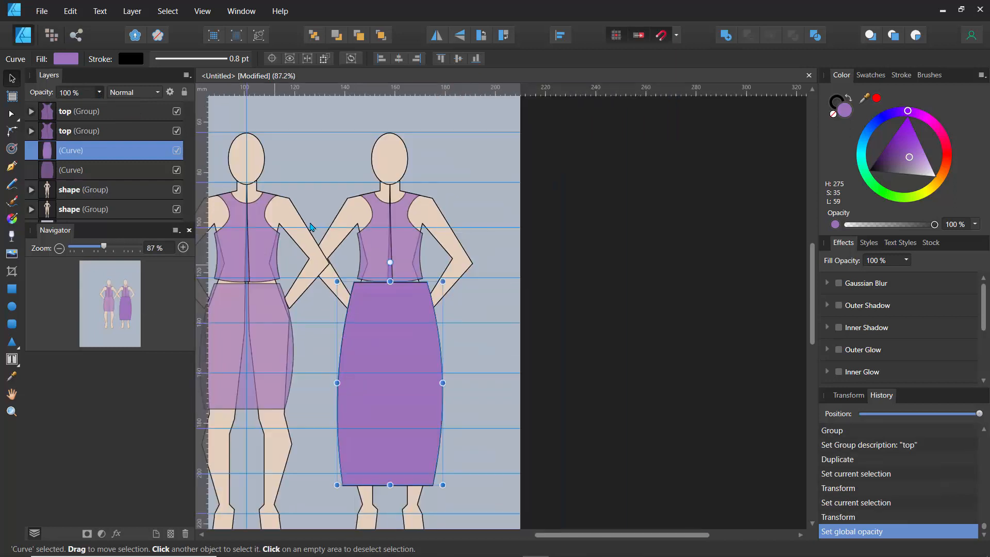
pyautogui.moveTo(309, 222); pyautogui.dragTo(397, 203)
pyautogui.click(867, 136)
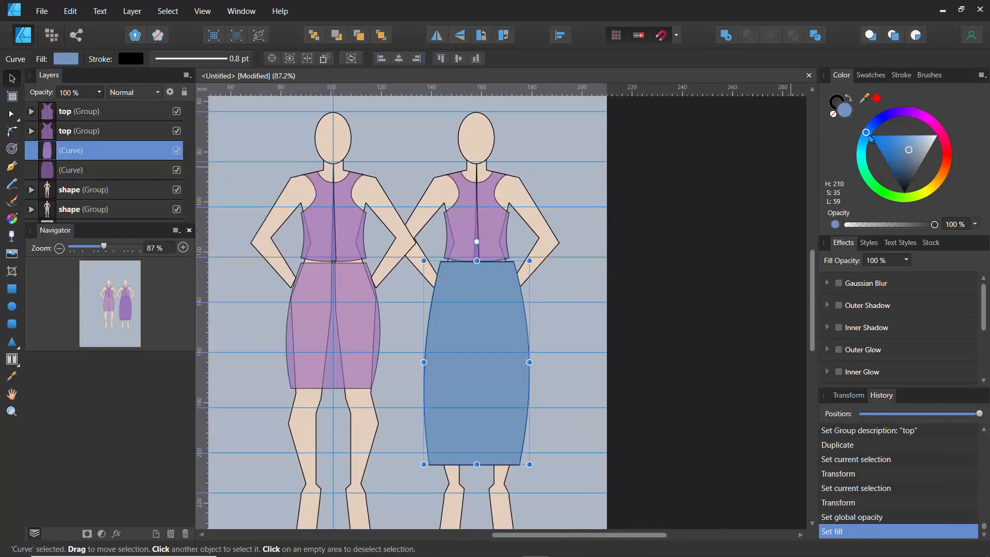
pyautogui.moveTo(869, 140); pyautogui.dragTo(869, 130)
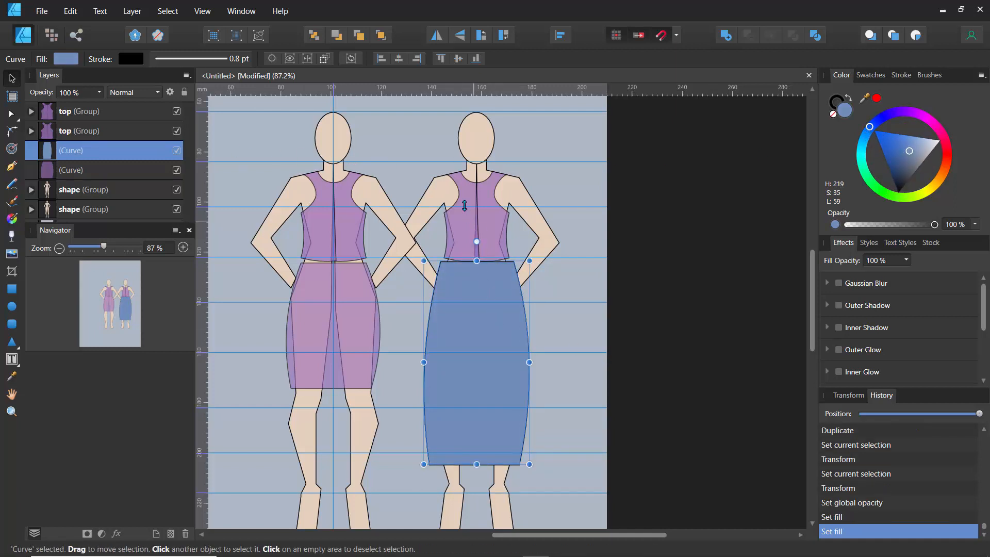
# - Apply the skirt's blue to the right figure's top by sampling it with the Color Picker
pyautogui.click(465, 205)
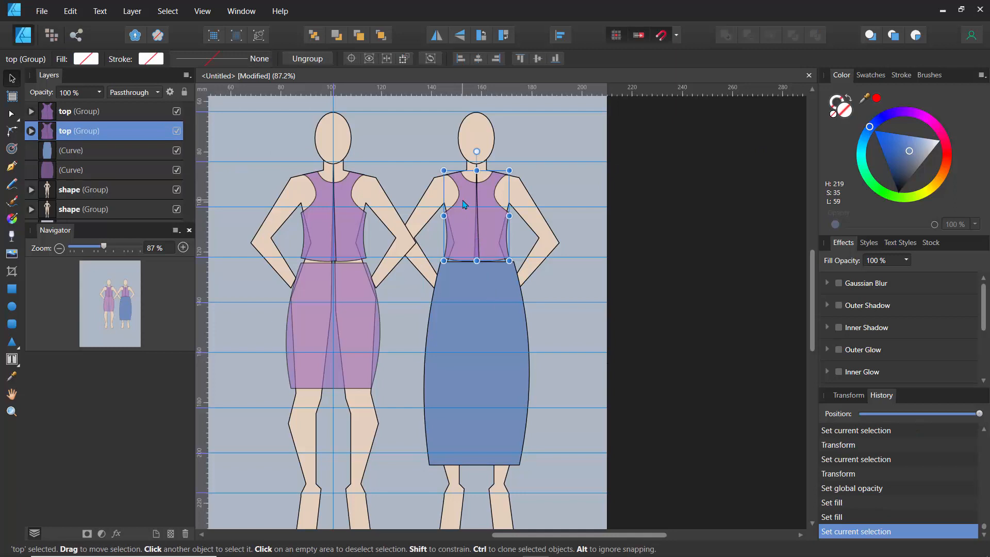
pyautogui.click(11, 378)
pyautogui.click(496, 279)
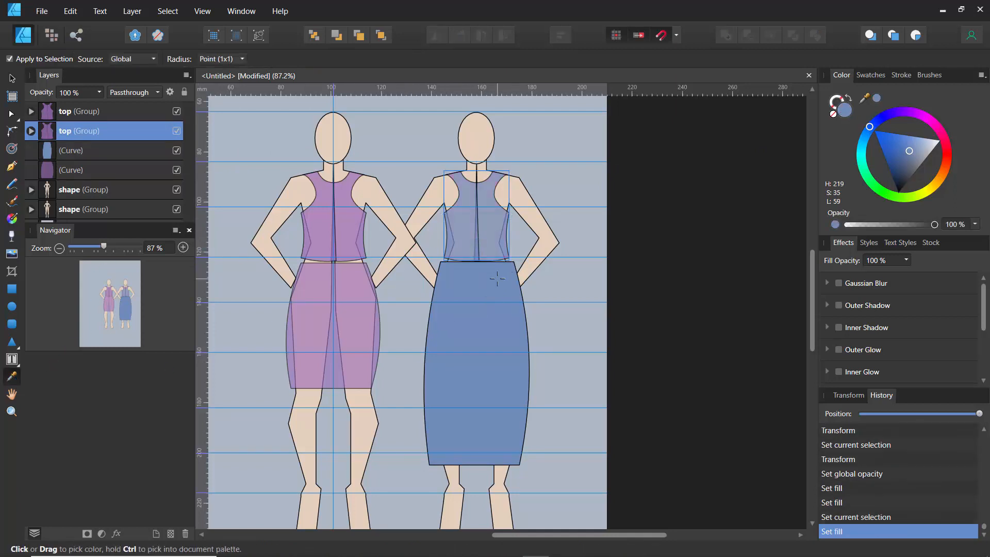
# - Reshape the neckline curves of both bodice halves of the right top with the Node tool
pyautogui.scroll(5, 456, 216)
pyautogui.scroll(-3, 456, 216)
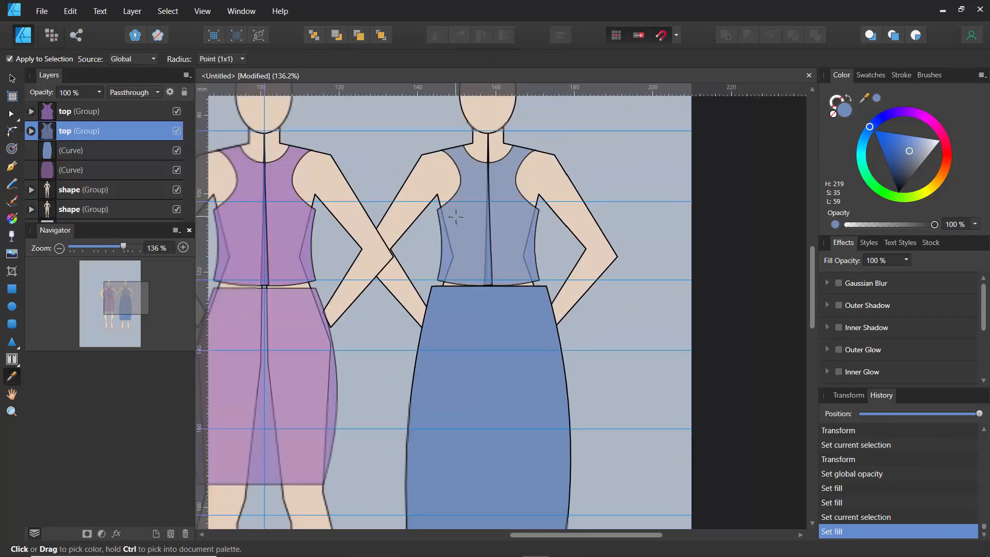
pyautogui.moveTo(99, 237); pyautogui.dragTo(714, 122)
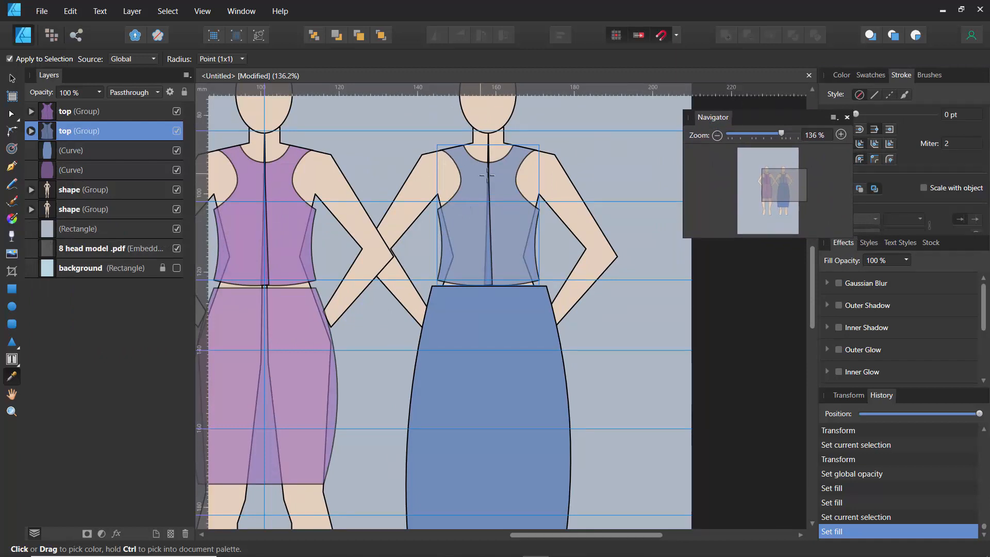
pyautogui.click(31, 130)
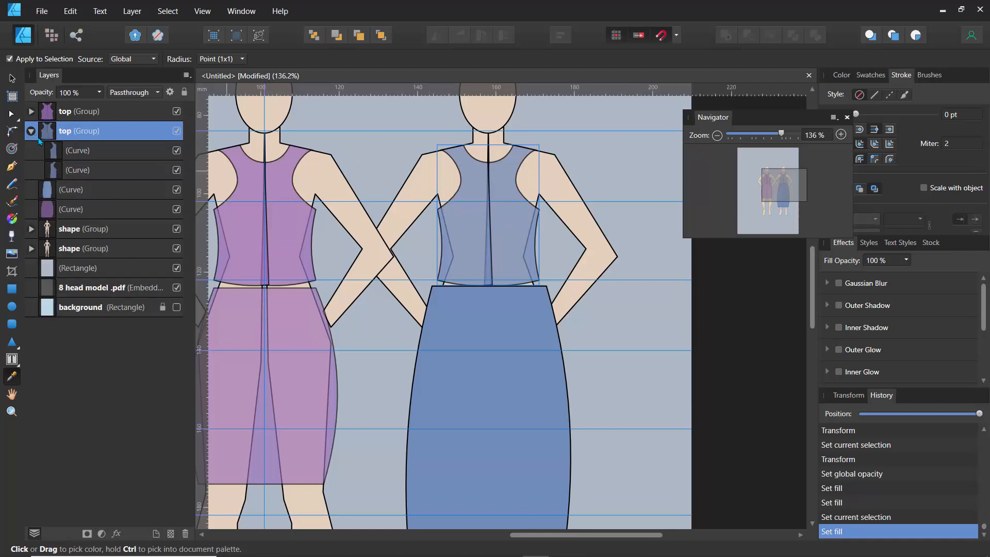
pyautogui.click(61, 152)
pyautogui.click(12, 114)
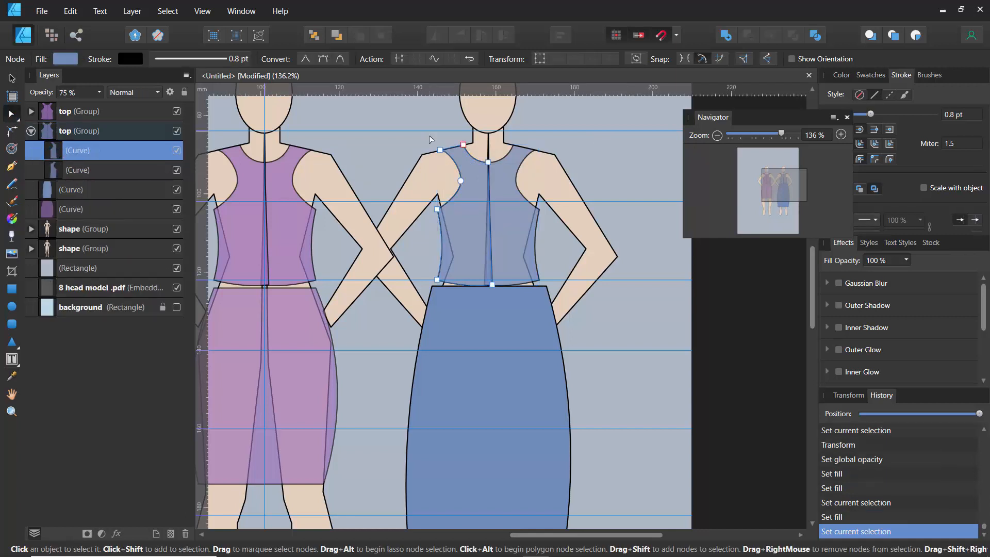
pyautogui.scroll(5, 465, 163)
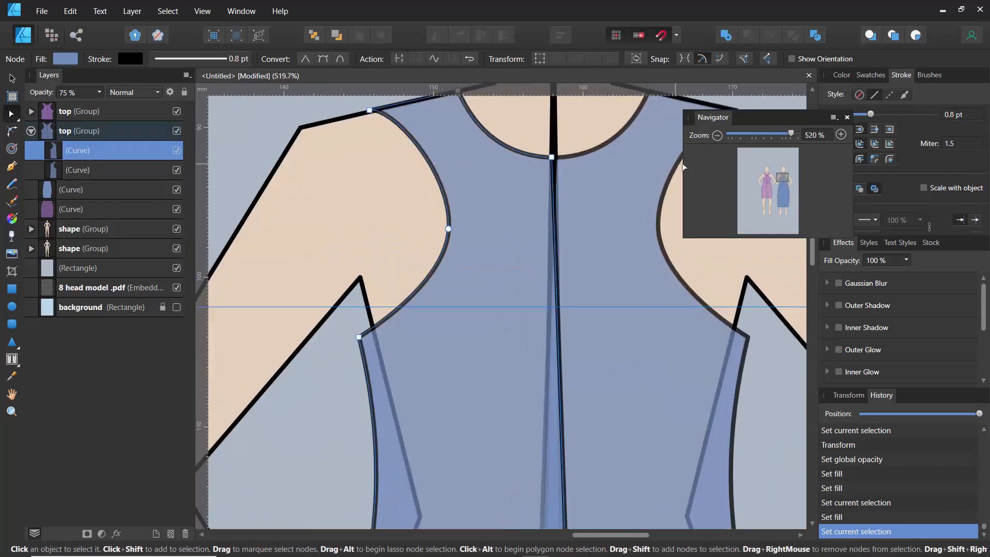
pyautogui.moveTo(792, 135)
pyautogui.mouseDown()
pyautogui.moveTo(765, 136)
pyautogui.moveTo(790, 137)
pyautogui.mouseUp()
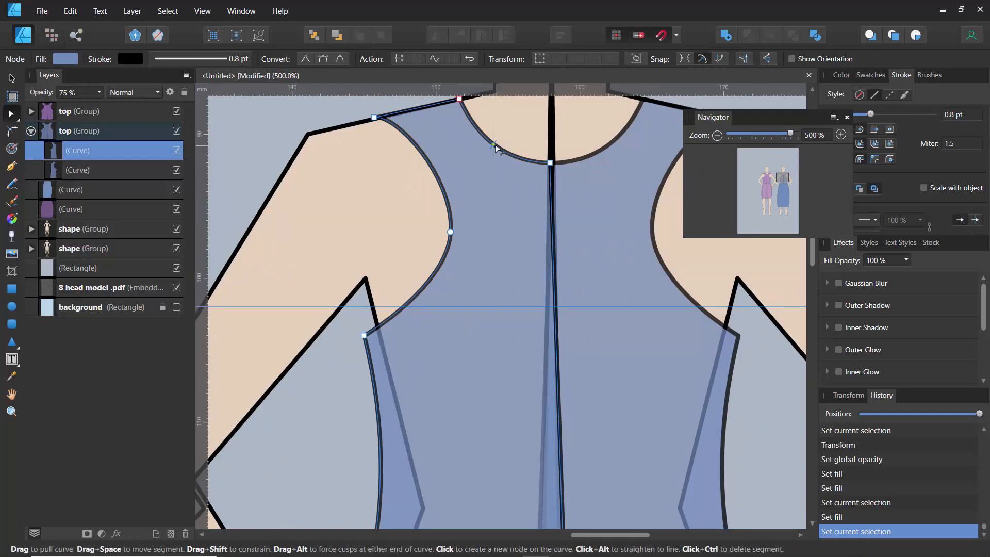
pyautogui.moveTo(492, 146)
pyautogui.mouseDown()
pyautogui.moveTo(504, 133)
pyautogui.moveTo(498, 140)
pyautogui.mouseUp()
pyautogui.scroll(-3, 416, 184)
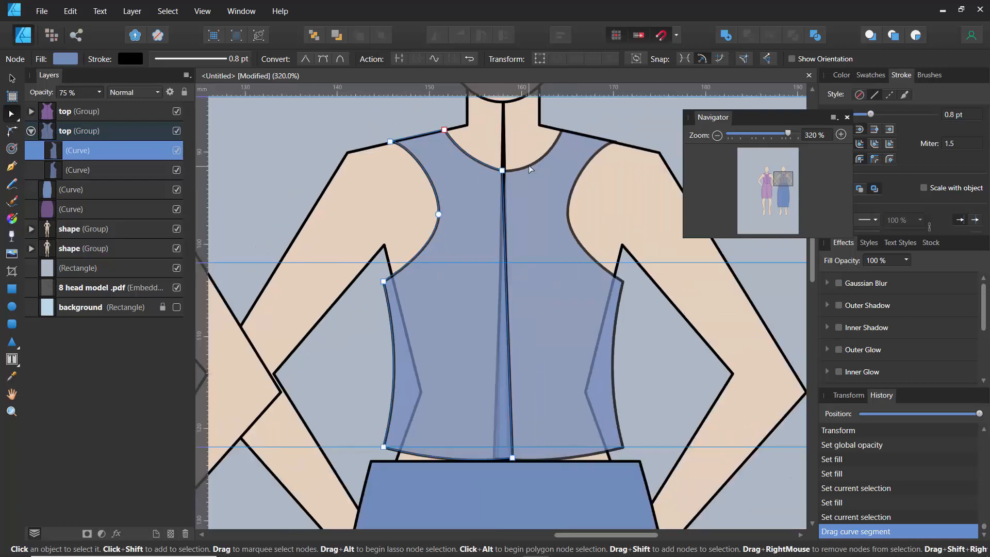
pyautogui.click(528, 165)
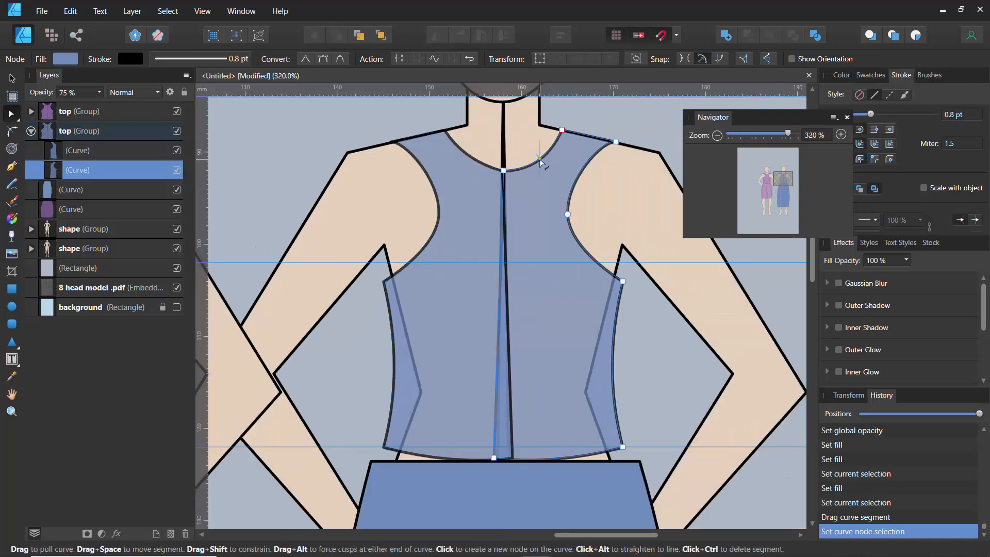
pyautogui.moveTo(539, 159); pyautogui.dragTo(540, 160)
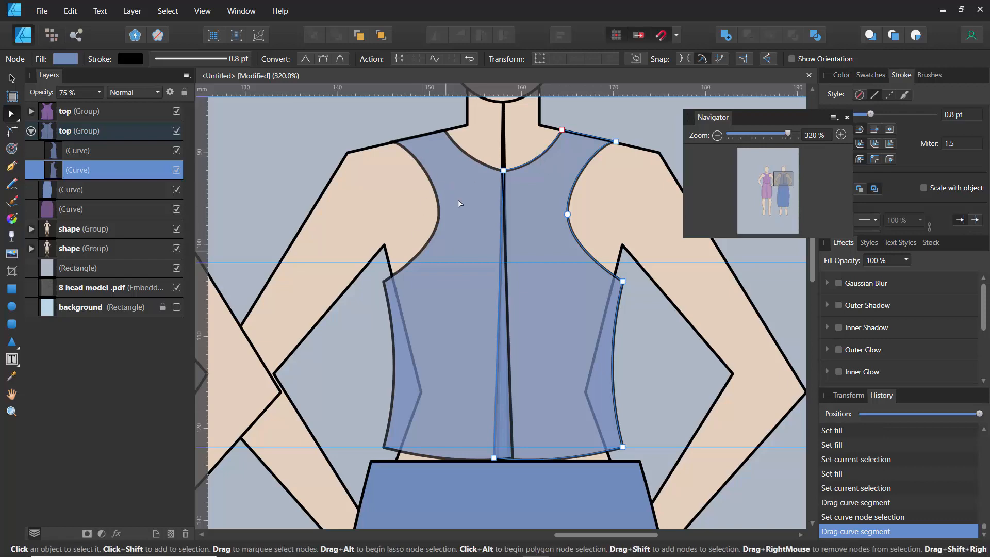
# - Start a Pen line on the left figure's top, running from the left neckline edge toward the centre
pyautogui.scroll(-5, 444, 199)
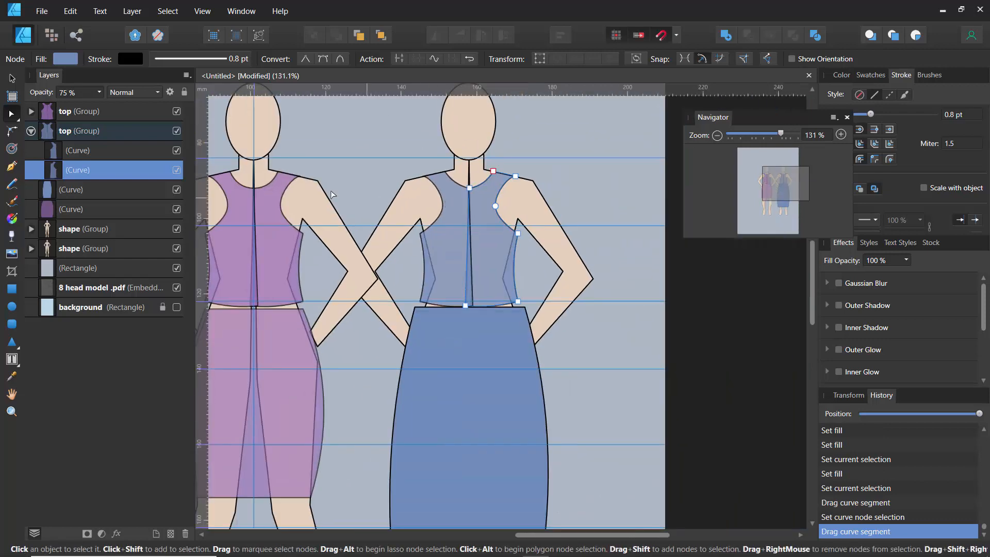
pyautogui.moveTo(344, 198); pyautogui.dragTo(441, 197)
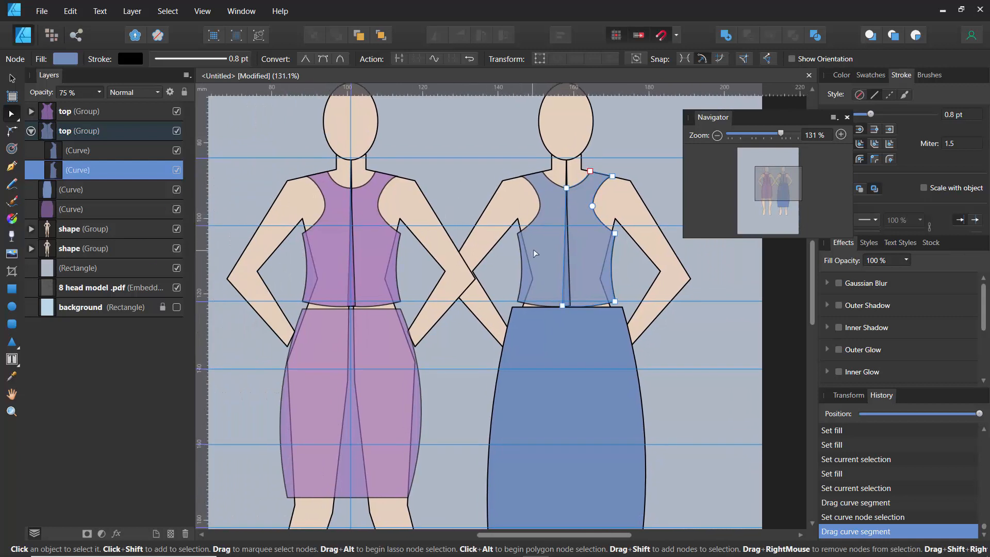
pyautogui.click(546, 247)
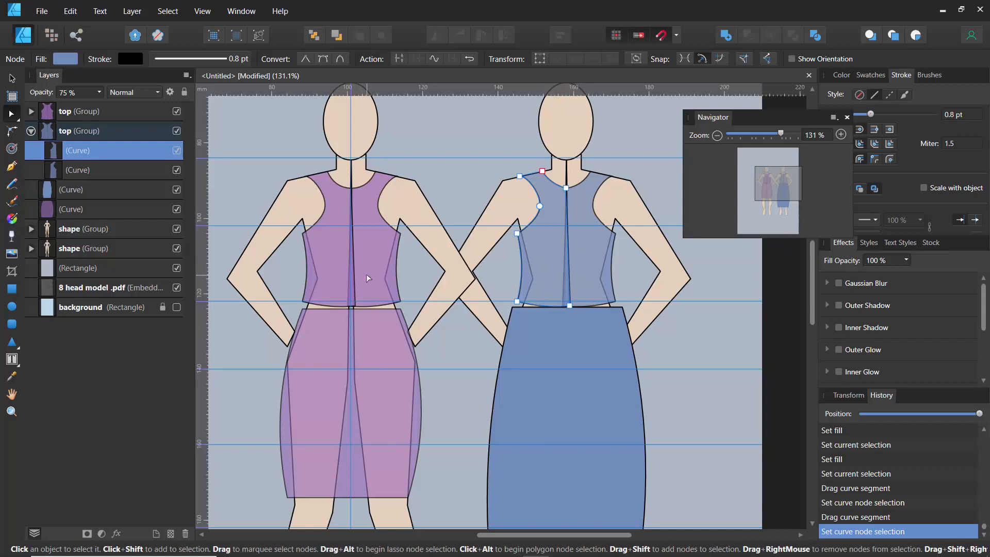
pyautogui.click(31, 132)
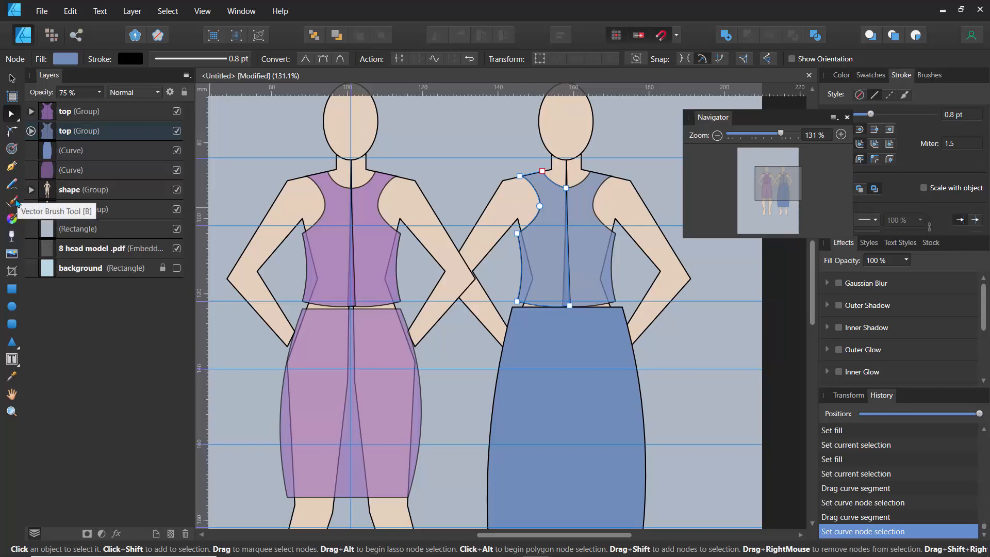
pyautogui.click(11, 166)
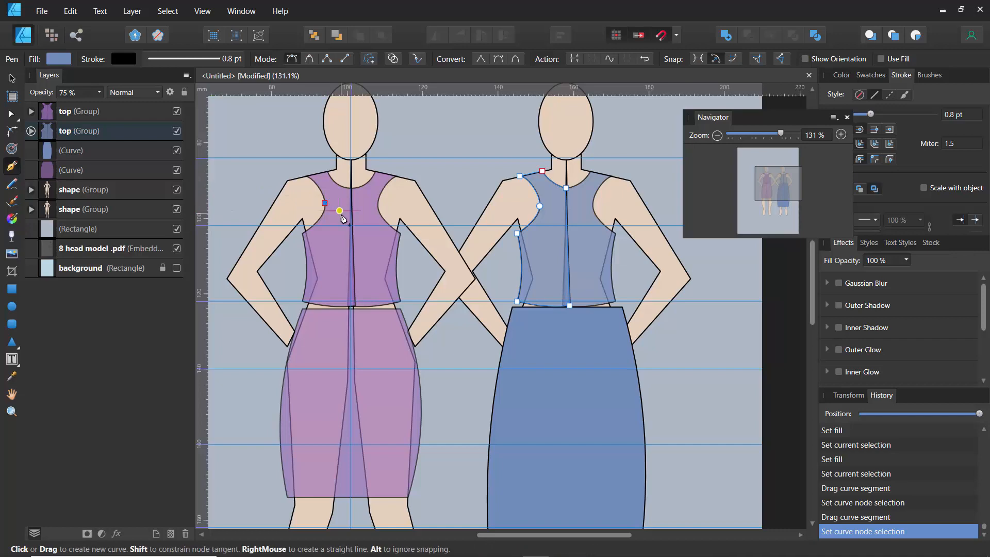
pyautogui.click(324, 202)
pyautogui.click(340, 211)
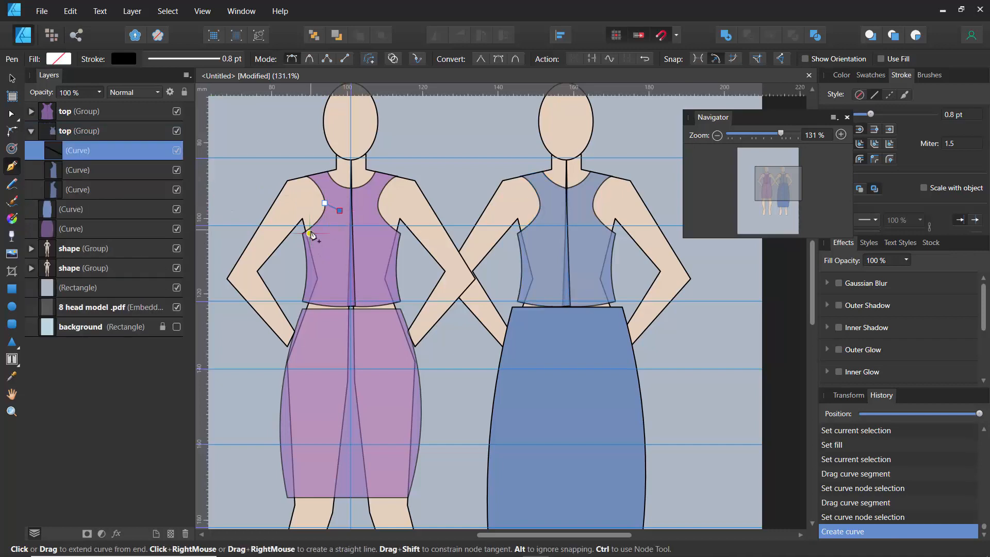
pyautogui.scroll(5, 310, 232)
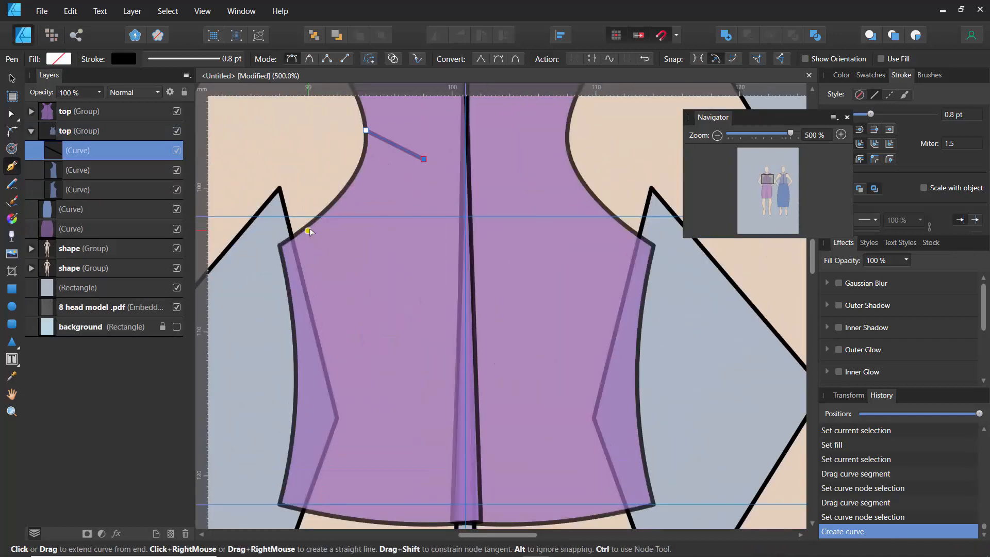
pyautogui.click(316, 217)
pyautogui.click(394, 332)
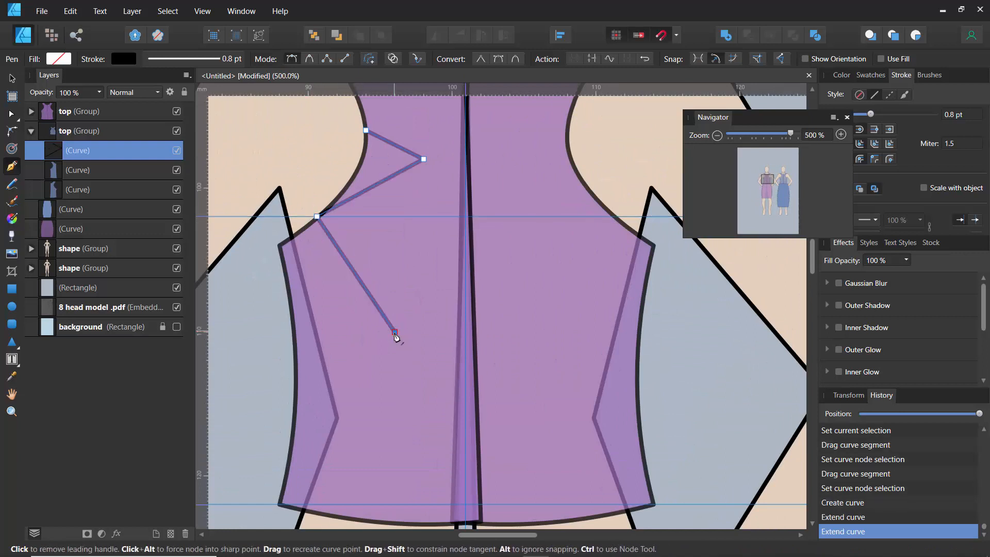
pyautogui.hotkey('ctrl', 'z')
pyautogui.hotkey('ctrl', 'z')
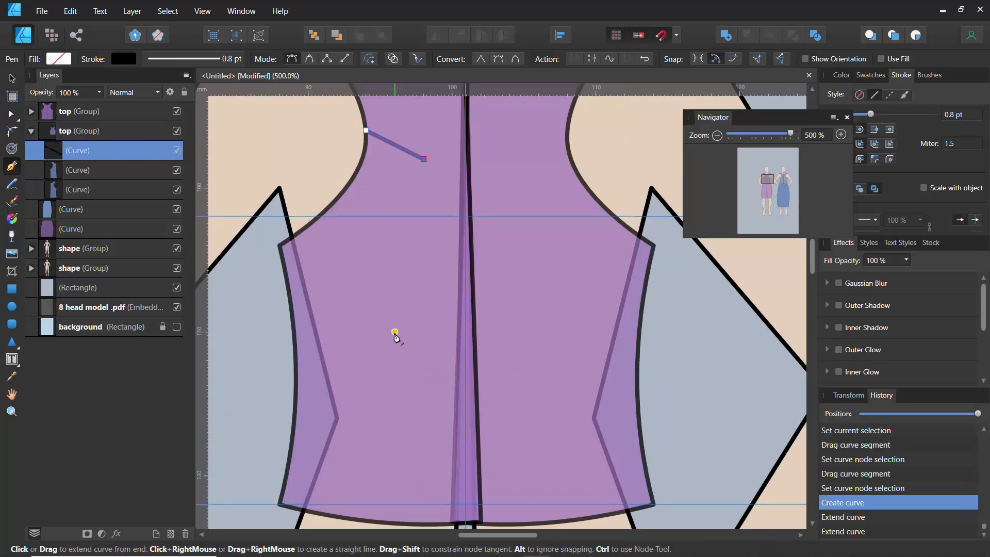
# - Draw another straight Pen segment from the left neckline down toward the bodice centre
pyautogui.keyDown('ctrl'); pyautogui.click(271, 230); pyautogui.keyUp('ctrl')
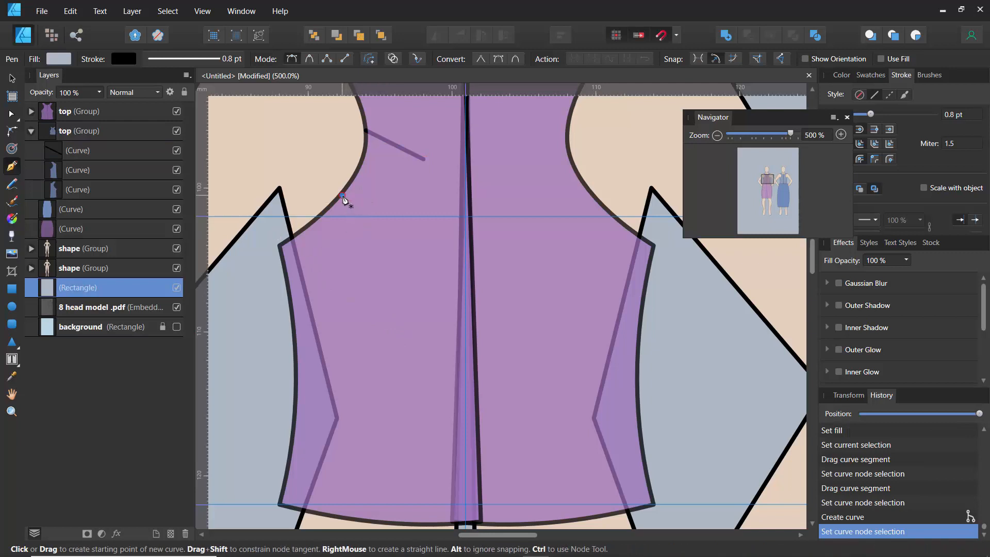
pyautogui.click(342, 198)
pyautogui.click(409, 303)
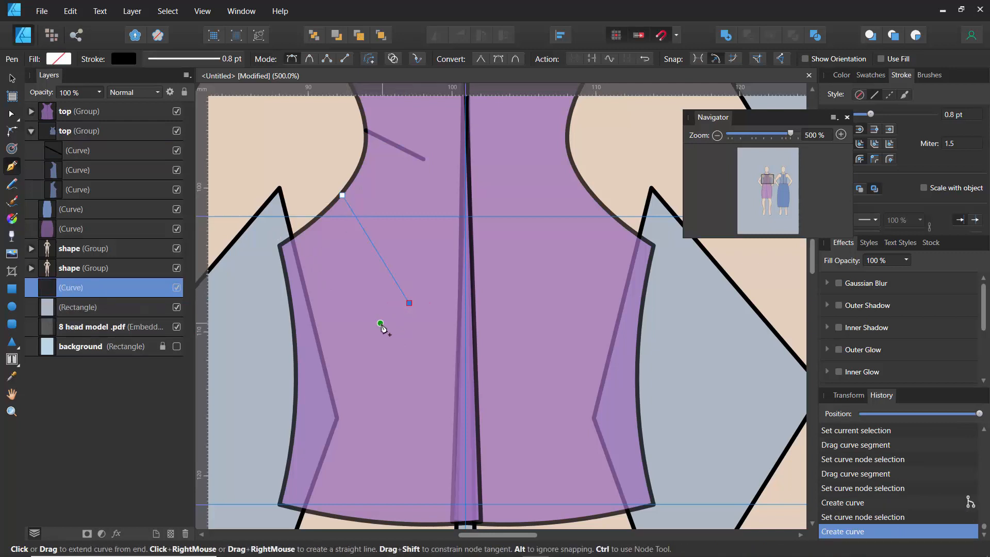
pyautogui.keyDown('ctrl'); pyautogui.click(381, 327); pyautogui.keyUp('ctrl')
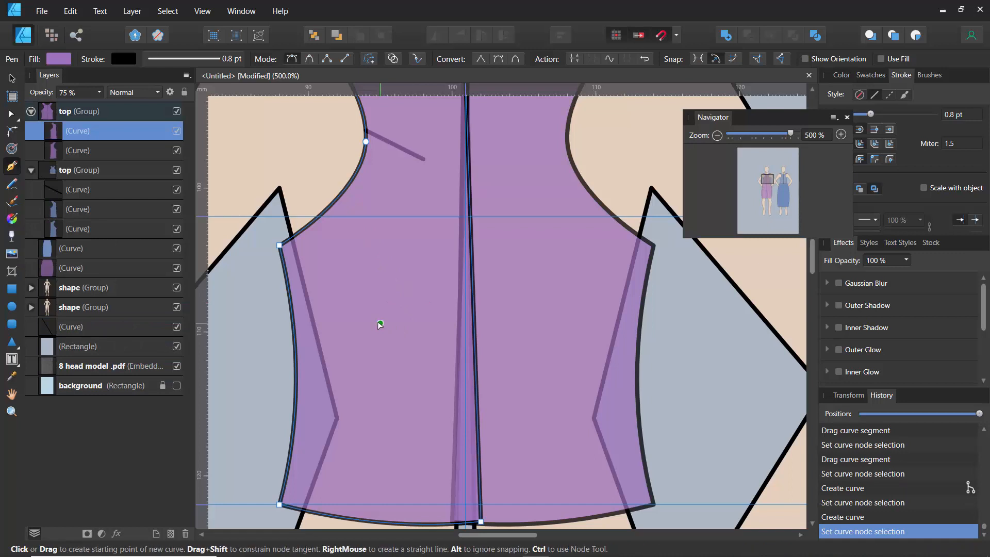
# - Bend the first neckline line into a curve reaching the bodice's centre front with the Node tool
pyautogui.keyDown('ctrl'); pyautogui.click(415, 154); pyautogui.keyUp('ctrl')
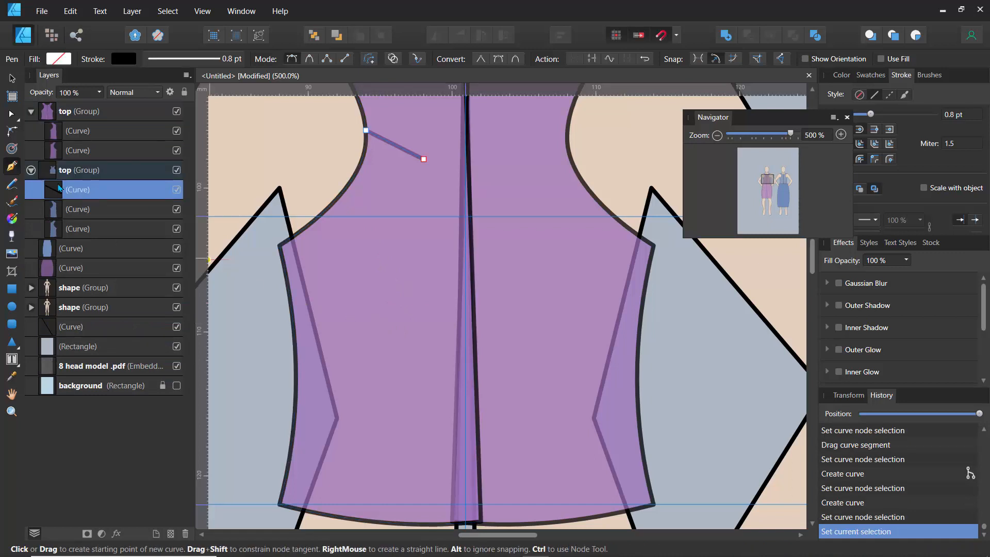
pyautogui.click(11, 113)
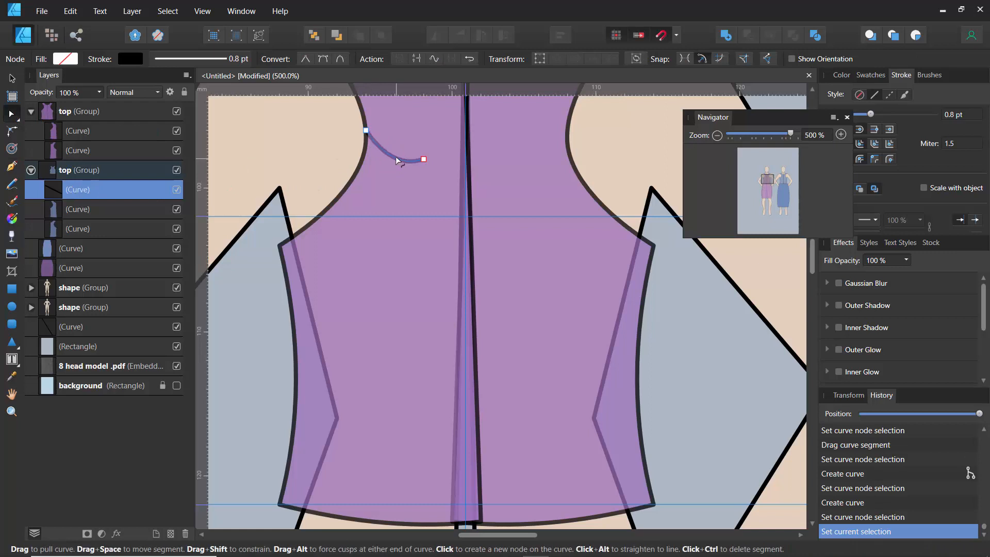
pyautogui.moveTo(395, 156); pyautogui.dragTo(475, 280)
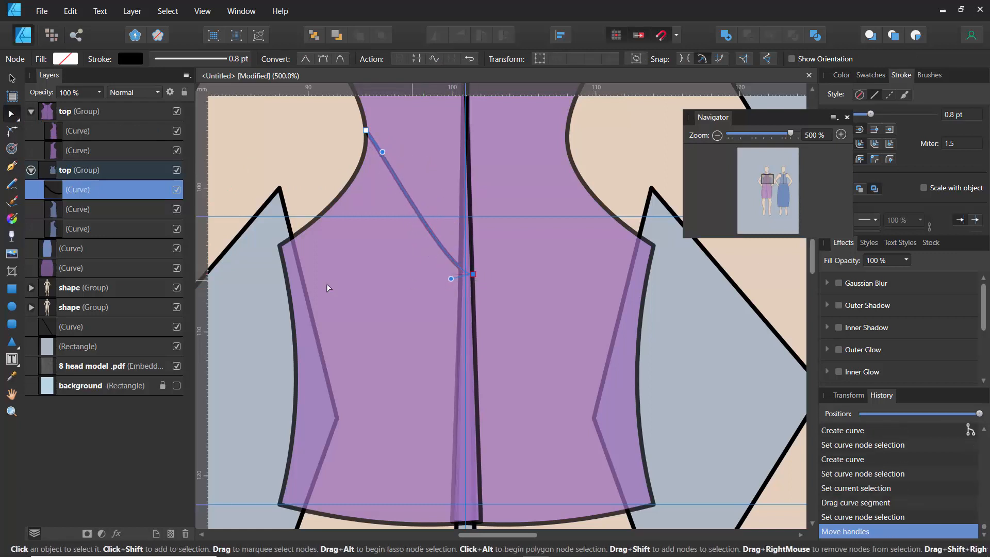
# - Move the new neckline curve into the left figure's top group
pyautogui.click(248, 291)
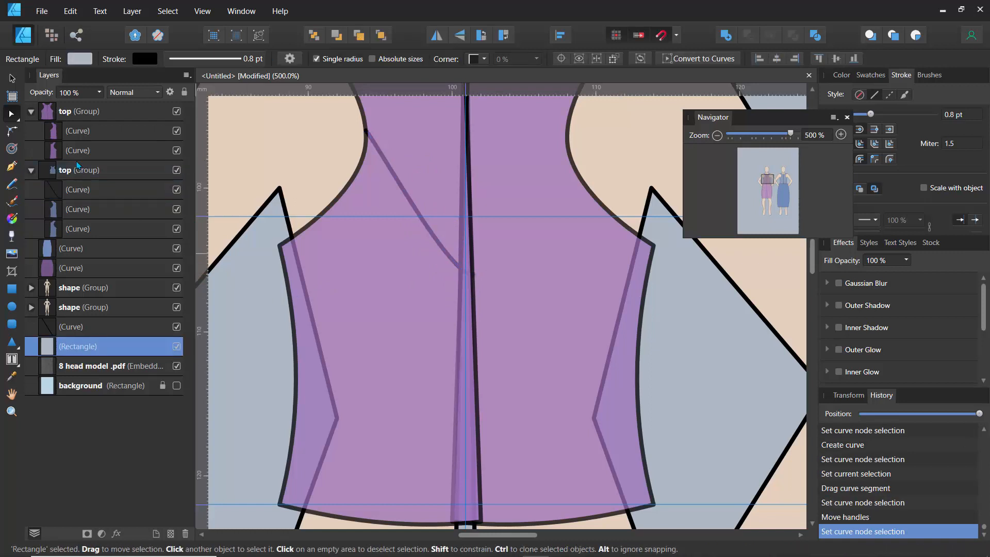
pyautogui.click(48, 187)
pyautogui.click(31, 170)
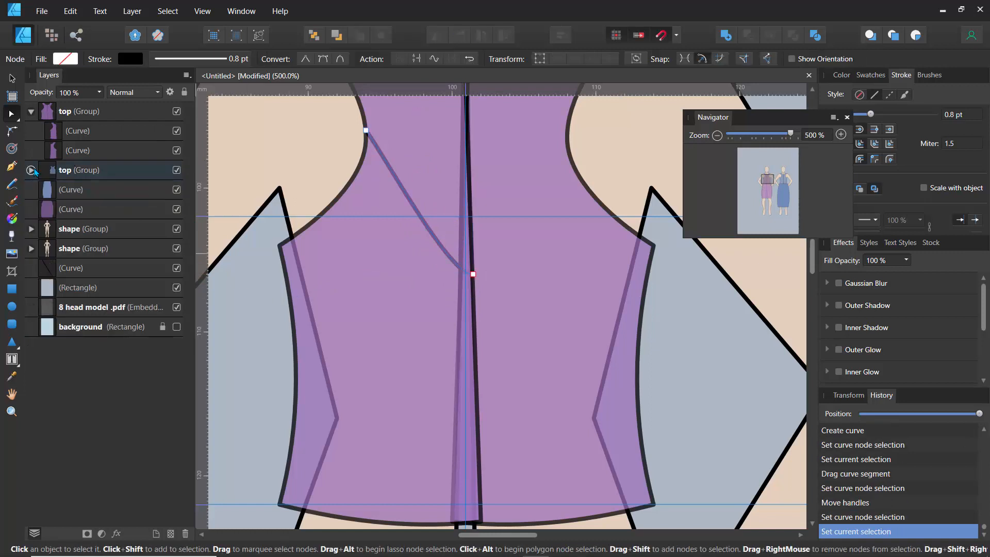
pyautogui.click(32, 170)
pyautogui.moveTo(52, 190); pyautogui.dragTo(52, 131)
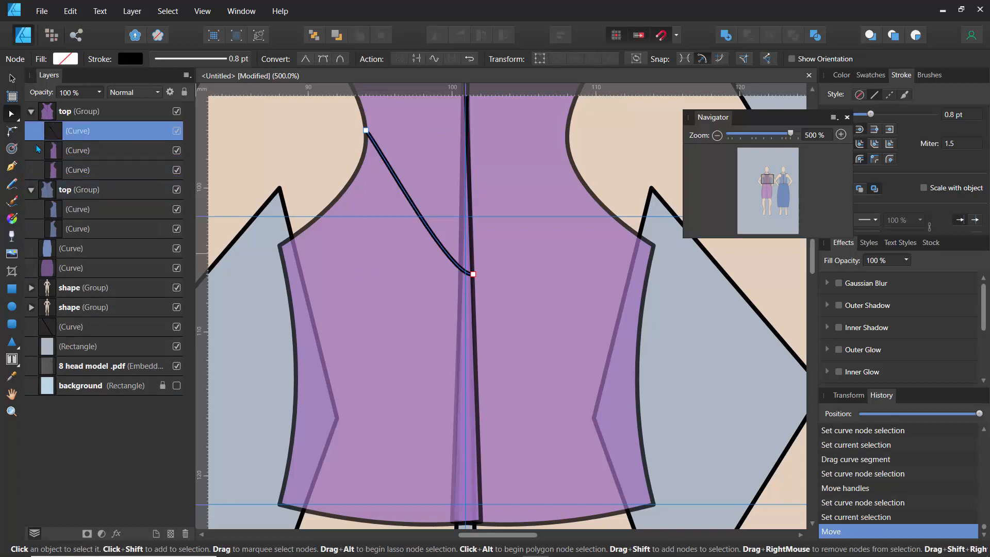
pyautogui.click(31, 189)
pyautogui.click(75, 198)
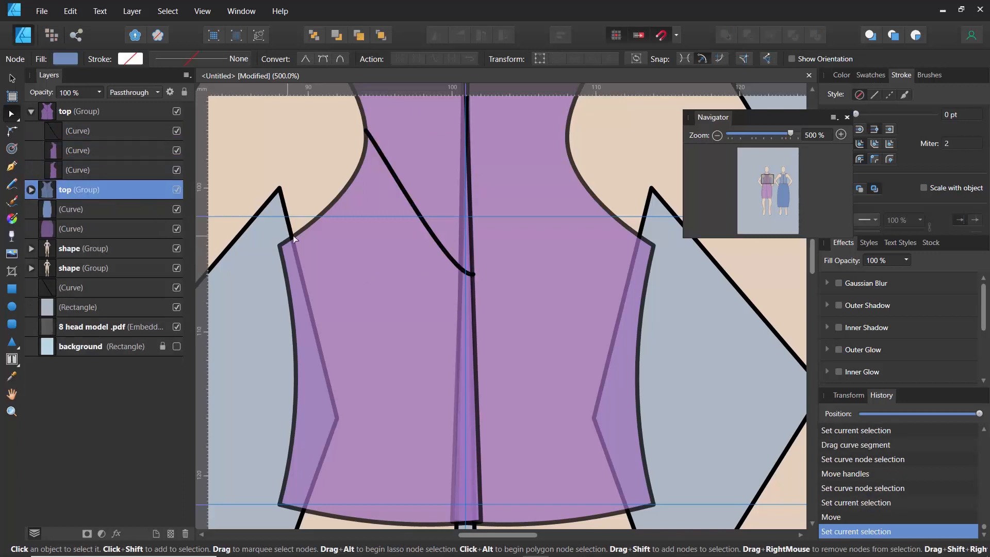
# - Hide every layer except the 8 head model sketch and the background
pyautogui.scroll(-6, 331, 250)
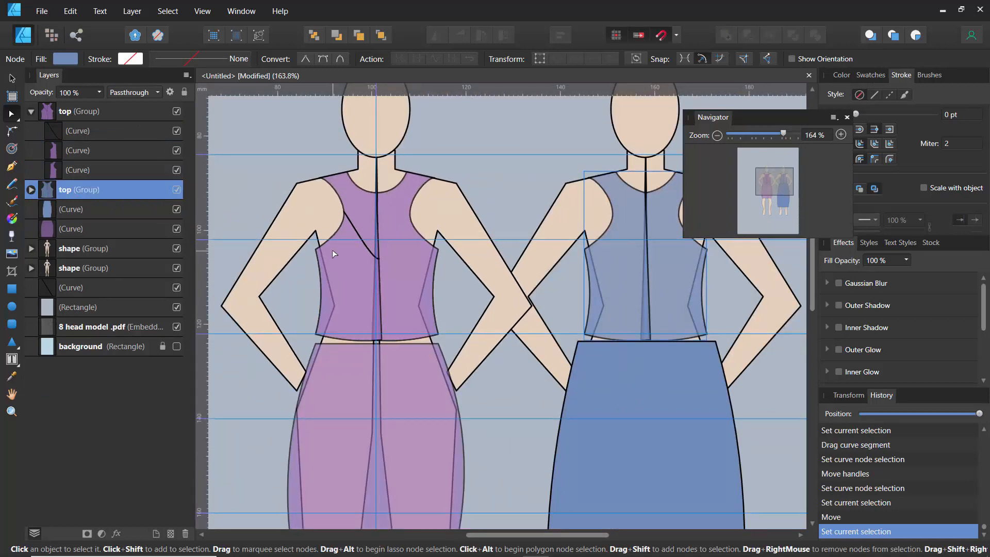
pyautogui.scroll(-4, 292, 183)
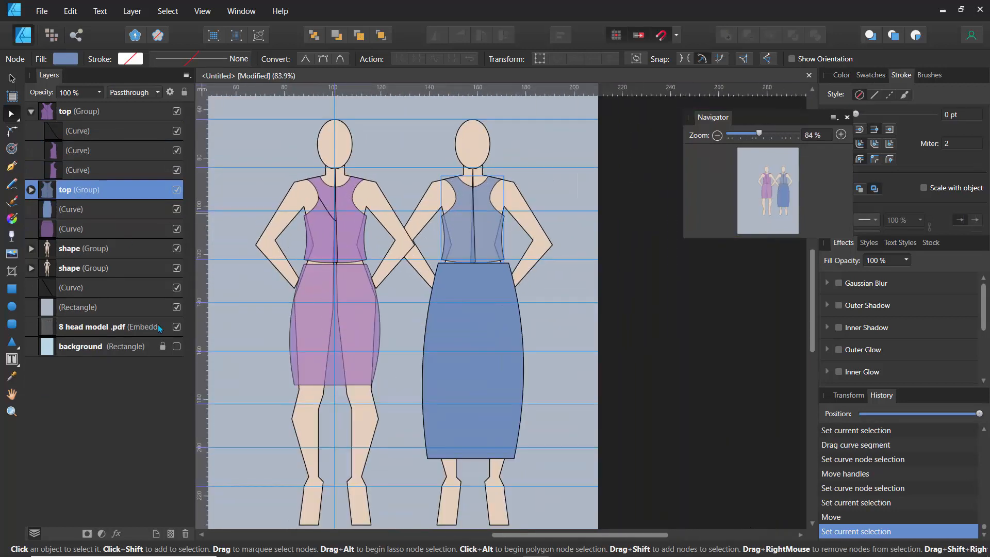
pyautogui.moveTo(177, 307); pyautogui.dragTo(177, 293)
pyautogui.click(176, 268)
pyautogui.click(177, 248)
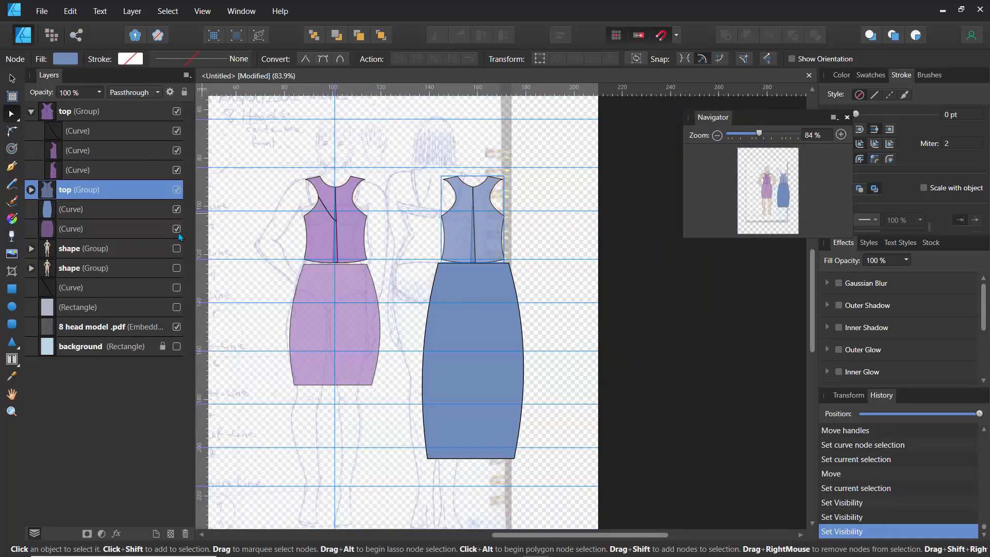
pyautogui.click(176, 229)
pyautogui.click(176, 209)
pyautogui.click(176, 189)
pyautogui.click(176, 170)
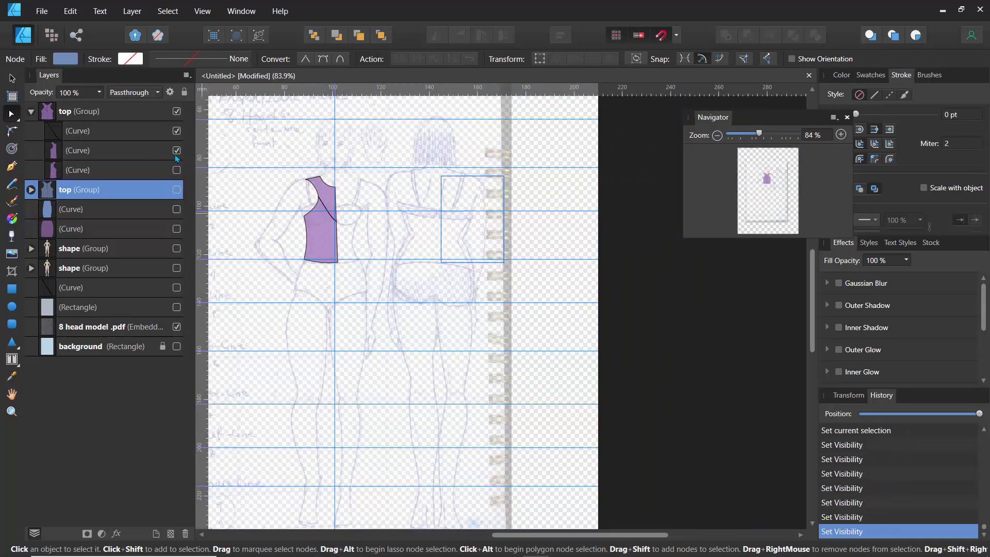
pyautogui.click(176, 150)
pyautogui.click(176, 130)
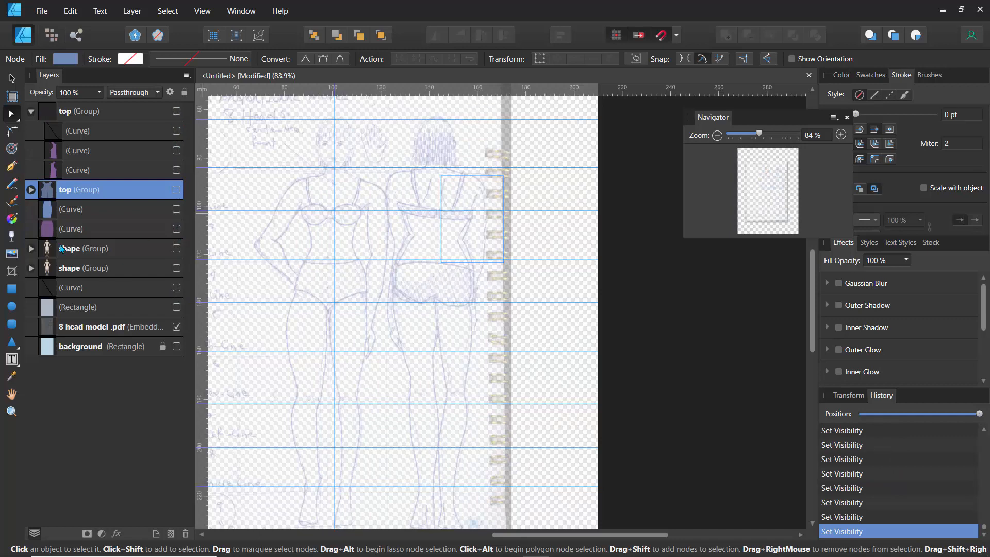
# - Select the 8 head model .pdf sketch and set its opacity to 100%
pyautogui.click(89, 329)
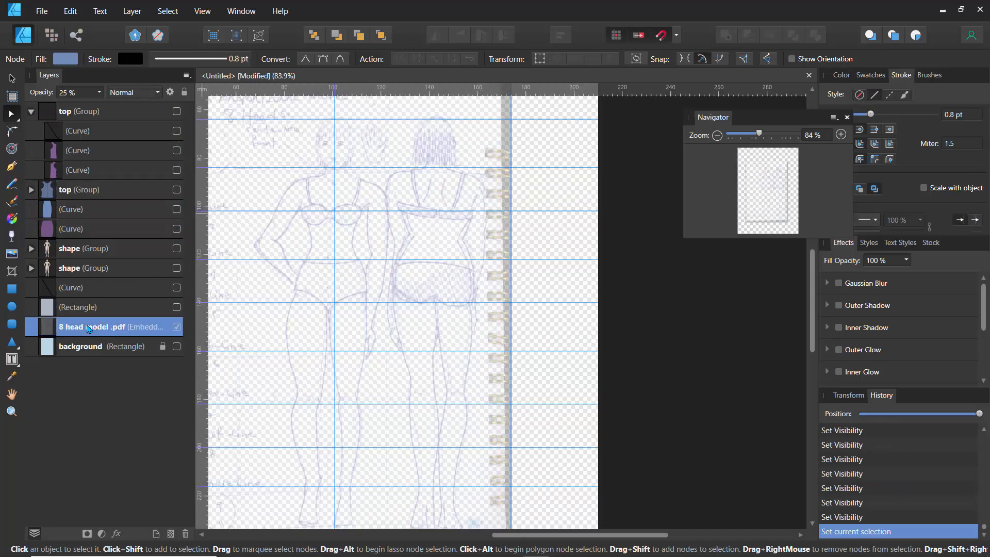
pyautogui.click(99, 93)
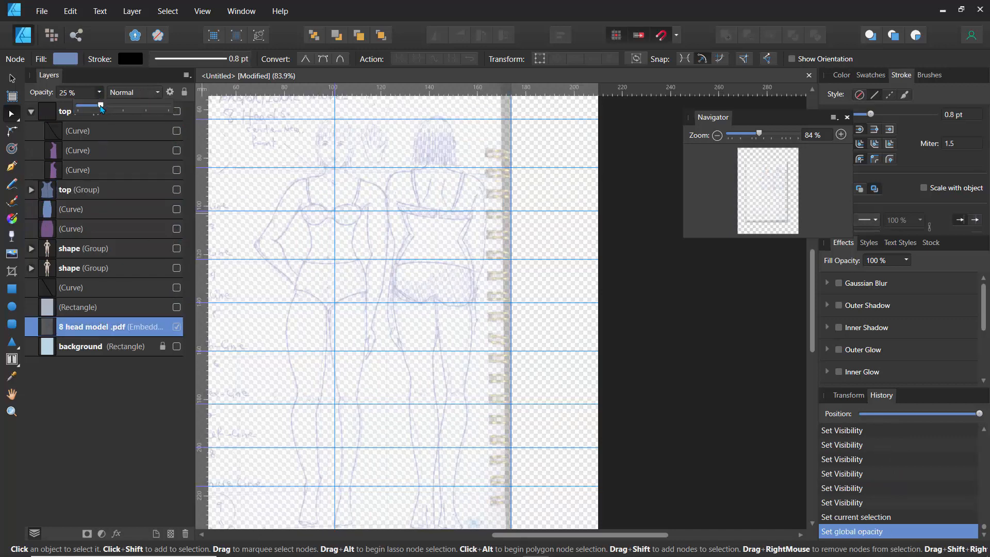
pyautogui.moveTo(101, 105); pyautogui.dragTo(217, 122)
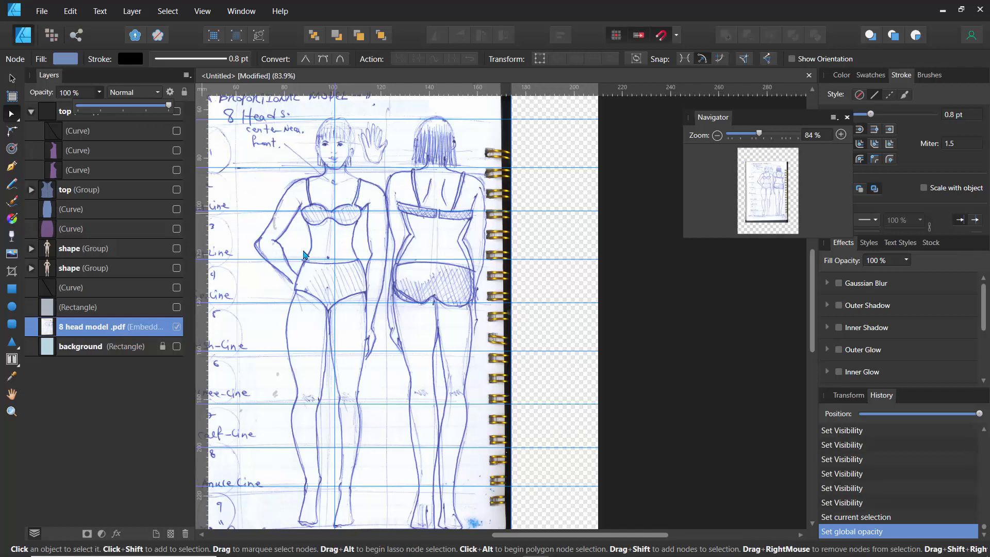
# - Trace the front figure's briefs on the sketch as a closed five-point shape with the Pen tool
pyautogui.moveTo(306, 250); pyautogui.dragTo(372, 201)
pyautogui.scroll(5, 371, 204)
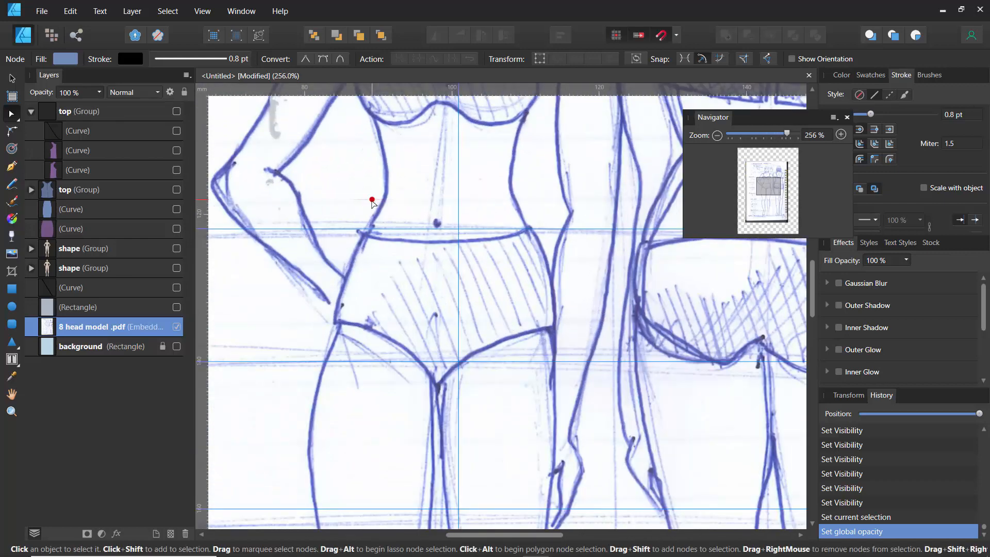
pyautogui.press('p')
pyautogui.click(363, 233)
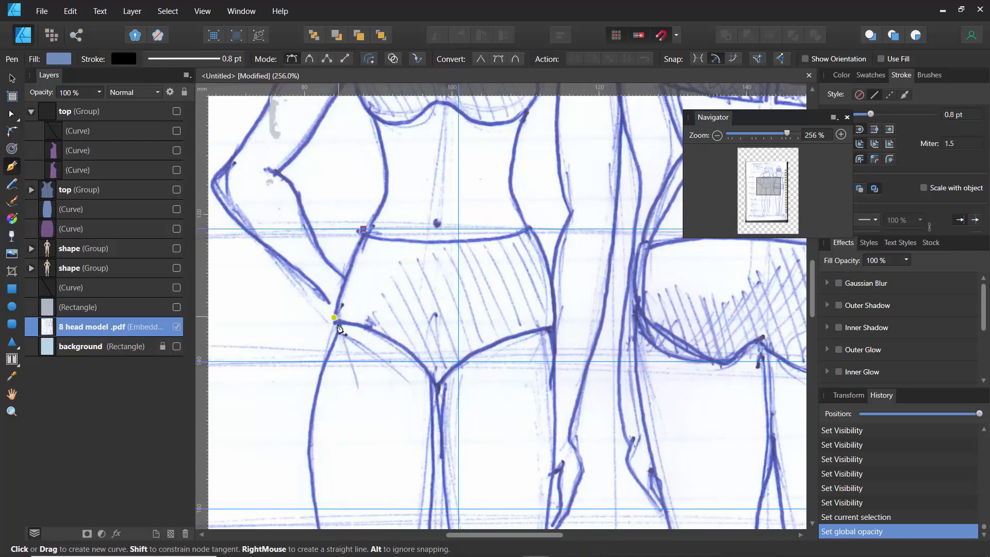
pyautogui.click(334, 321)
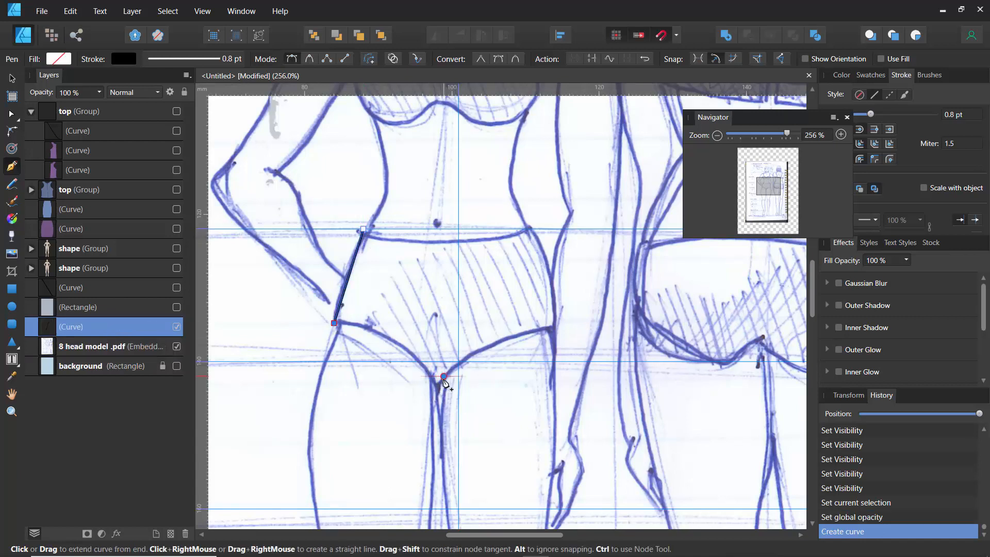
pyautogui.click(444, 377)
pyautogui.click(555, 332)
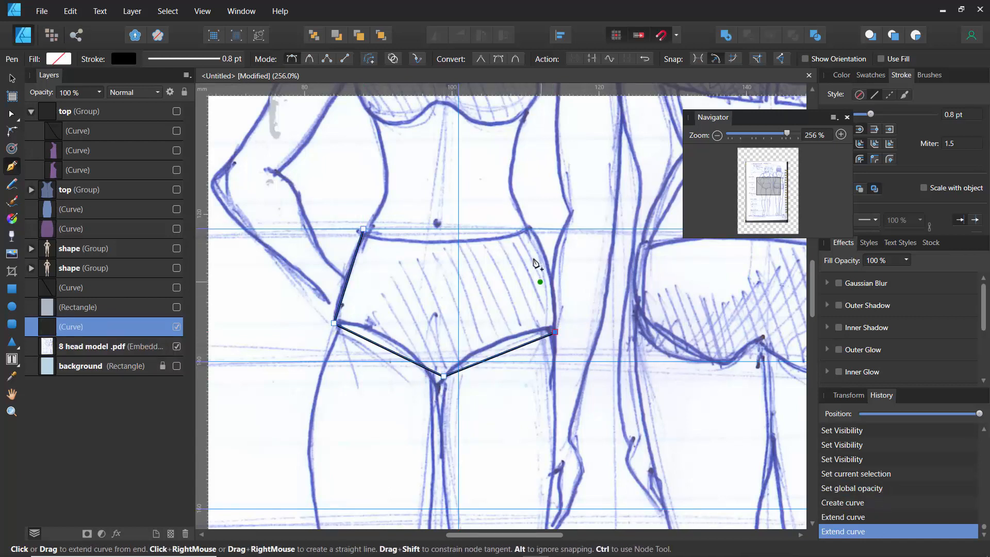
pyautogui.click(526, 228)
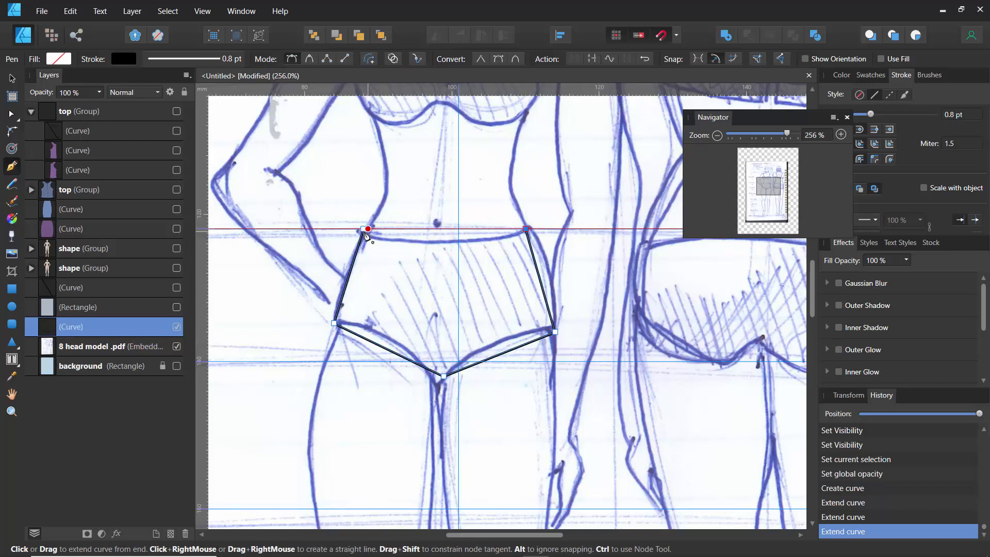
pyautogui.click(363, 229)
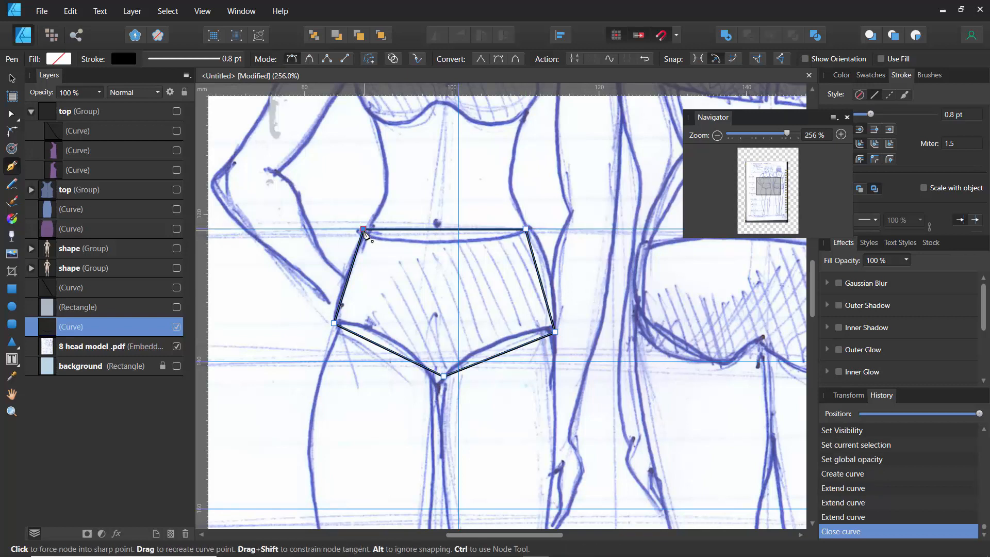
pyautogui.click(129, 343)
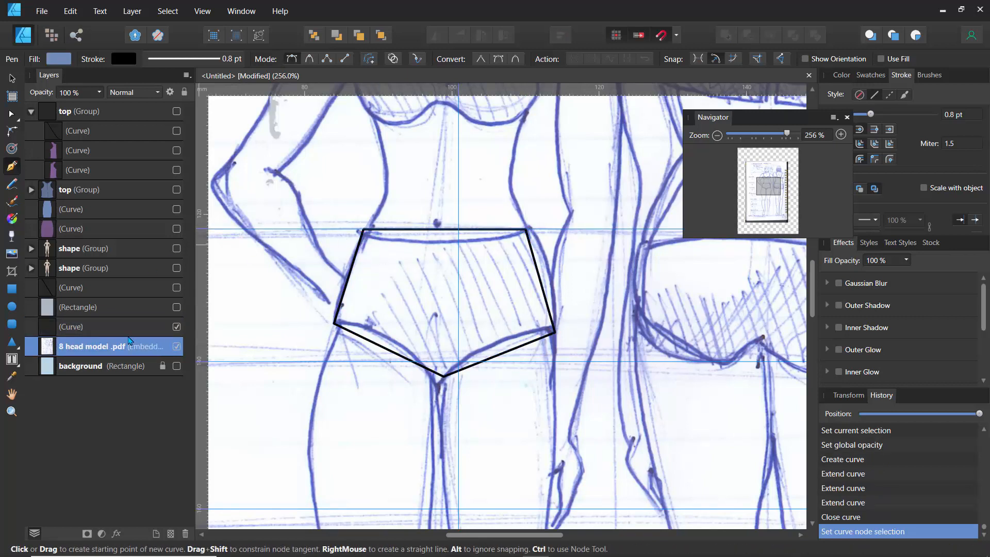
pyautogui.click(12, 78)
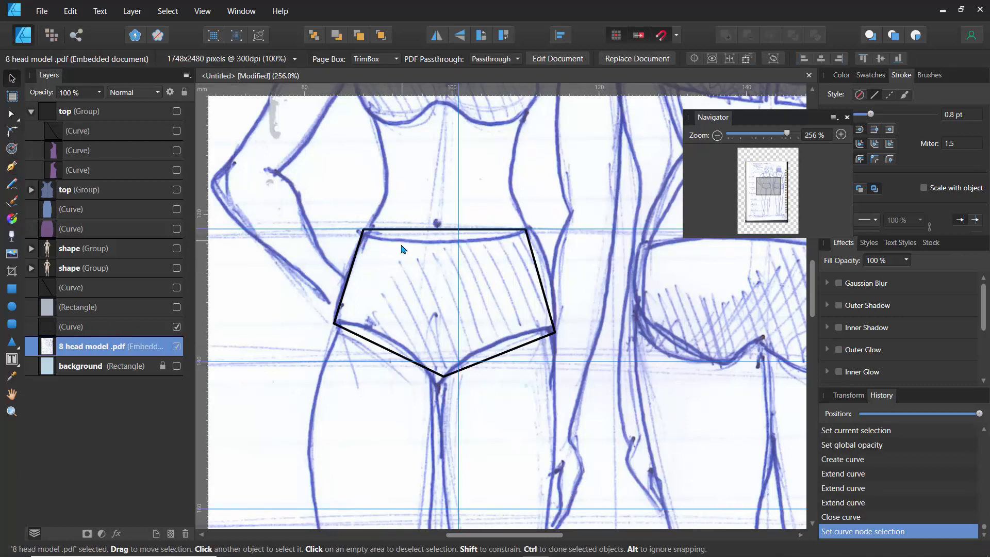
# - Rename the traced briefs curve as "pants"
pyautogui.click(384, 230)
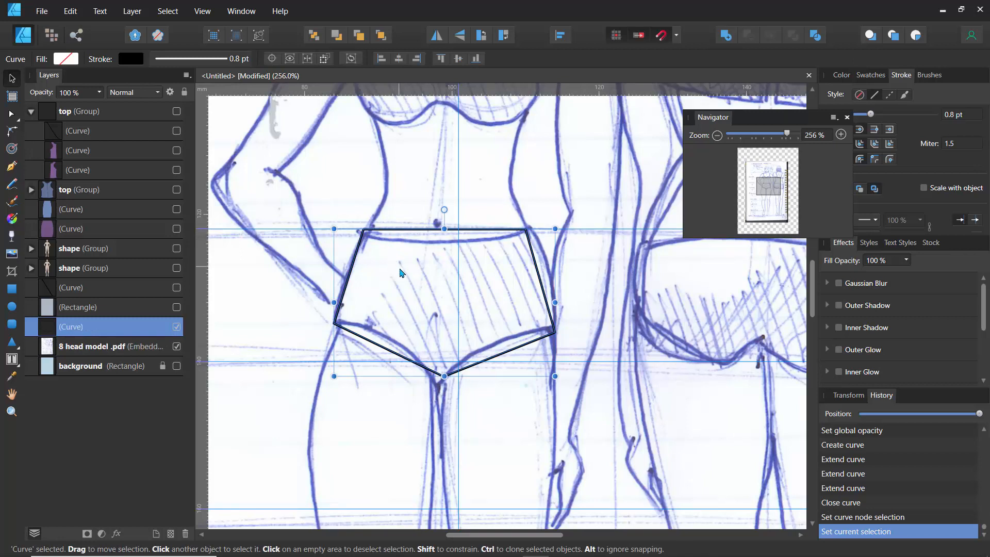
pyautogui.doubleClick(82, 328)
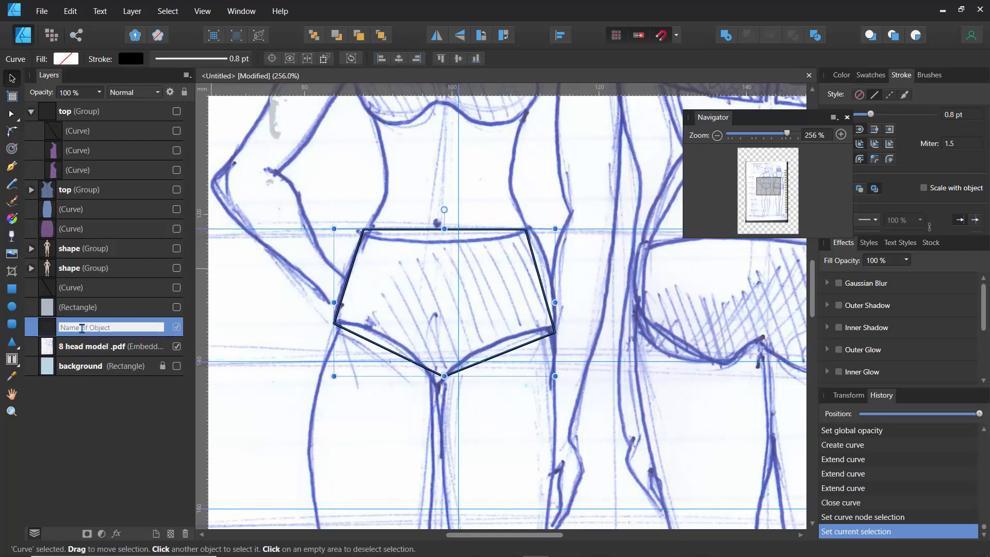
pyautogui.write('pants')
pyautogui.press('Return')
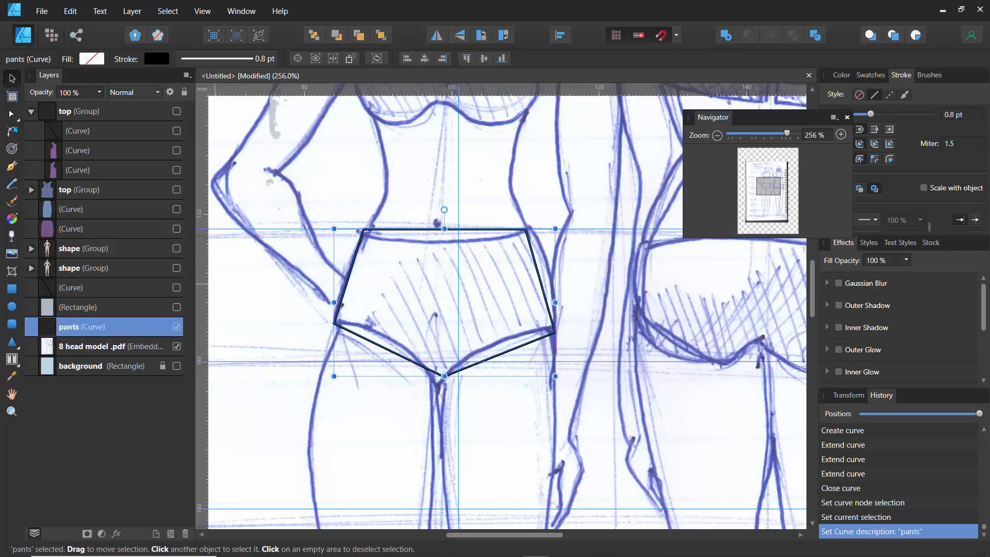
# - Select the 8 head model .pdf sketch and lower its opacity to 40%
pyautogui.click(103, 350)
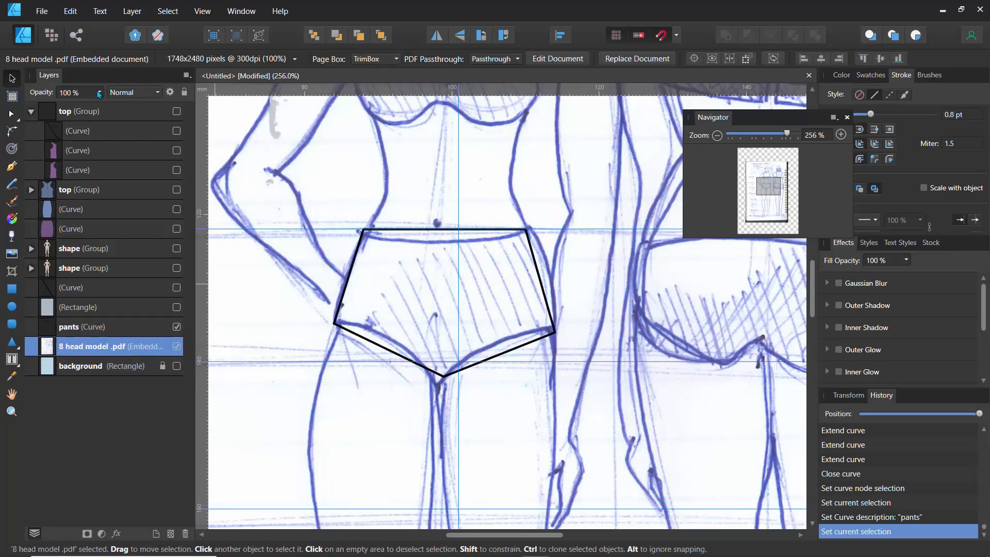
pyautogui.moveTo(99, 94)
pyautogui.mouseDown()
pyautogui.moveTo(98, 105)
pyautogui.moveTo(11, 118)
pyautogui.moveTo(51, 118)
pyautogui.mouseUp()
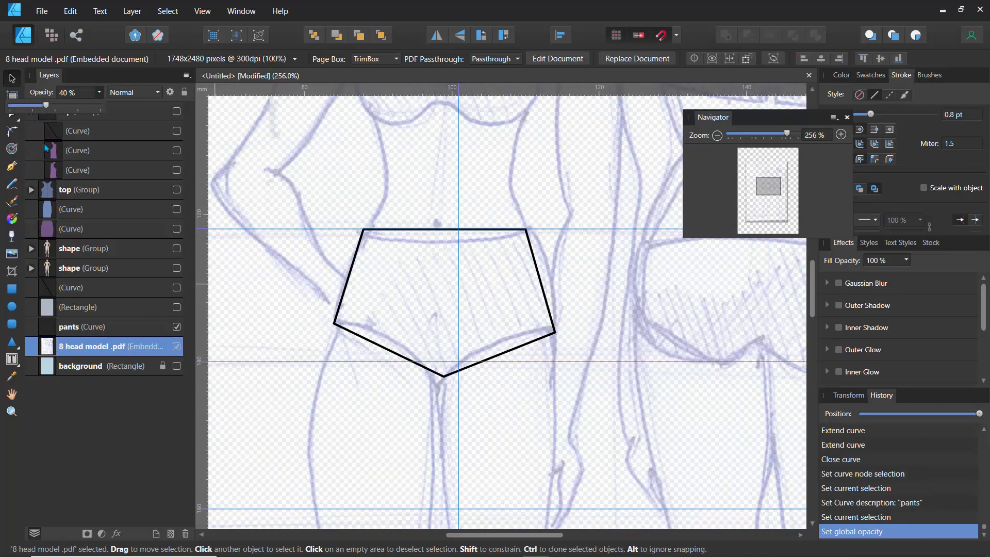
# - Bend the briefs' two side edges and left leg opening into curves with the Node tool
pyautogui.click(11, 114)
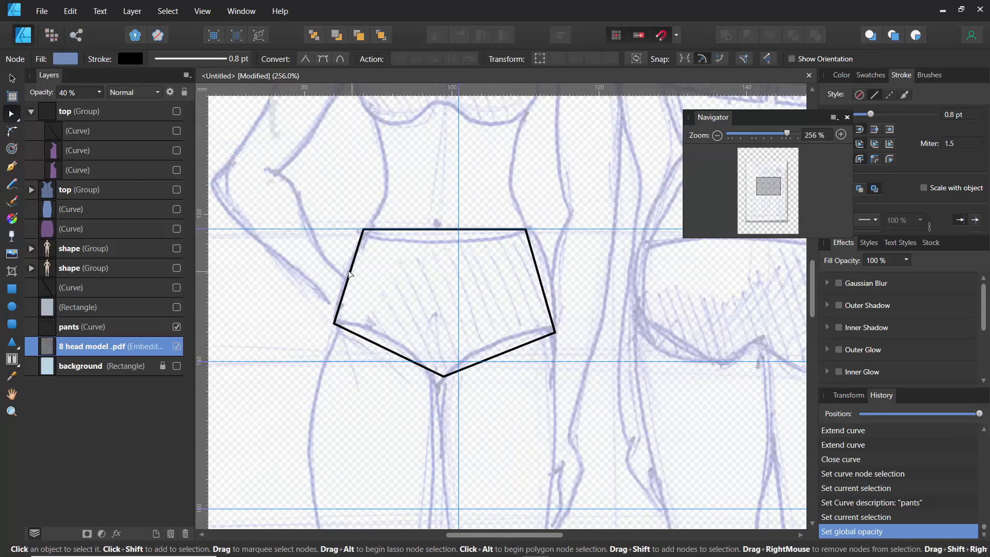
pyautogui.click(350, 274)
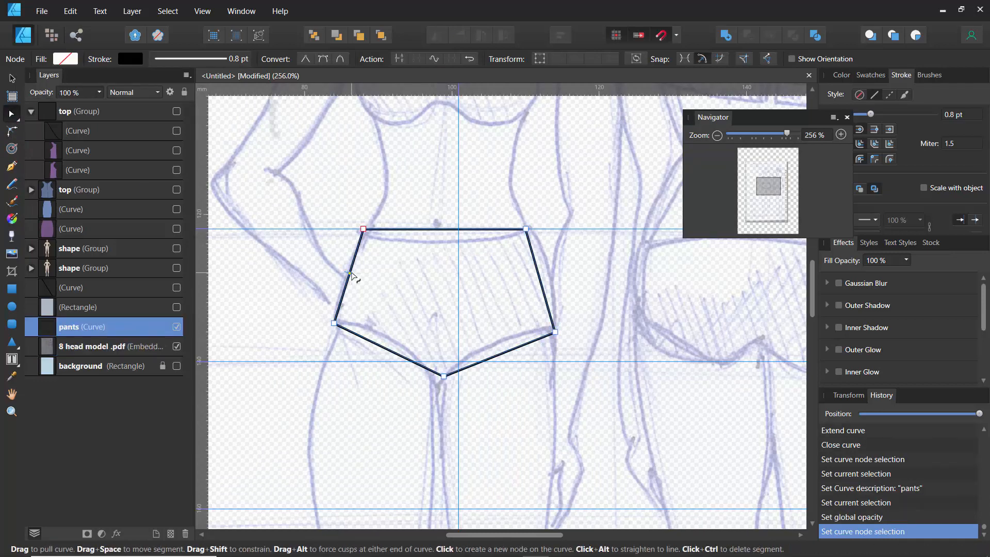
pyautogui.moveTo(351, 275); pyautogui.dragTo(341, 274)
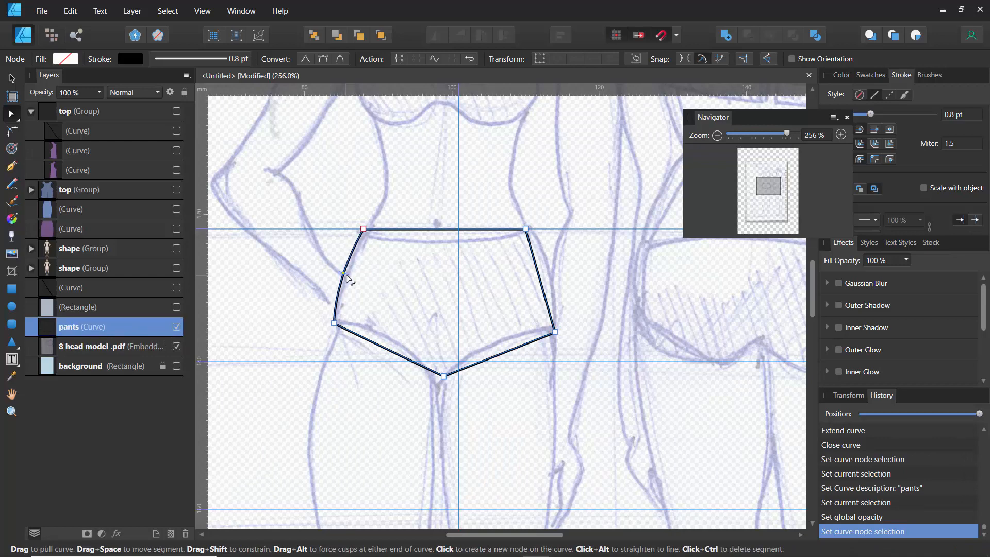
pyautogui.moveTo(538, 277); pyautogui.dragTo(548, 277)
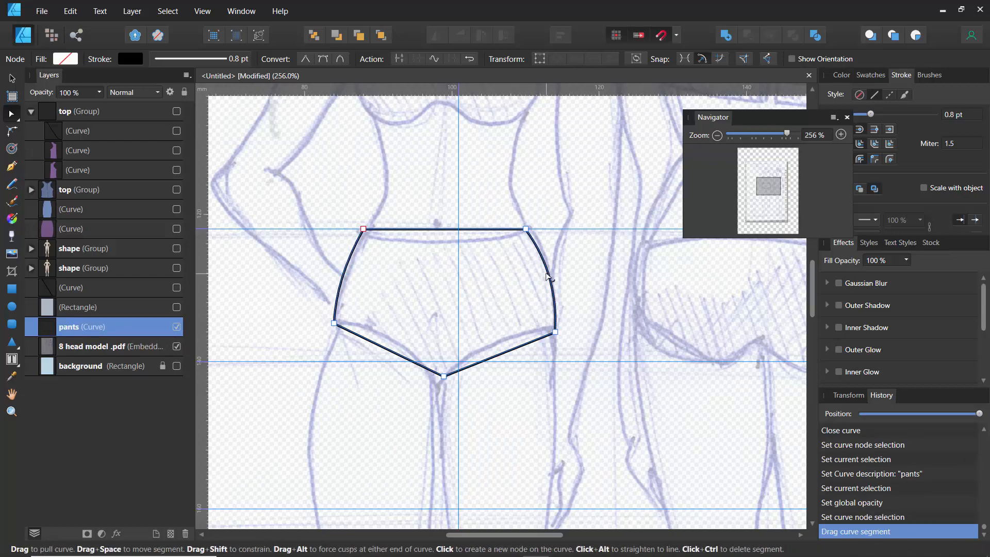
pyautogui.moveTo(389, 349); pyautogui.dragTo(385, 340)
pyautogui.click(504, 352)
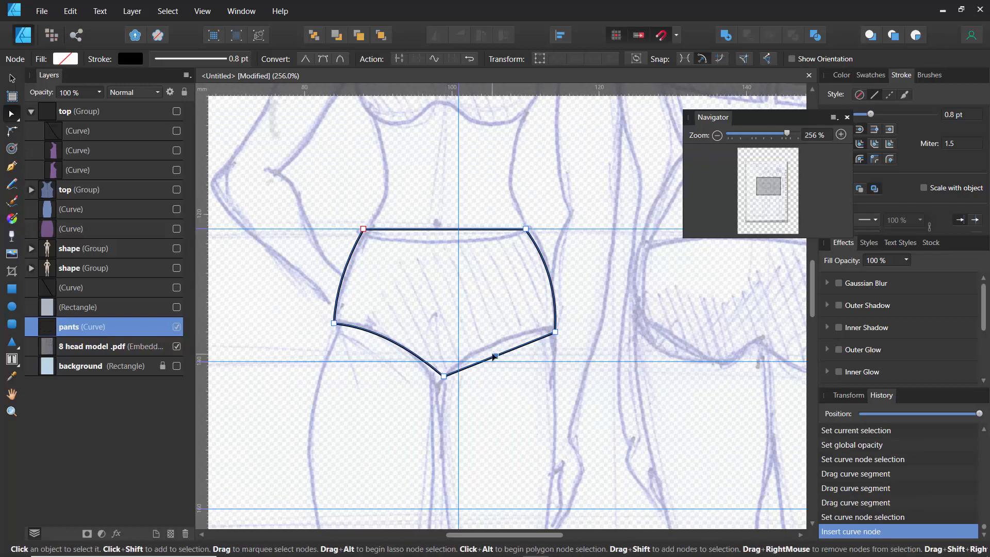
pyautogui.hotkey('ctrl', 'z')
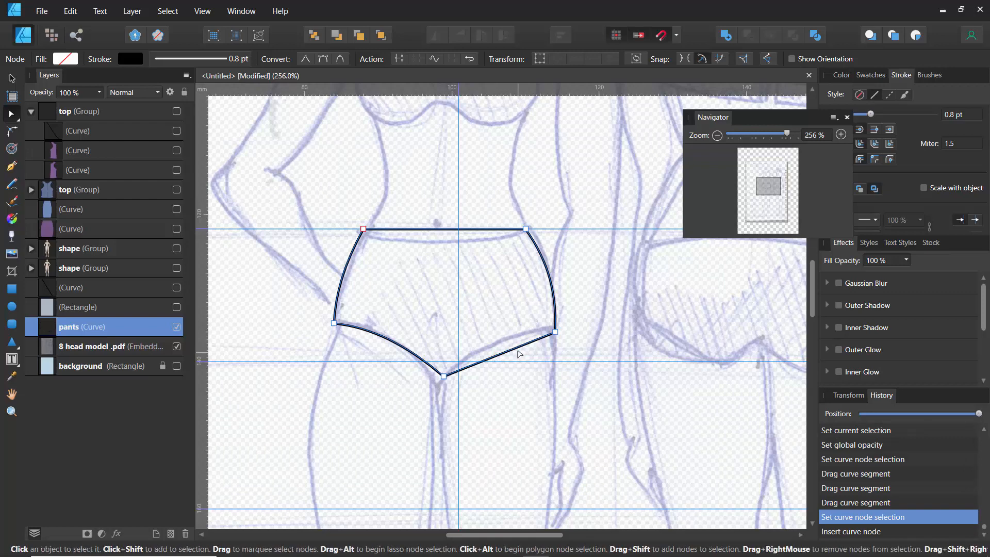
pyautogui.click(517, 347)
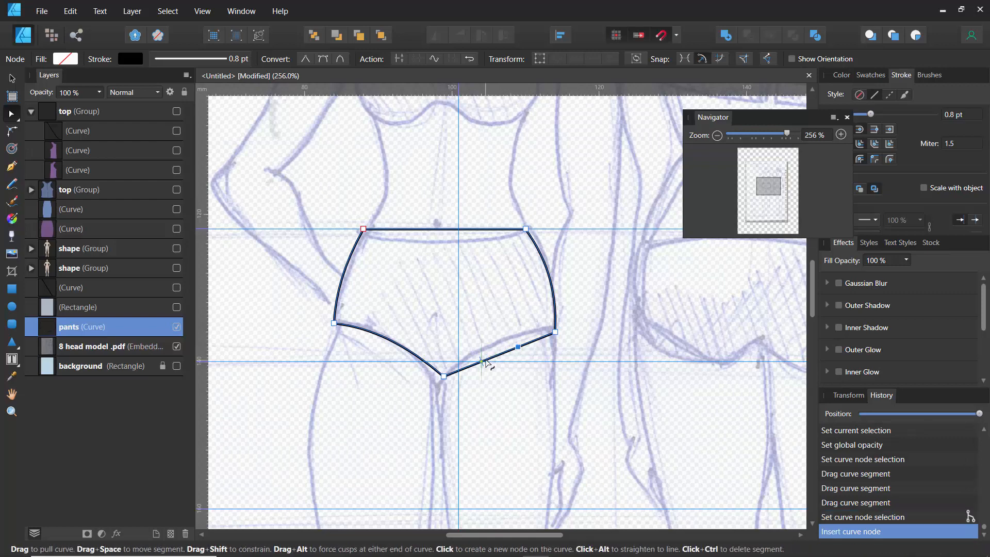
pyautogui.click(486, 362)
pyautogui.hotkey('ctrl', 'z')
pyautogui.hotkey('ctrl', 'z')
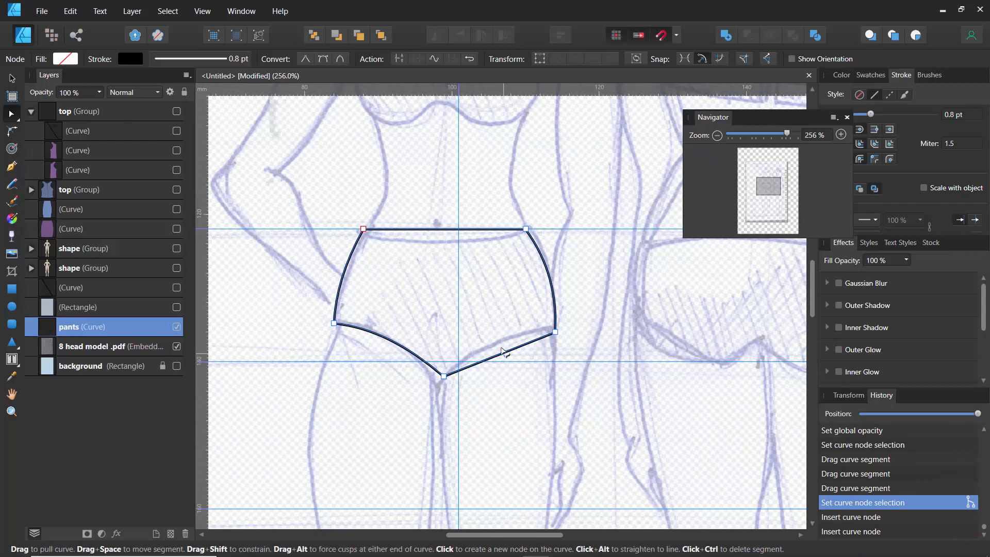
# - Curve the briefs' right leg opening and the waistband edge
pyautogui.moveTo(502, 352); pyautogui.dragTo(501, 346)
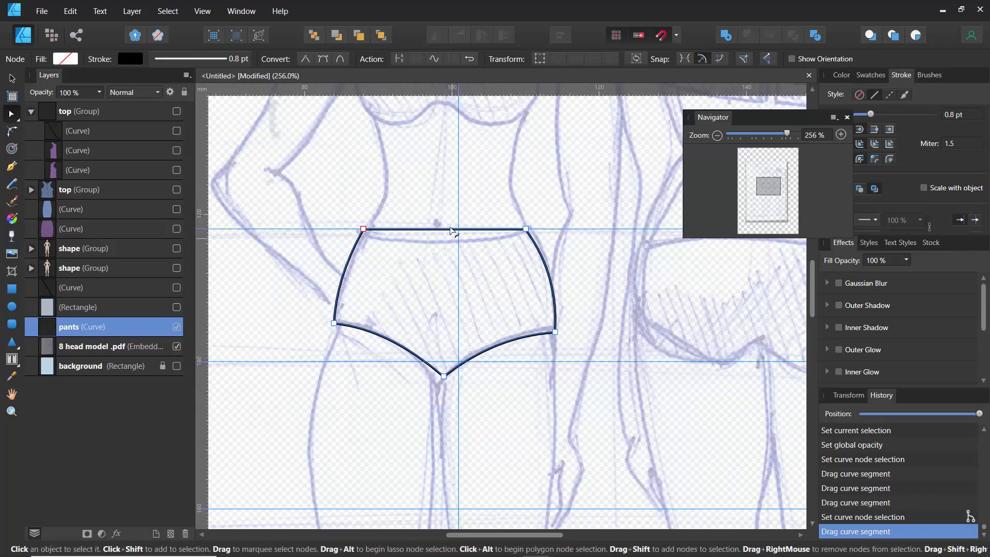
pyautogui.moveTo(444, 230); pyautogui.dragTo(445, 244)
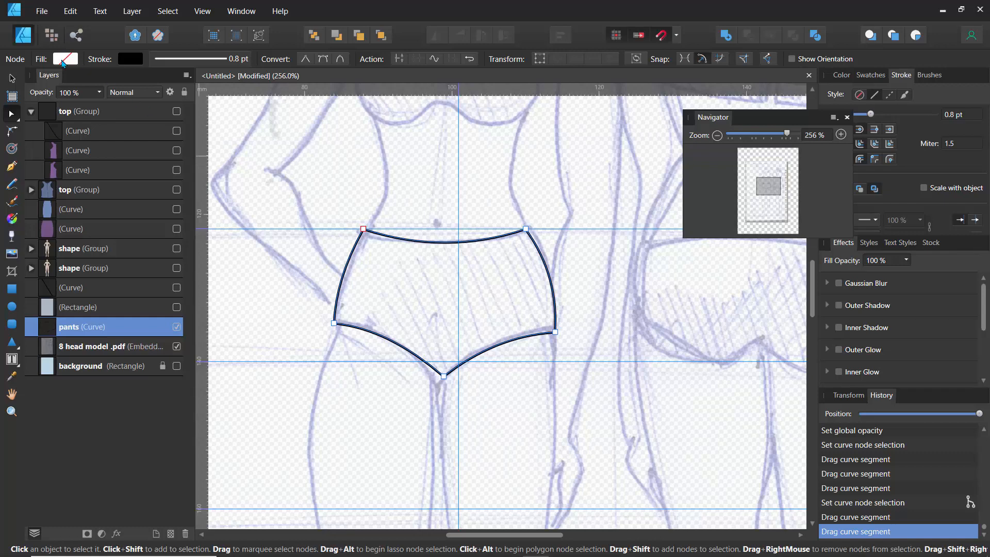
# - Fill the briefs with a magenta swatch colour
pyautogui.click(64, 58)
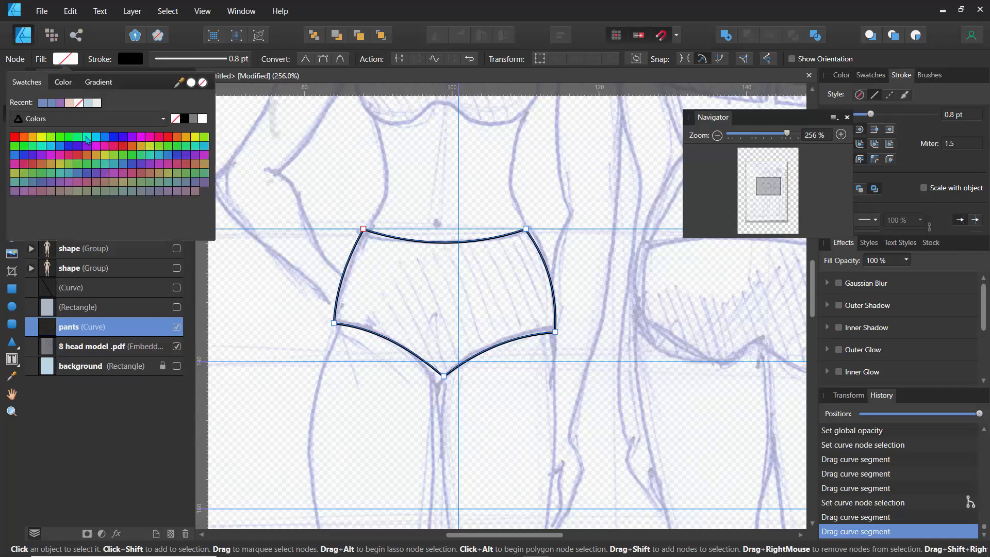
pyautogui.click(141, 137)
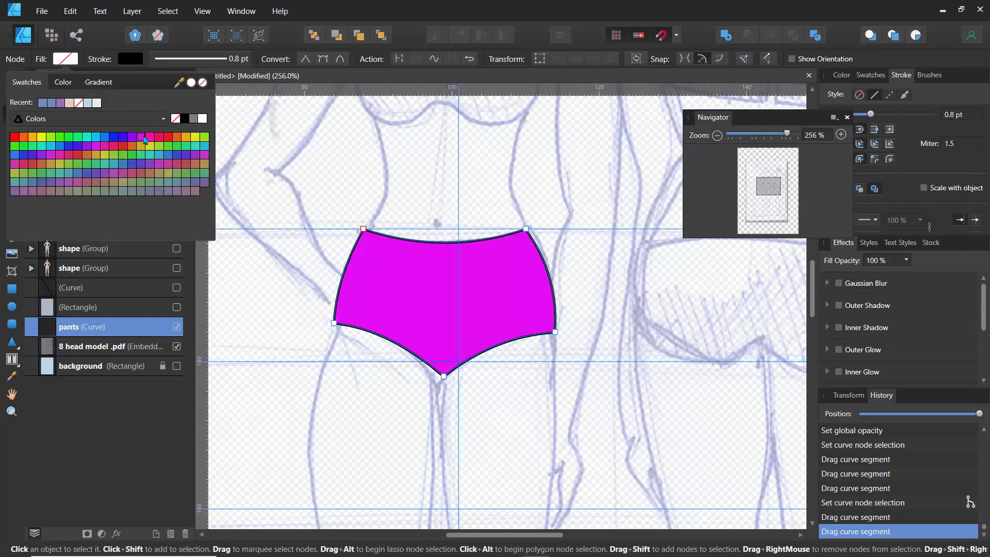
pyautogui.click(310, 218)
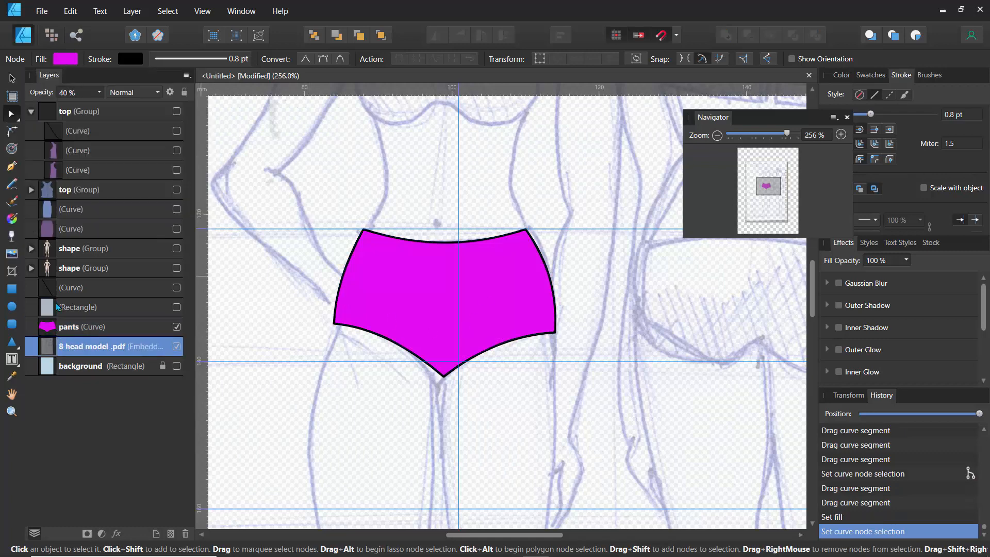
# - Make the top groups, their curves and both figure shape groups visible again
pyautogui.click(176, 229)
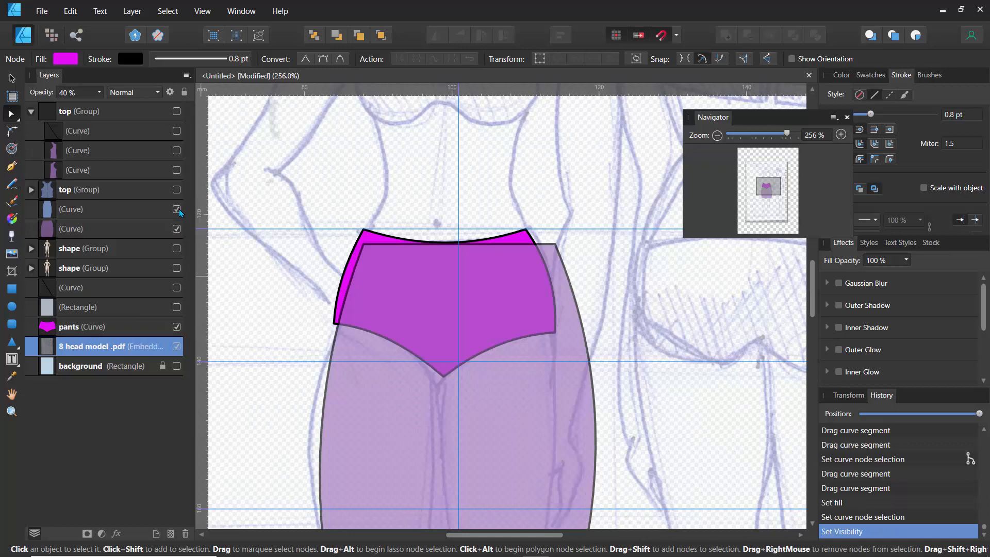
pyautogui.click(176, 209)
pyautogui.click(176, 170)
pyautogui.click(177, 150)
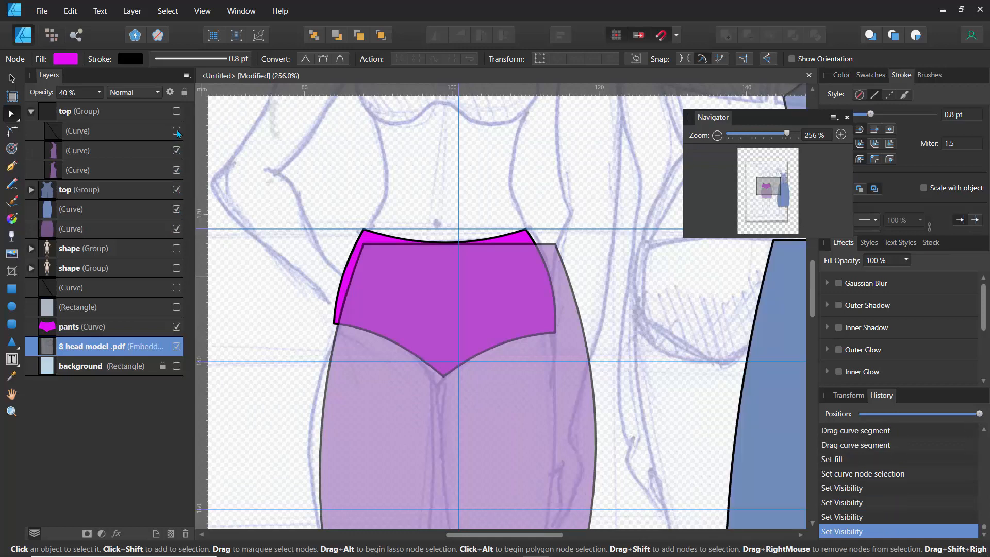
pyautogui.click(176, 130)
pyautogui.click(177, 112)
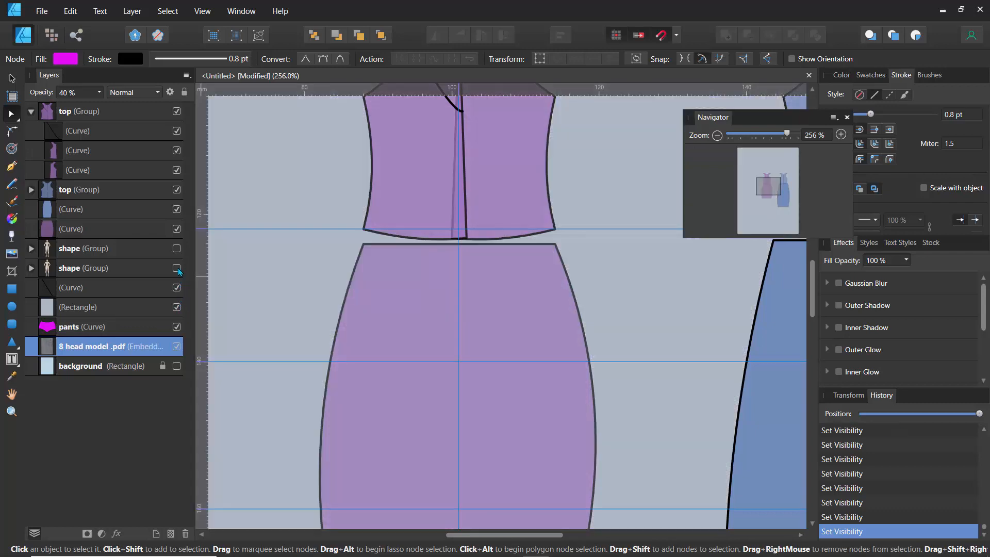
pyautogui.click(177, 287)
pyautogui.click(176, 267)
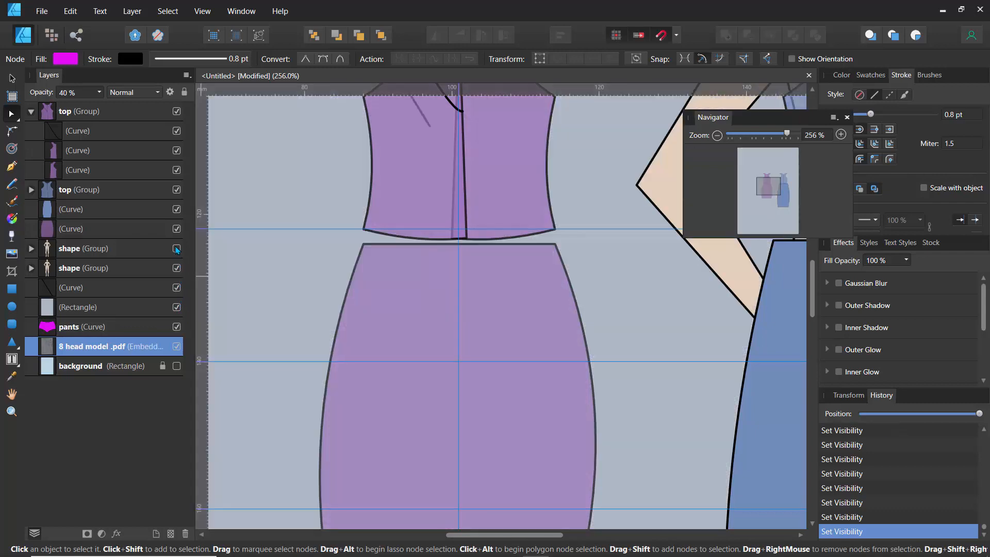
pyautogui.click(177, 248)
# - Select the left figure's arm curve and convert its inner elbow node to a smooth node
pyautogui.scroll(-5, 310, 273)
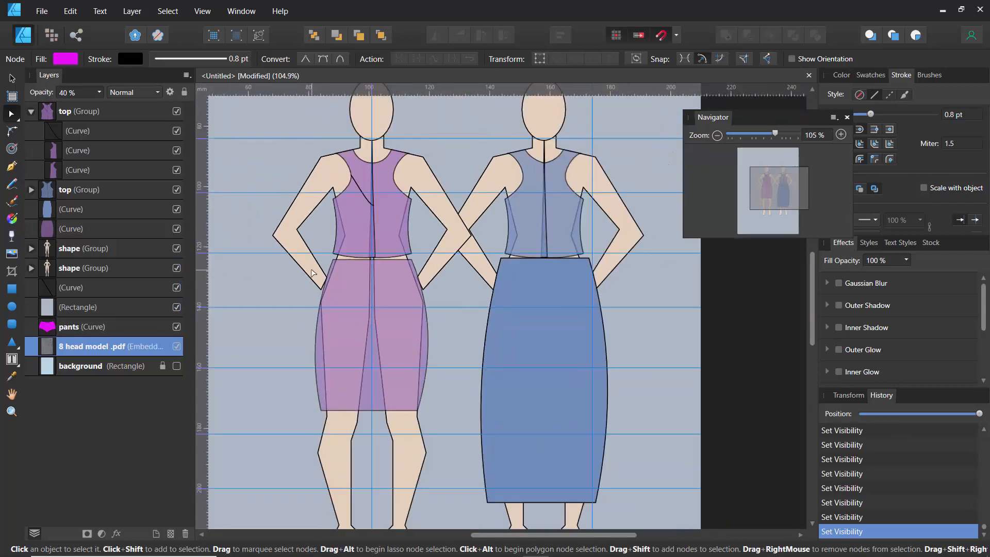
pyautogui.scroll(-3, 326, 303)
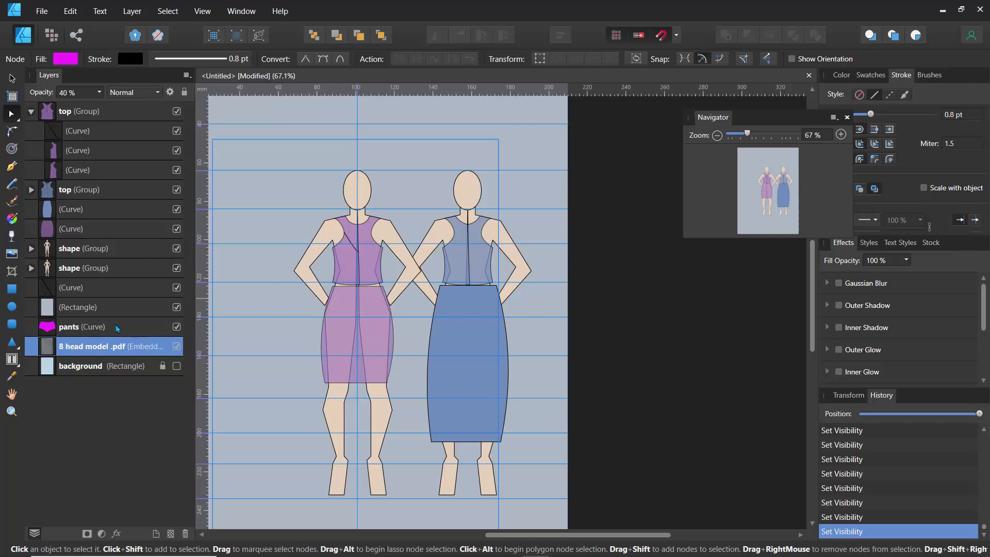
pyautogui.click(72, 256)
pyautogui.click(72, 269)
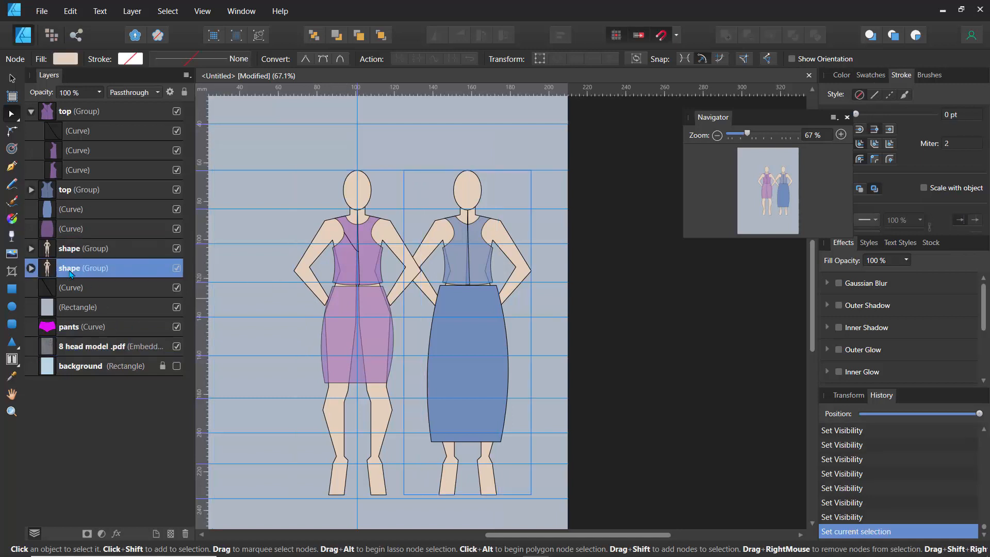
pyautogui.click(329, 226)
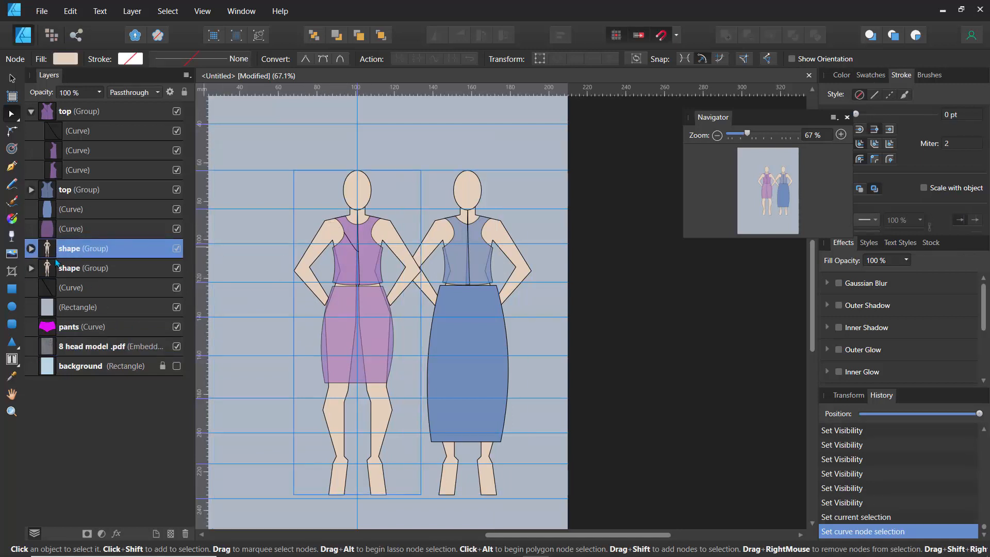
pyautogui.click(51, 272)
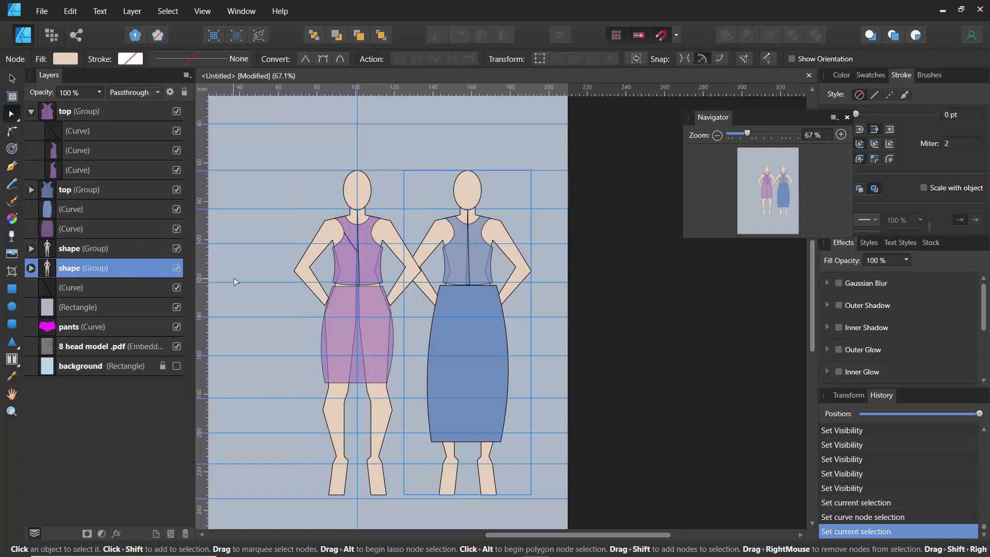
pyautogui.click(437, 226)
pyautogui.click(333, 222)
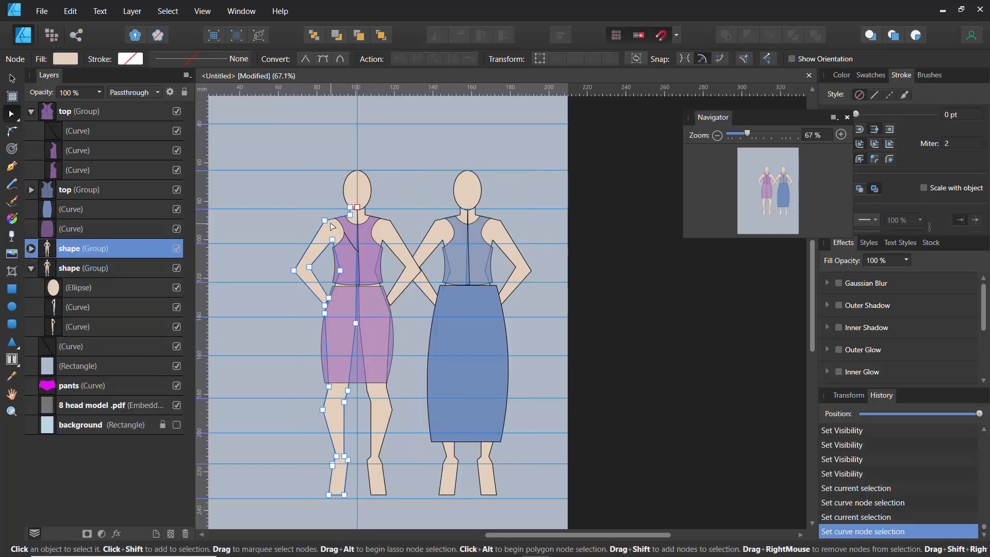
pyautogui.scroll(5, 312, 219)
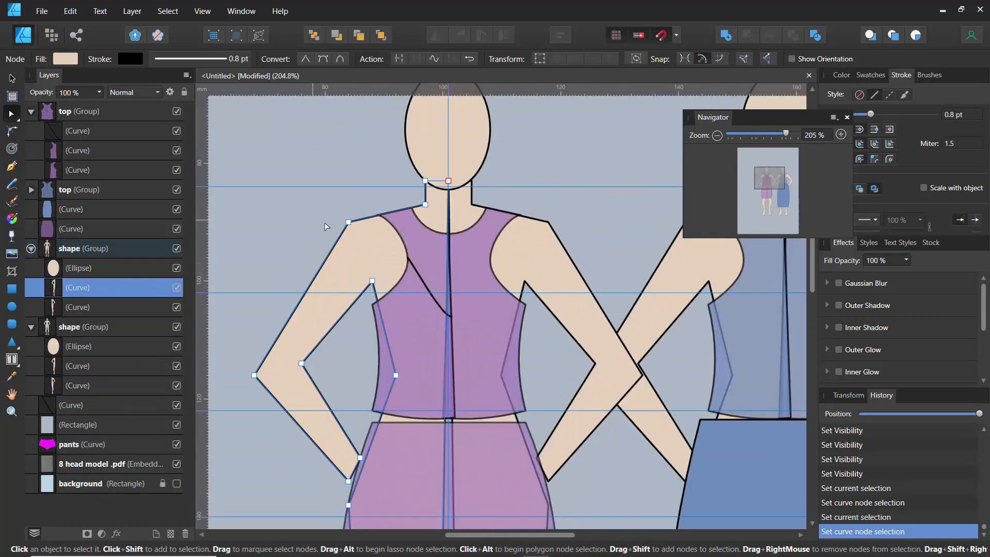
pyautogui.click(348, 223)
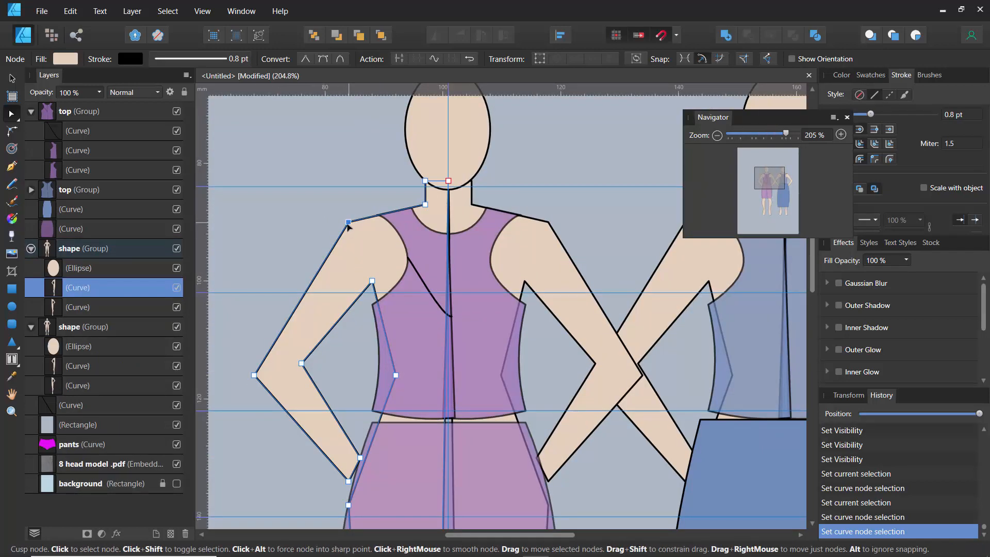
pyautogui.click(254, 375)
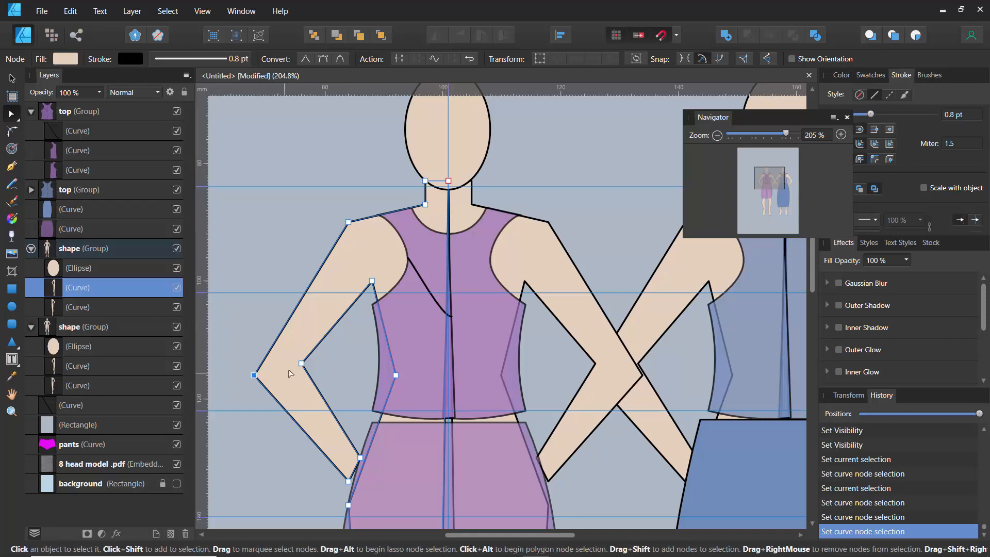
pyautogui.scroll(4, 303, 366)
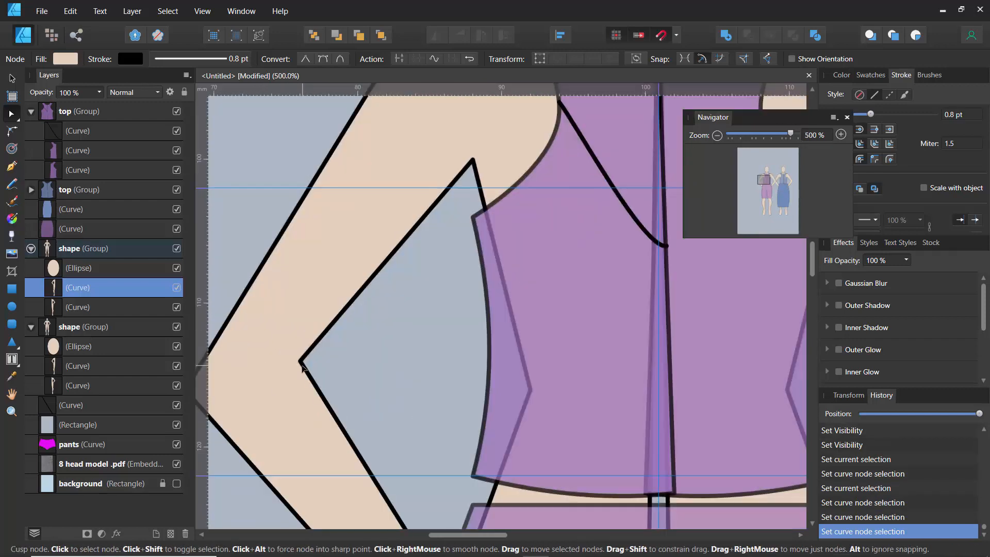
pyautogui.scroll(-2, 303, 366)
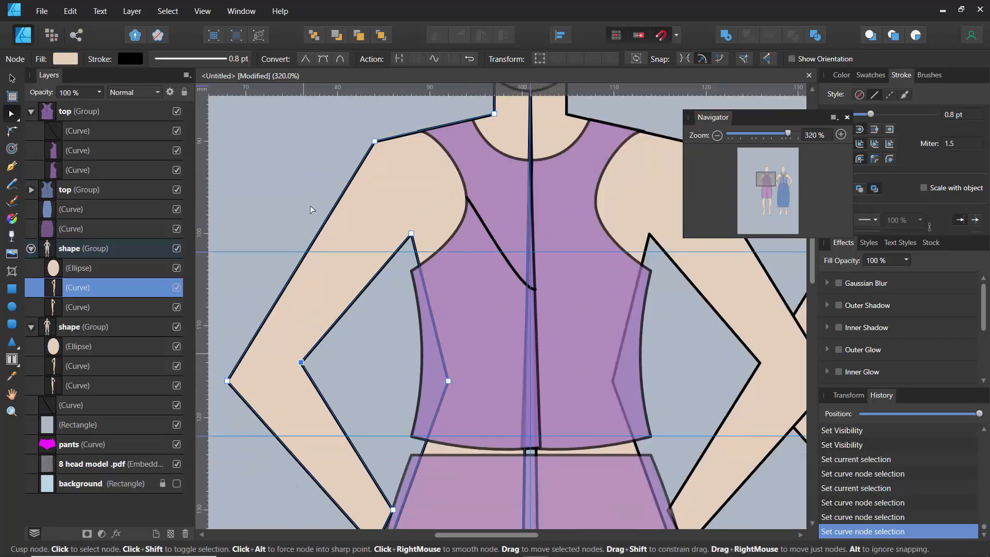
pyautogui.click(323, 58)
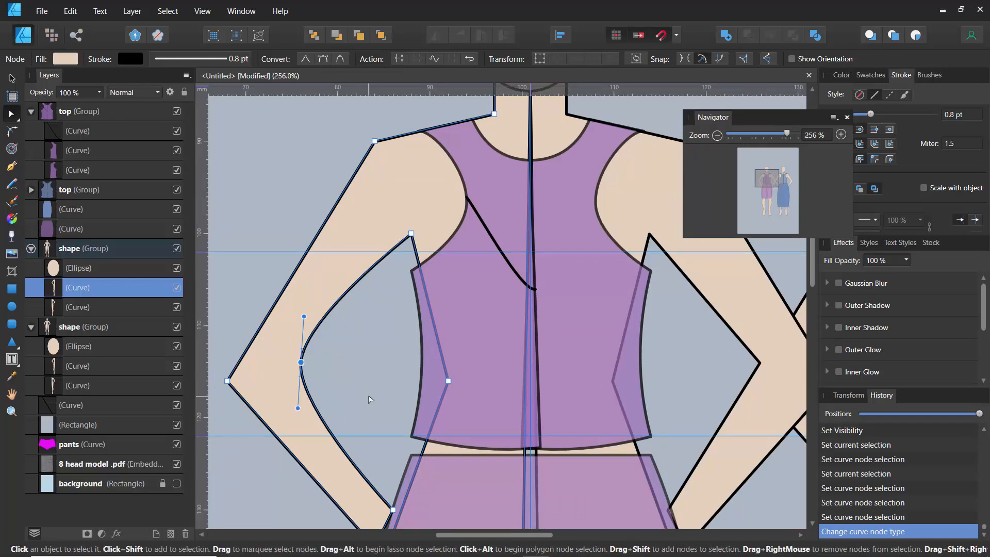
# - Adjust the smoothed elbow node's handles and the arm segment to round the inner elbow, then deselect
pyautogui.scroll(-2, 368, 399)
pyautogui.scroll(1, 368, 398)
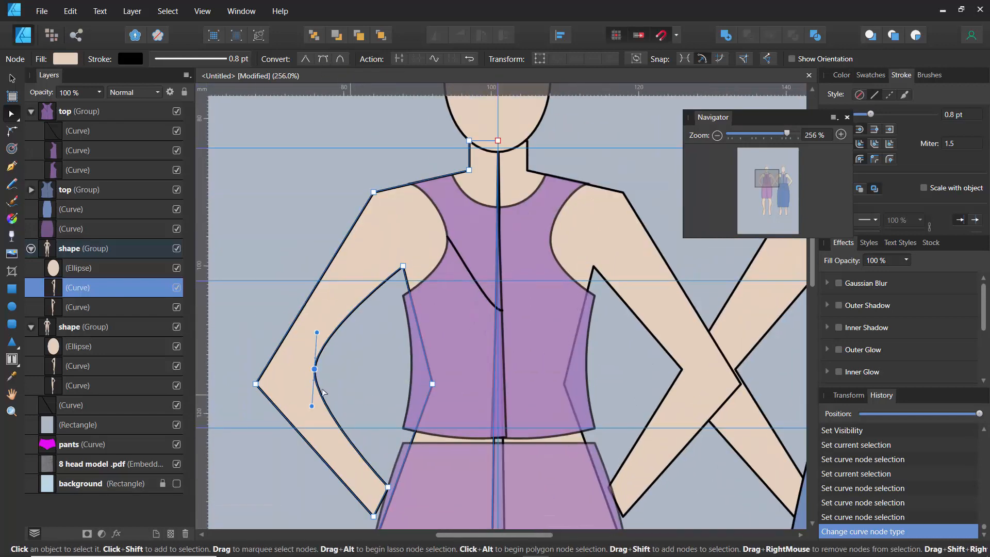
pyautogui.moveTo(338, 397); pyautogui.dragTo(347, 302)
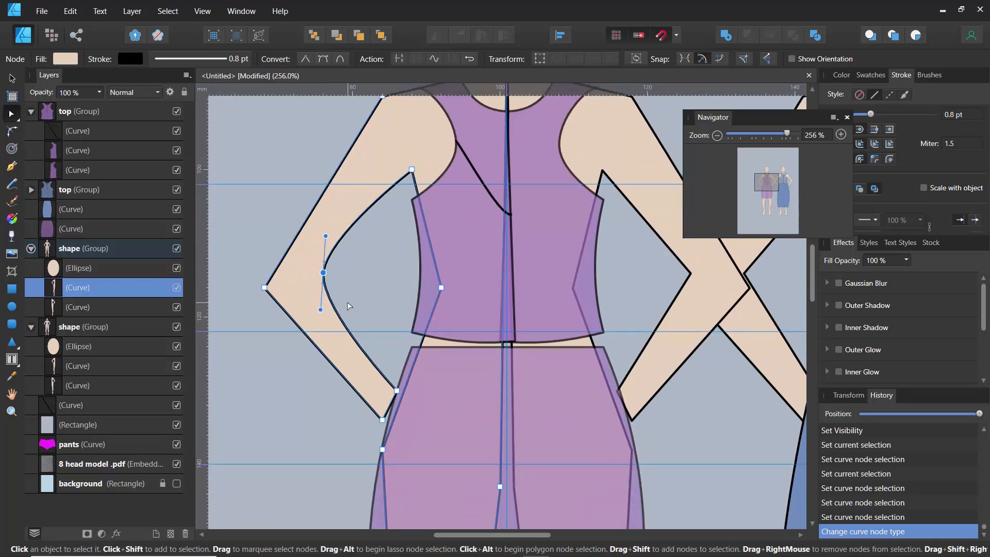
pyautogui.moveTo(320, 309); pyautogui.dragTo(316, 288)
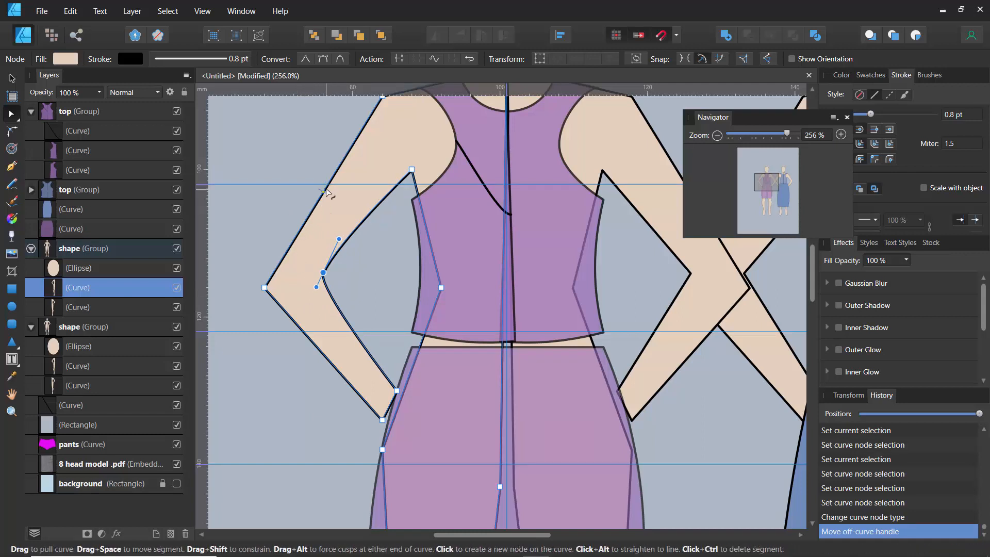
pyautogui.moveTo(326, 186); pyautogui.dragTo(322, 185)
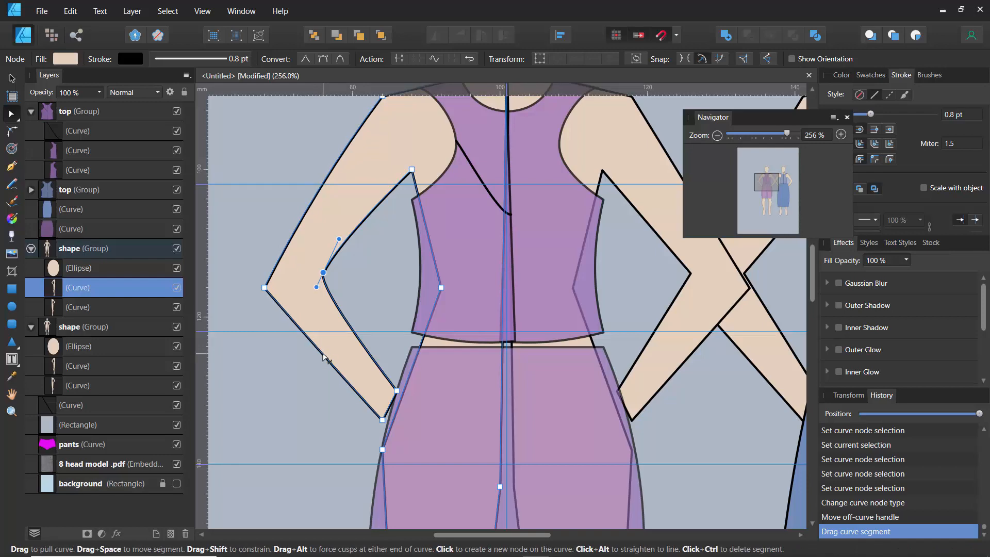
pyautogui.click(324, 357)
pyautogui.scroll(-3, 305, 366)
pyautogui.scroll(-3, 294, 376)
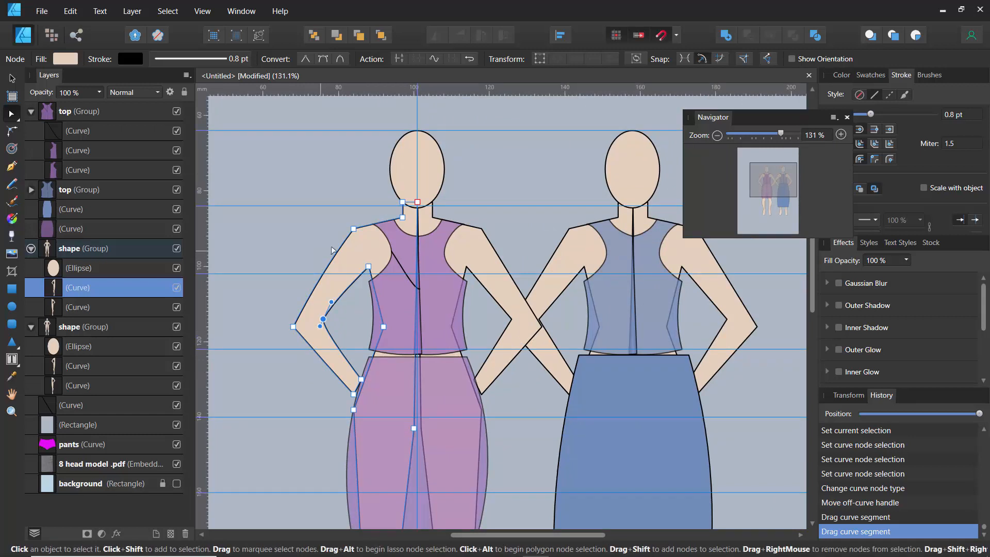
pyautogui.click(324, 233)
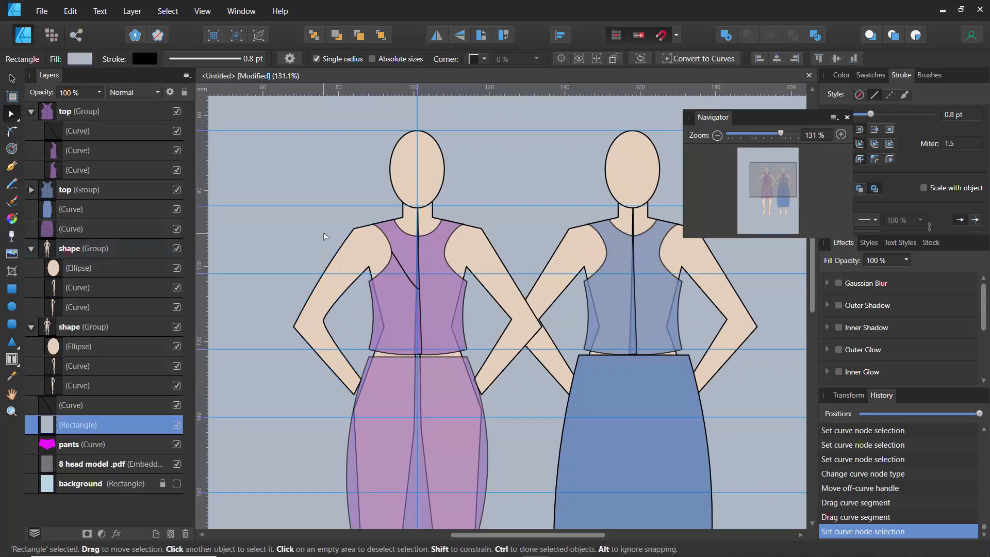